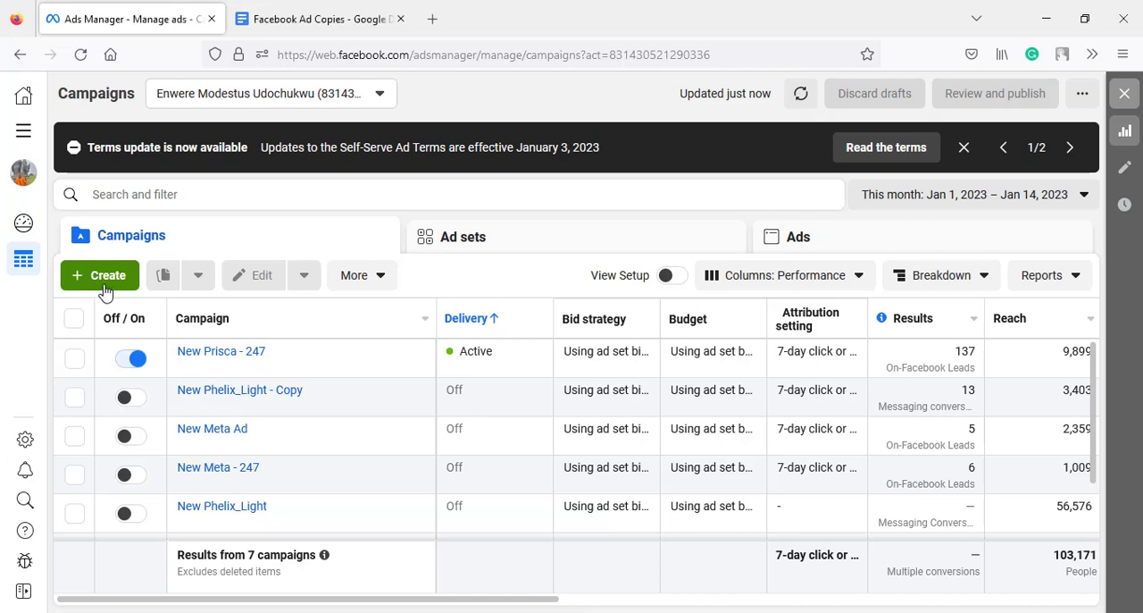
# - Create a new campaign with the Engagement objective
pyautogui.click(106, 292)
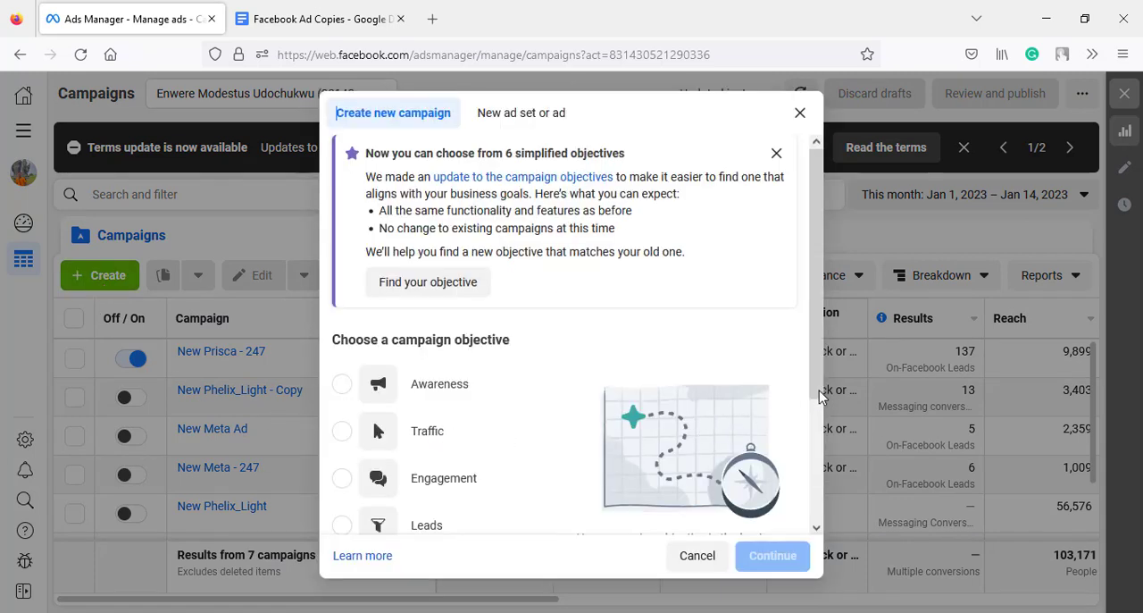
pyautogui.moveTo(820, 396); pyautogui.dragTo(807, 480)
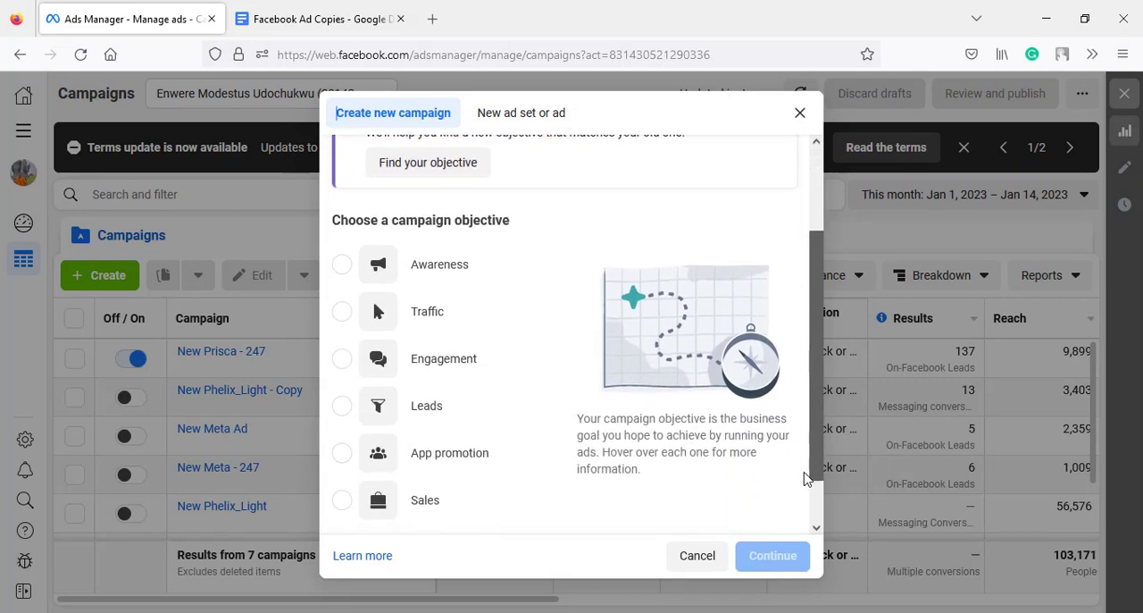
pyautogui.click(416, 364)
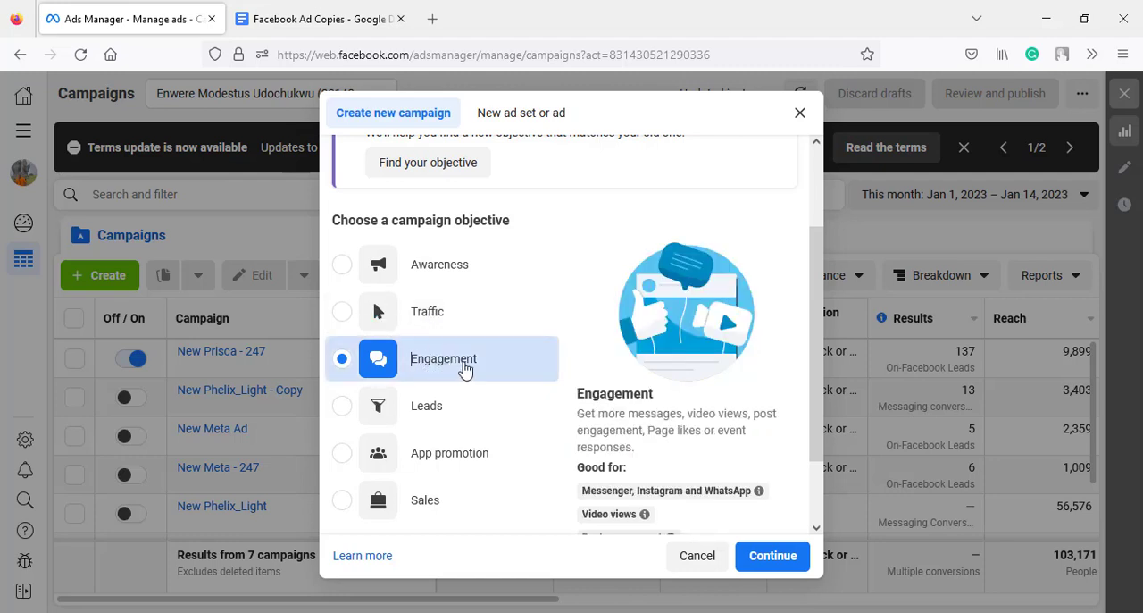
pyautogui.click(768, 572)
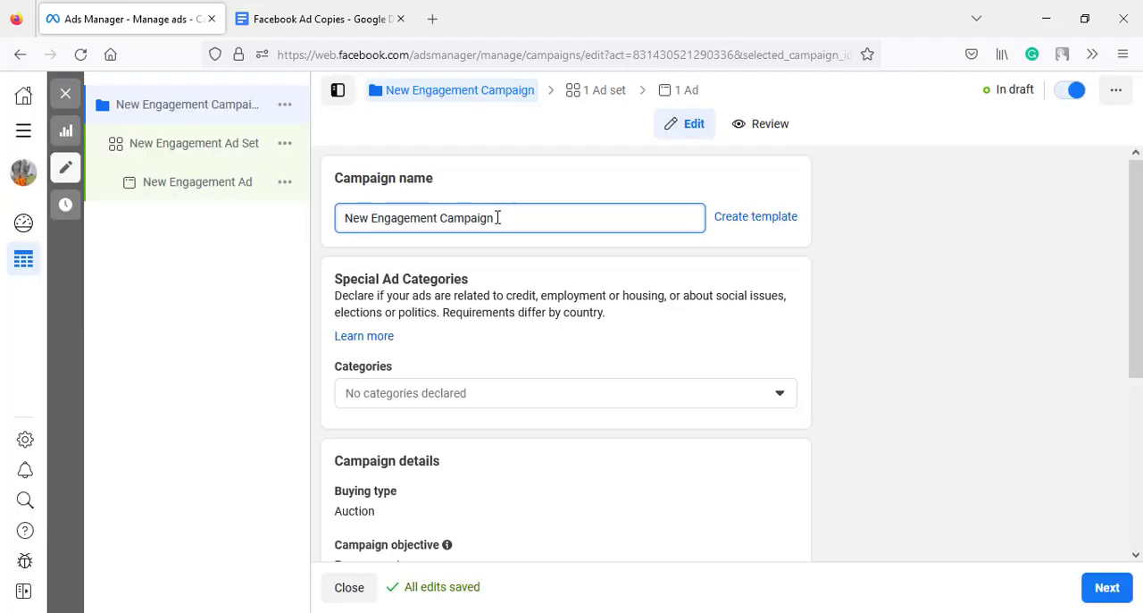
# - Rename the campaign as New Affiliate AD
pyautogui.moveTo(495, 218); pyautogui.dragTo(371, 220)
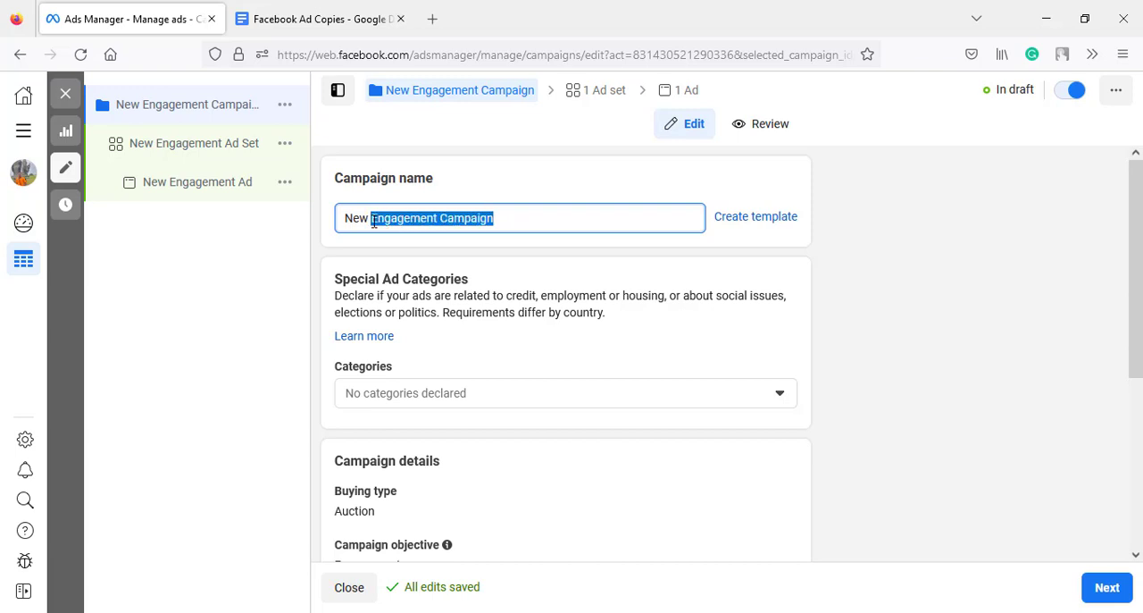
pyautogui.click(373, 222)
pyautogui.press('BackSpace')
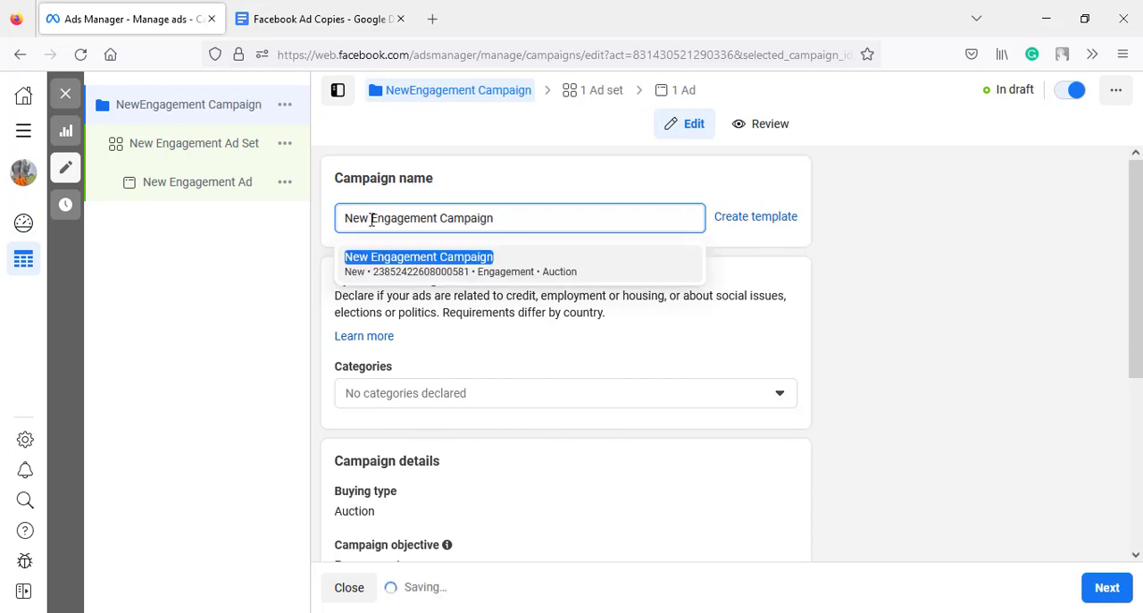
pyautogui.moveTo(371, 220); pyautogui.dragTo(505, 226)
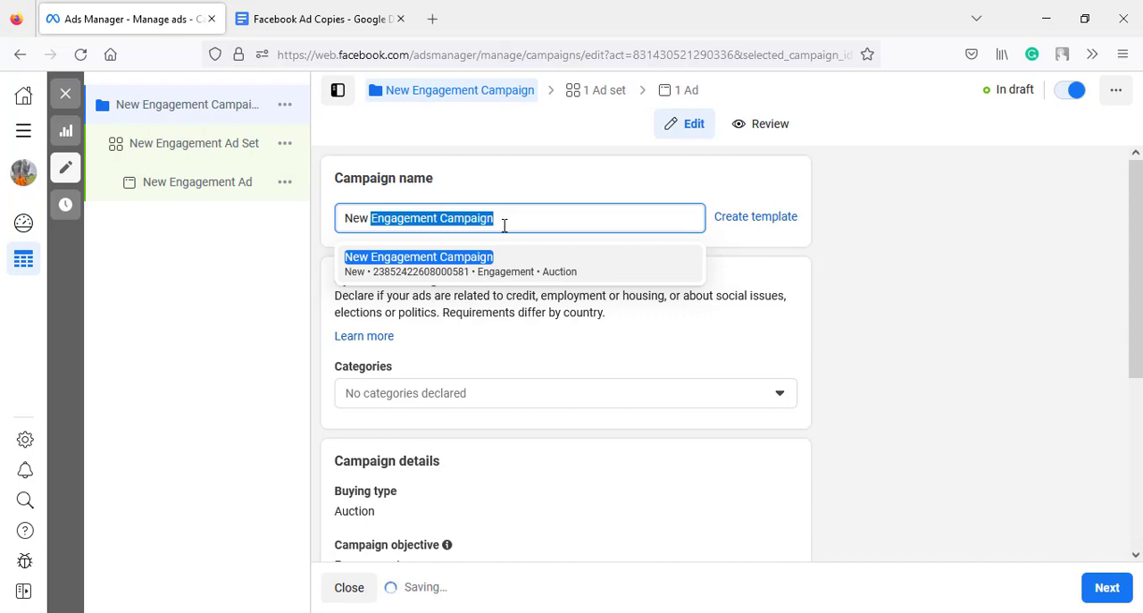
pyautogui.press('BackSpace')
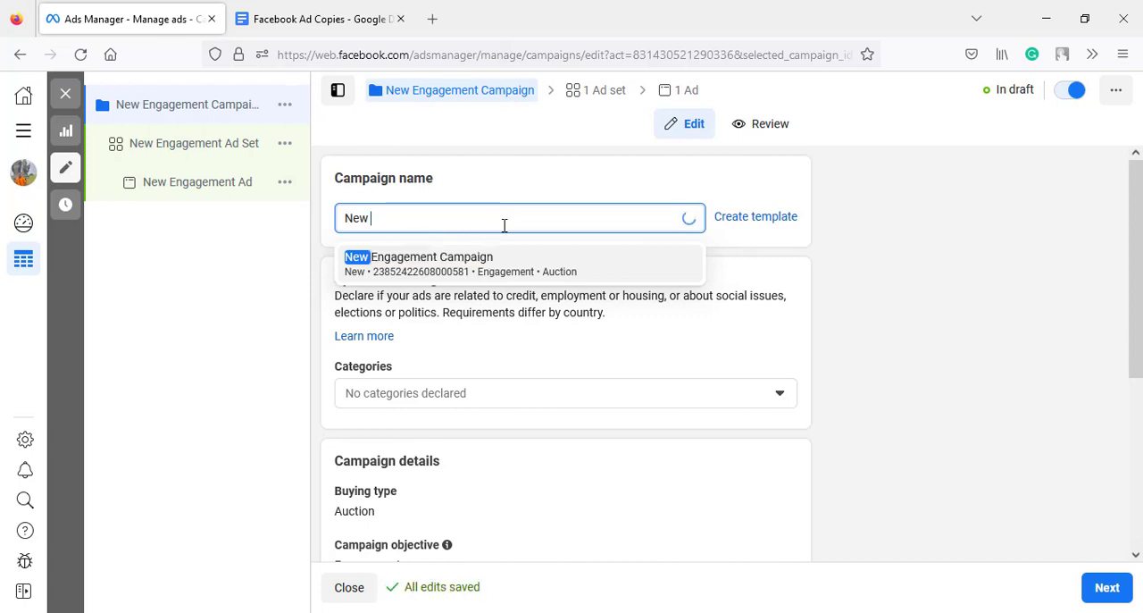
pyautogui.write('Af')
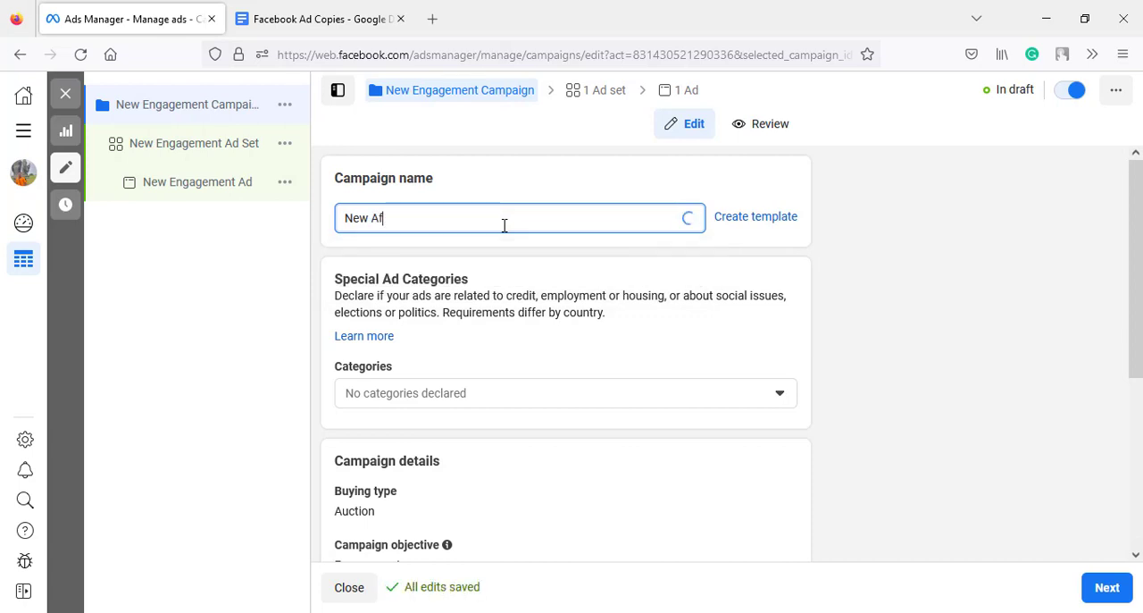
pyautogui.write('filiate AD')
pyautogui.click(519, 203)
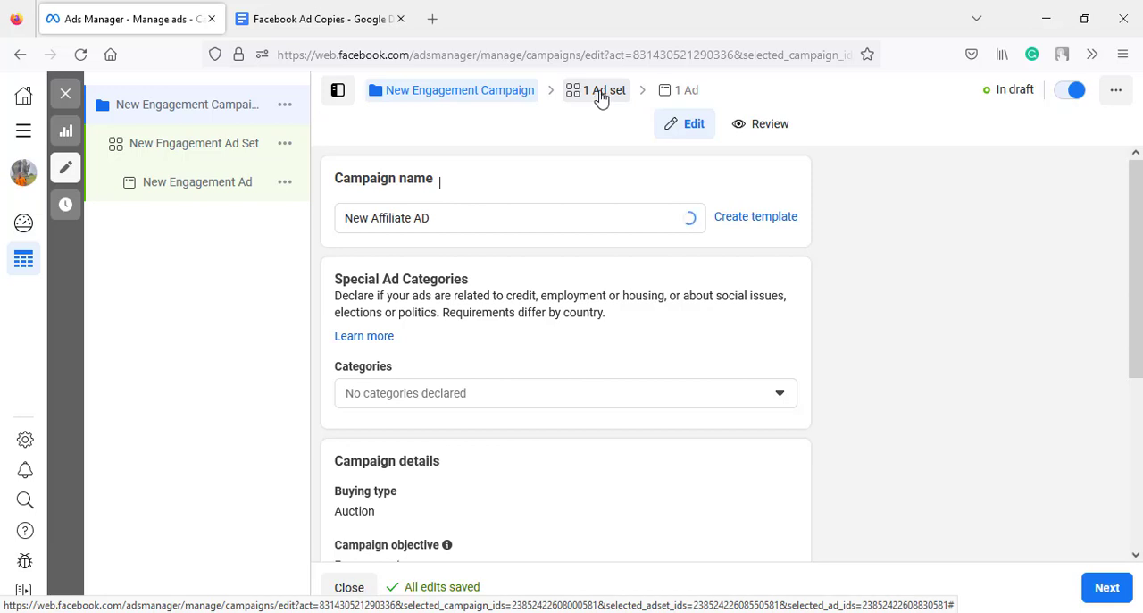
# - Continue to the campaign's ad set and choose Messaging Apps as the conversion location
pyautogui.click(1108, 588)
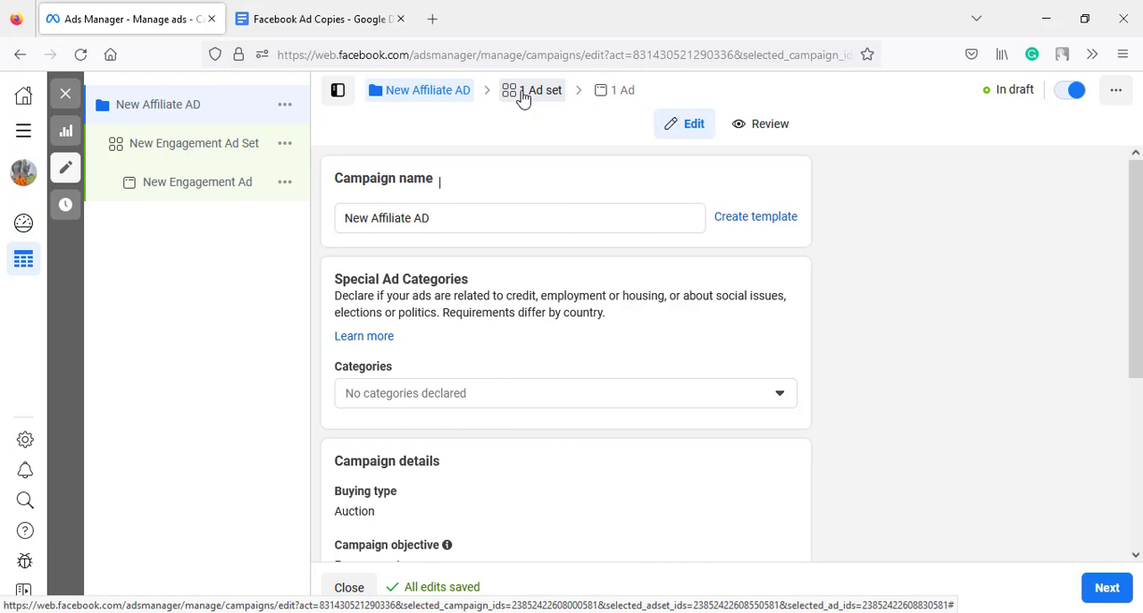
pyautogui.click(525, 93)
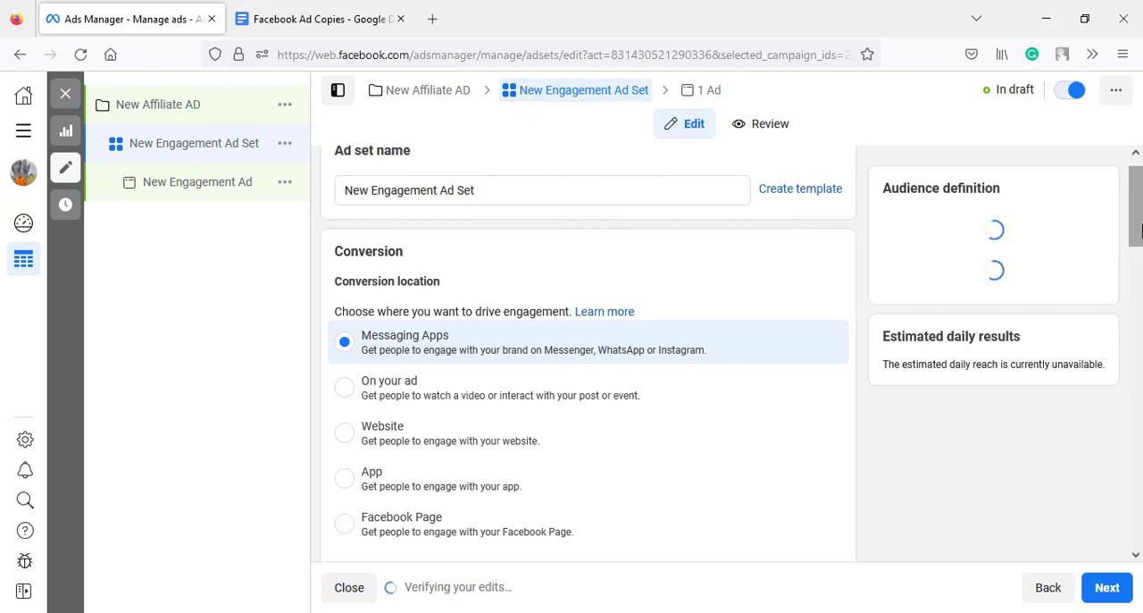
pyautogui.moveTo(1136, 230); pyautogui.dragTo(1140, 242)
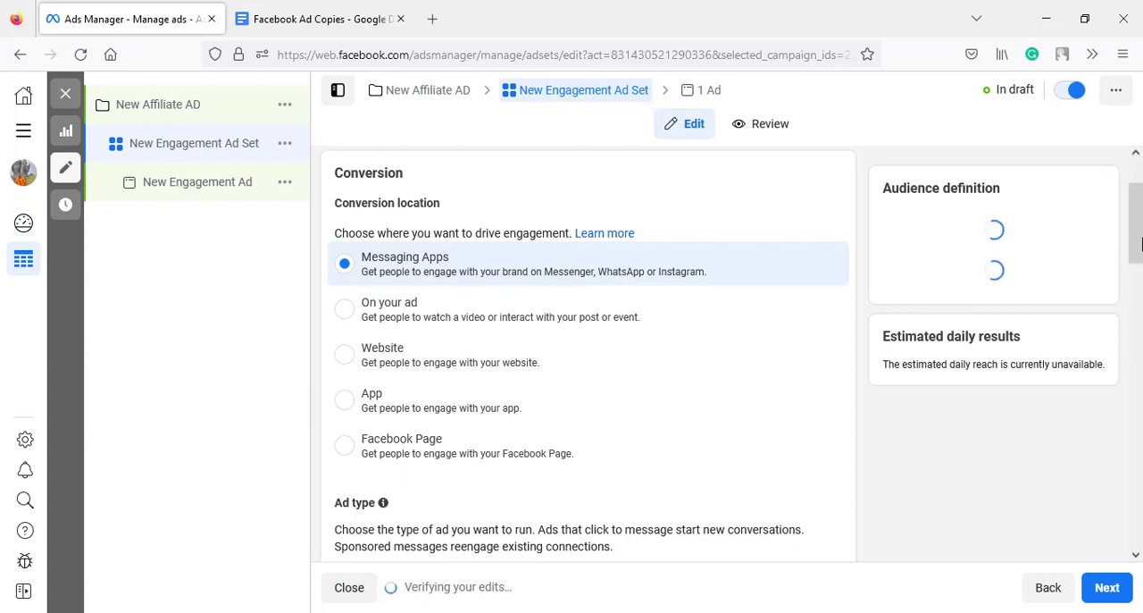
pyautogui.click(354, 275)
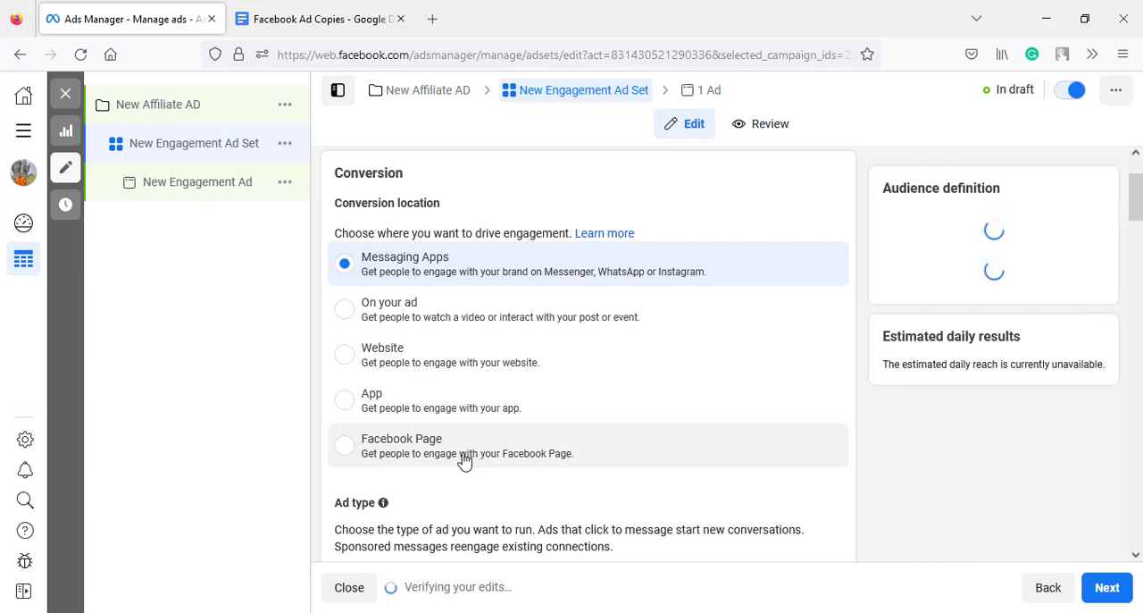
pyautogui.click(529, 265)
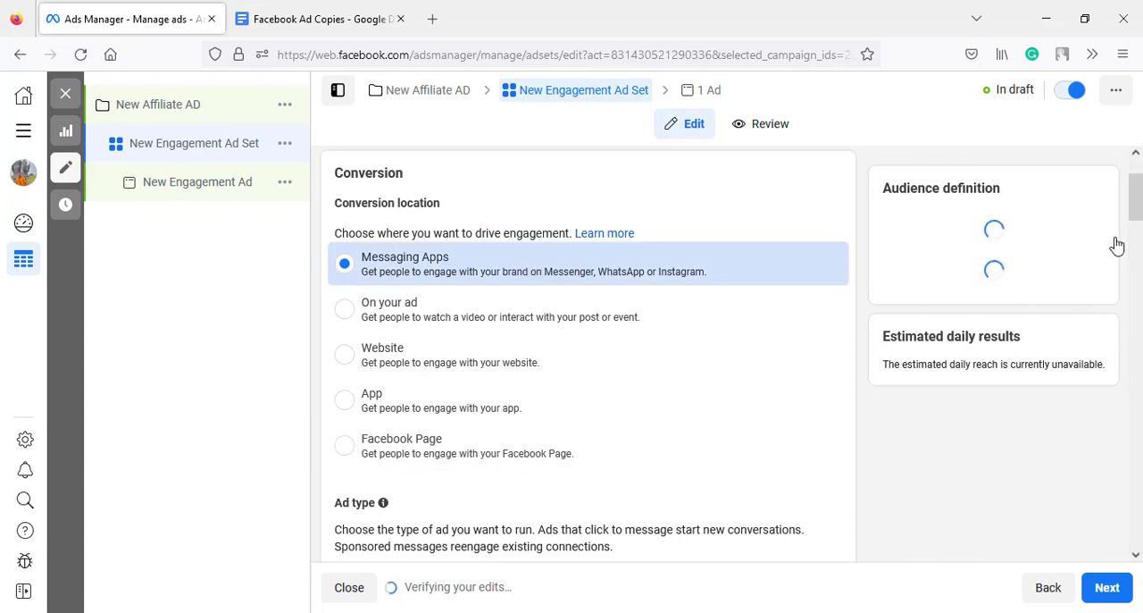
# - Change the ad set's Facebook Page to the second Onyekachi Digital Agency entry
pyautogui.moveTo(1138, 207); pyautogui.dragTo(1137, 267)
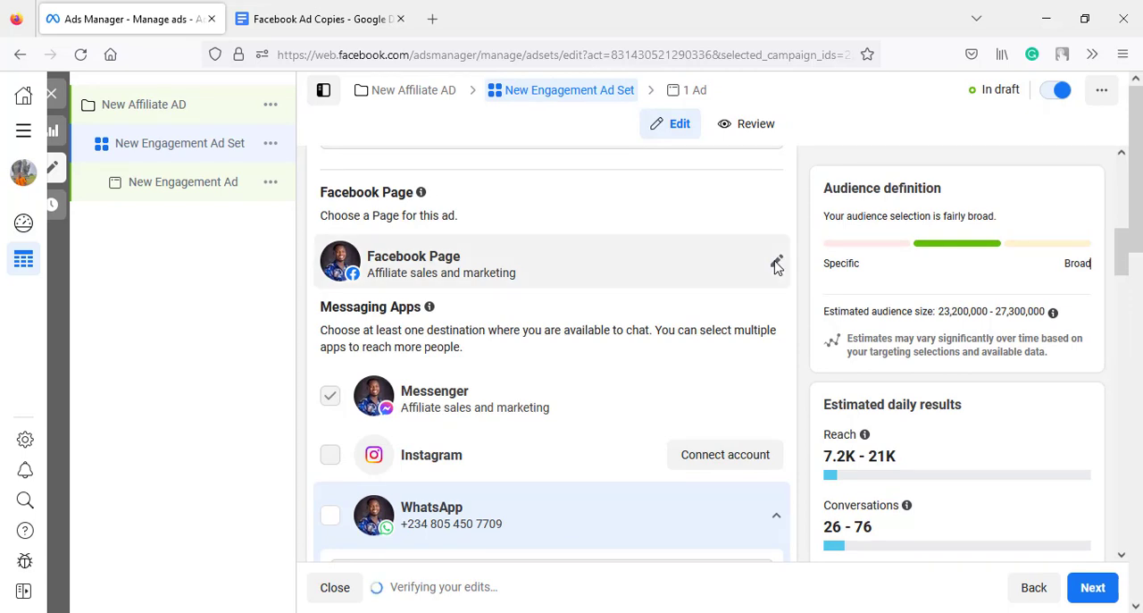
pyautogui.click(777, 265)
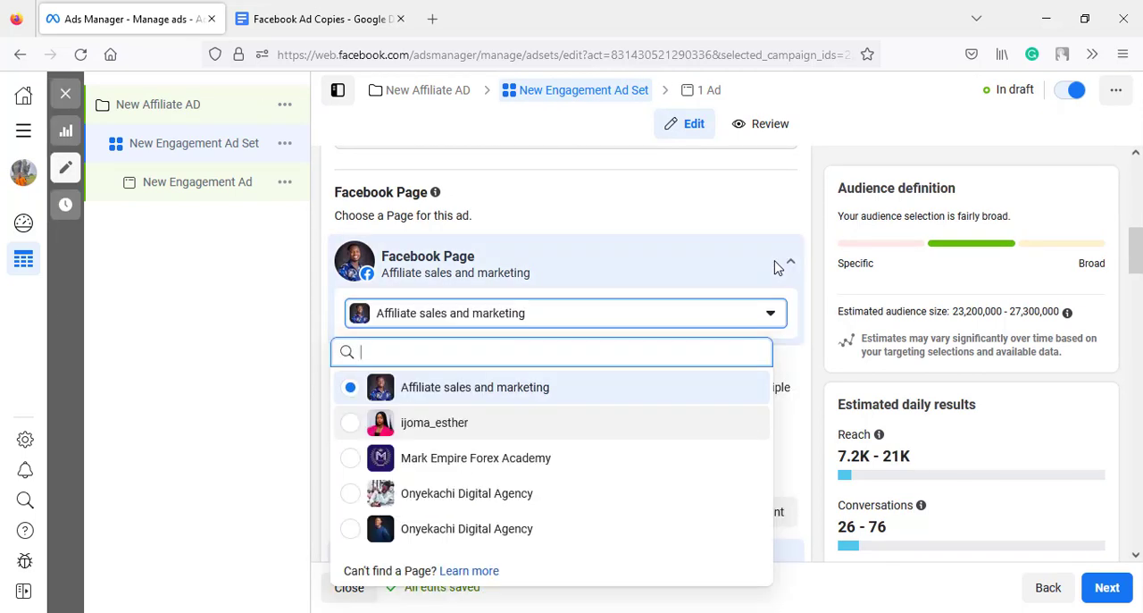
pyautogui.click(545, 533)
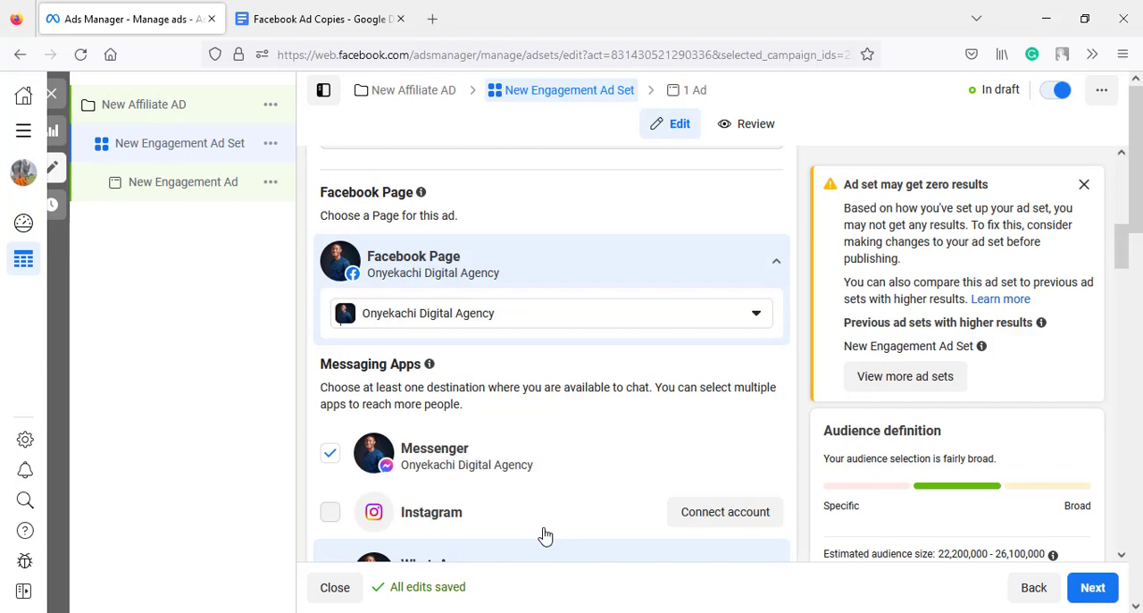
# - Deselect Messenger as a messaging app destination for the ad set
pyautogui.scroll(-1, 1139, 229)
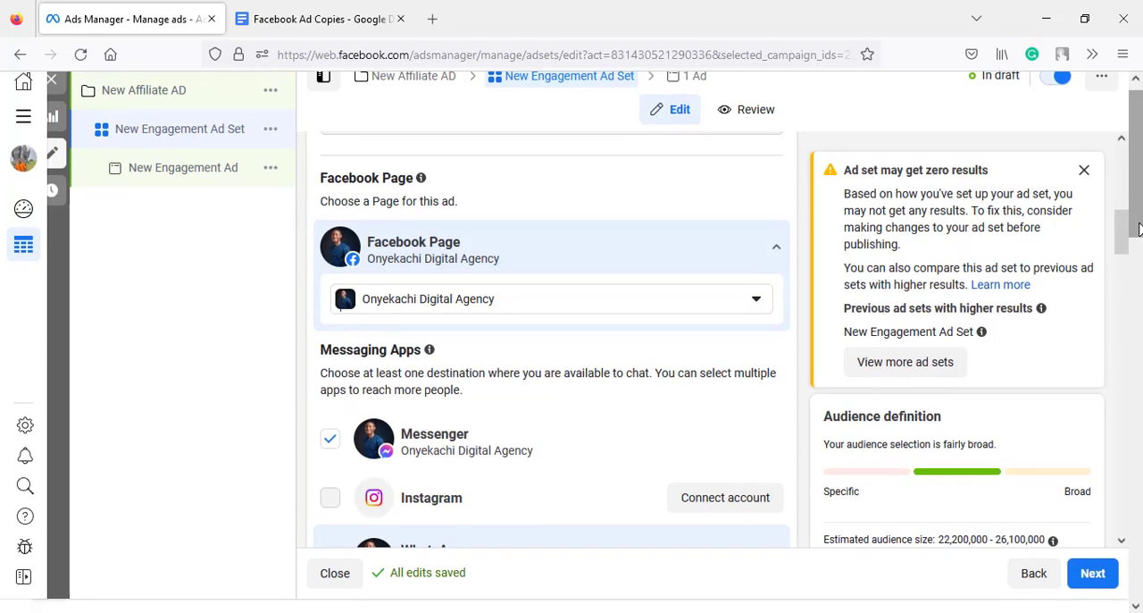
pyautogui.scroll(1, 1127, 232)
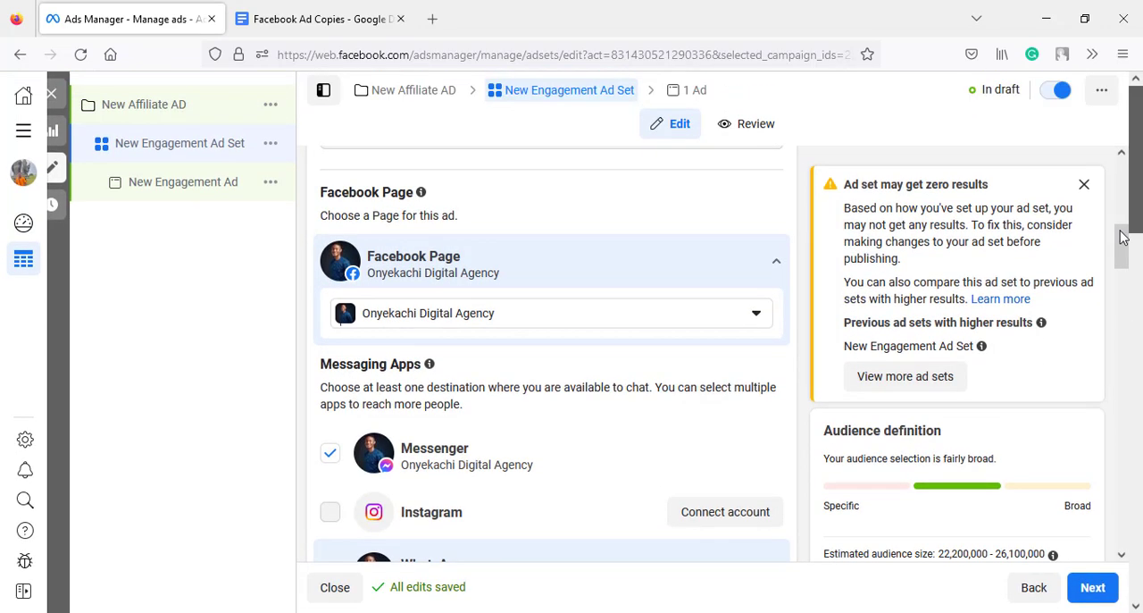
pyautogui.scroll(-3, 1124, 237)
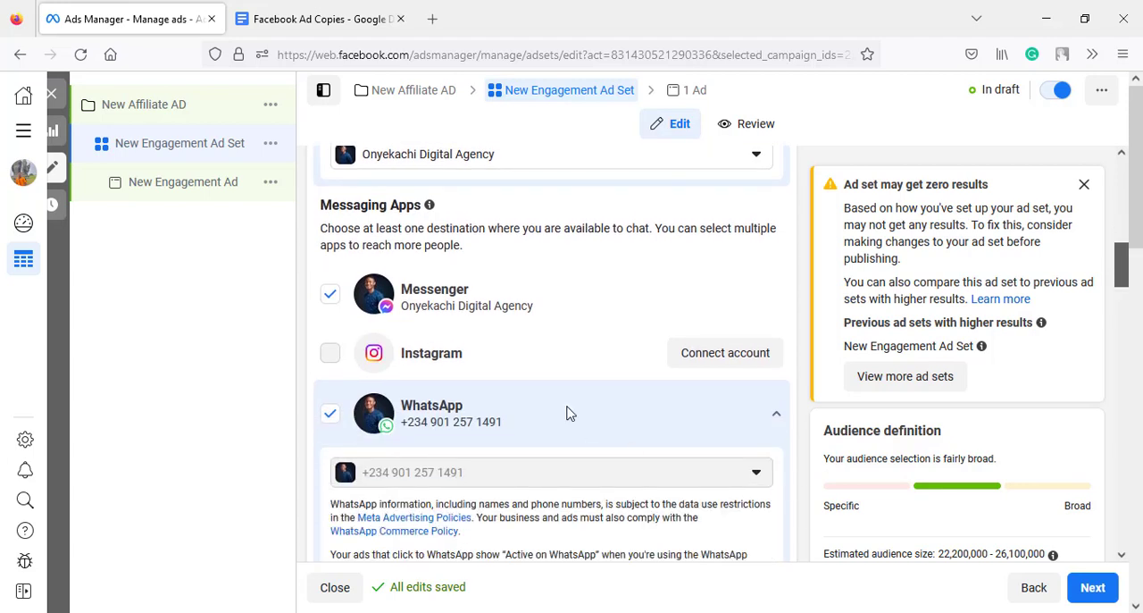
pyautogui.click(332, 300)
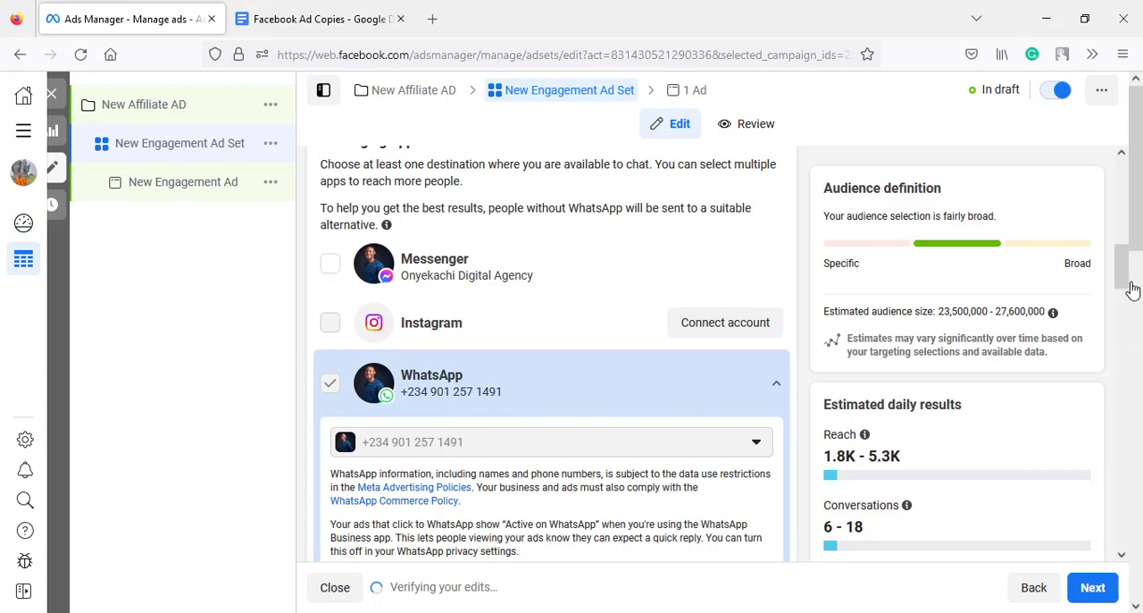
# - Dismiss the page spending limit notice and set the ad set's daily budget to ₦3,000
pyautogui.moveTo(1124, 283); pyautogui.dragTo(1114, 382)
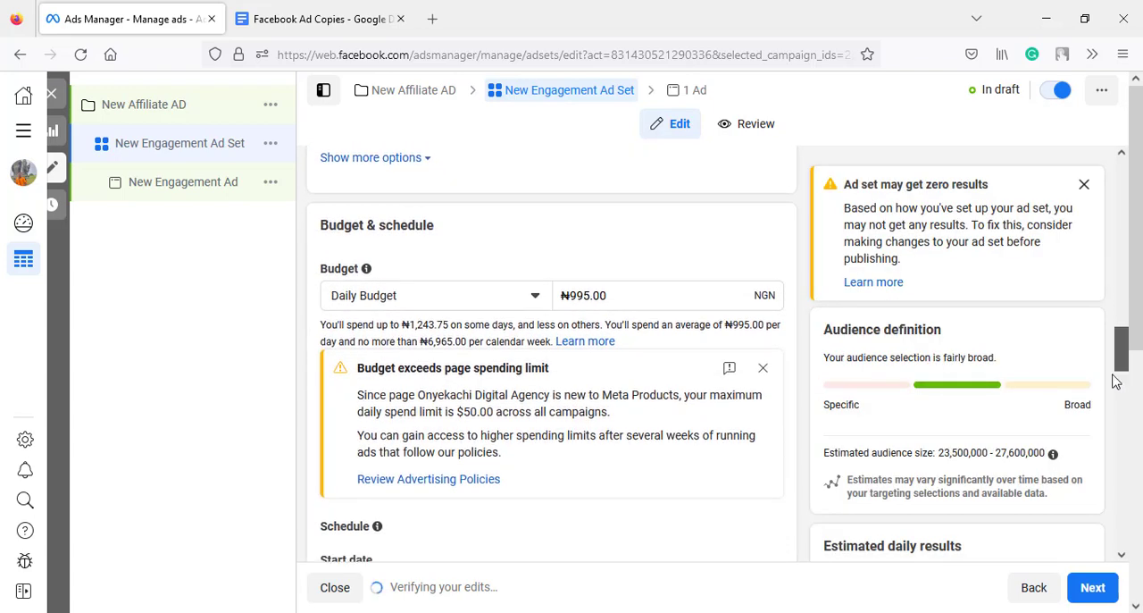
pyautogui.click(763, 368)
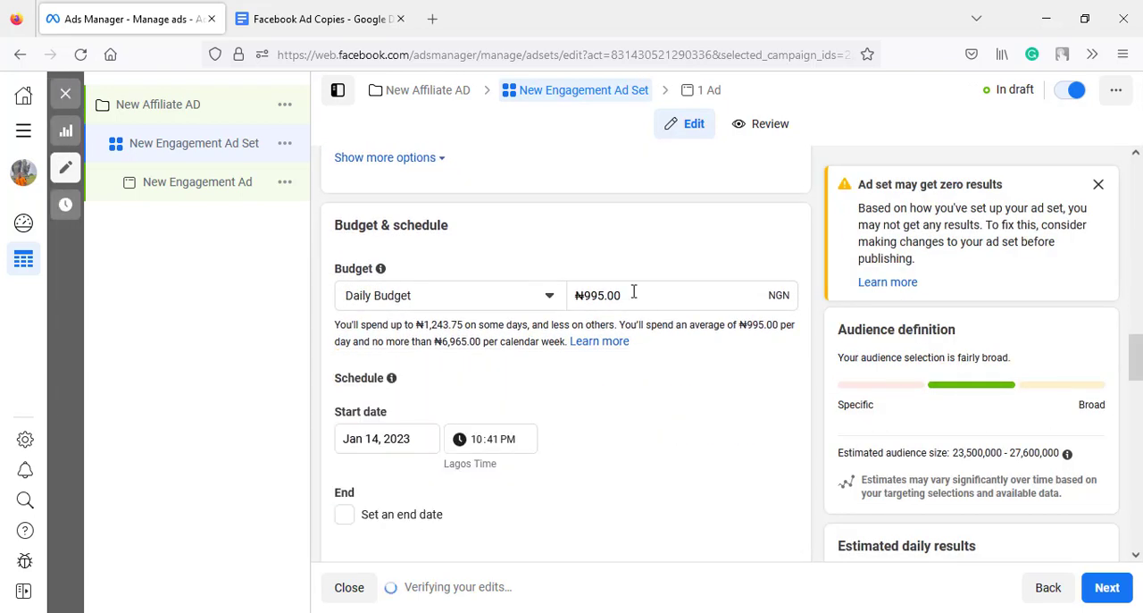
pyautogui.click(631, 295)
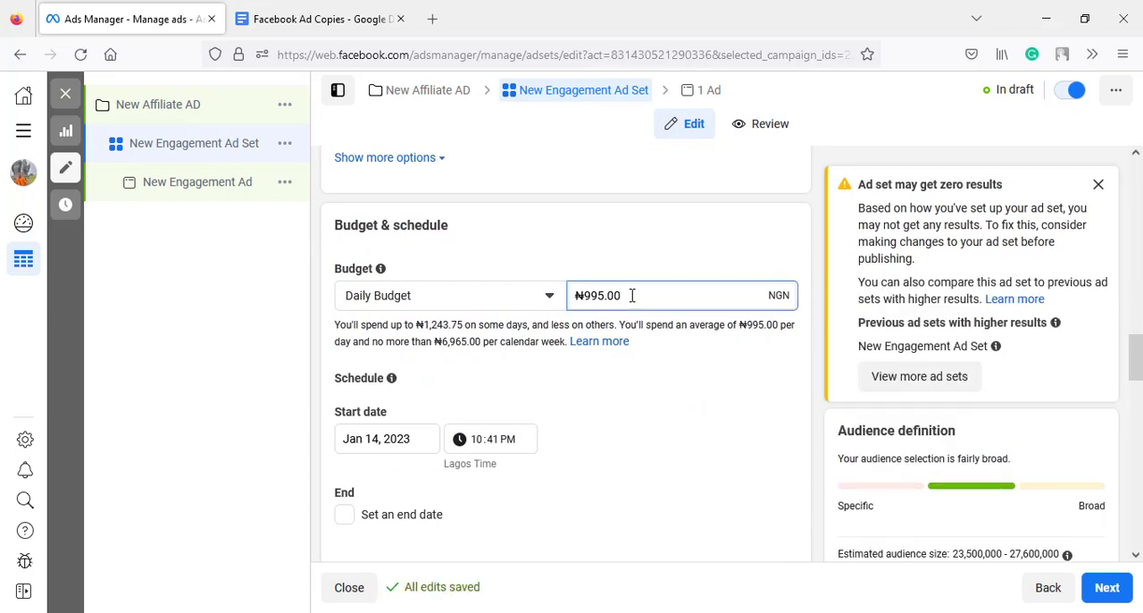
pyautogui.moveTo(631, 295); pyautogui.dragTo(585, 303)
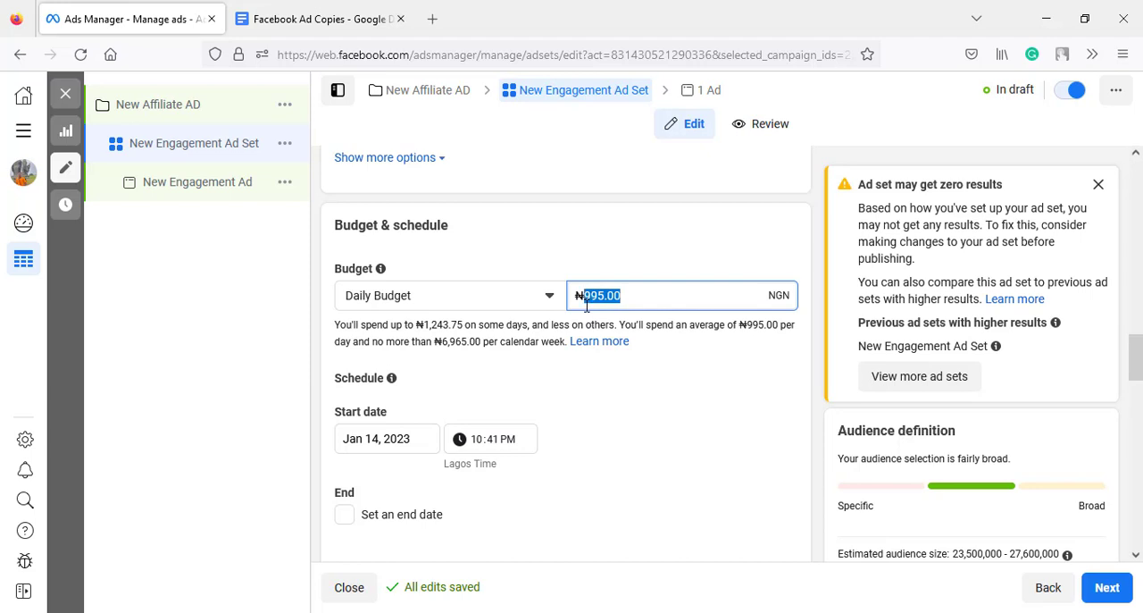
pyautogui.press('BackSpace')
pyautogui.write('300')
pyautogui.write('0')
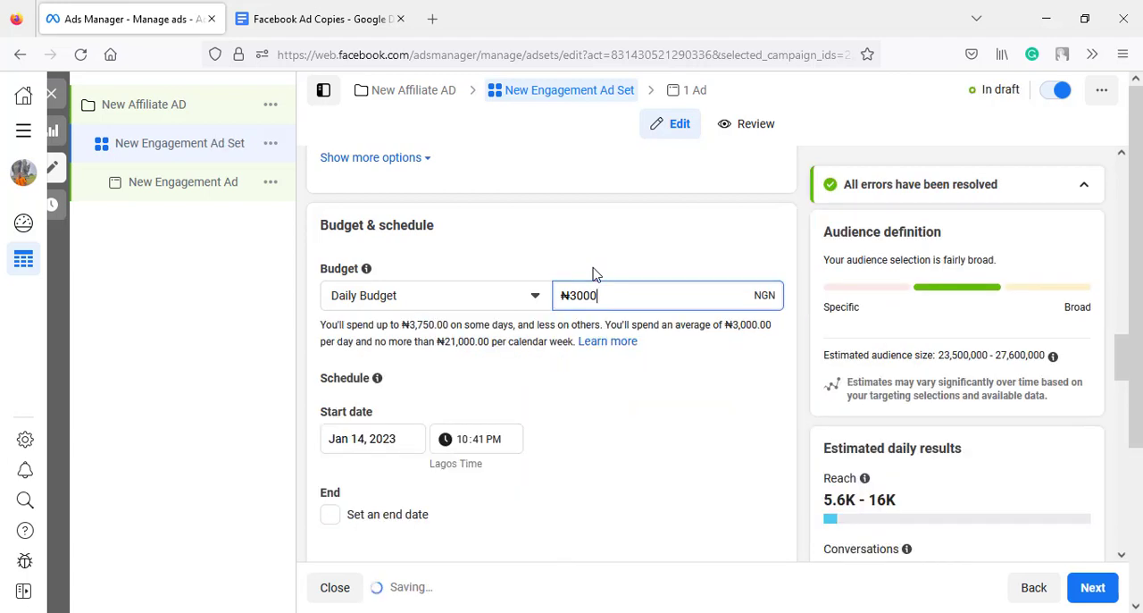
pyautogui.click(595, 275)
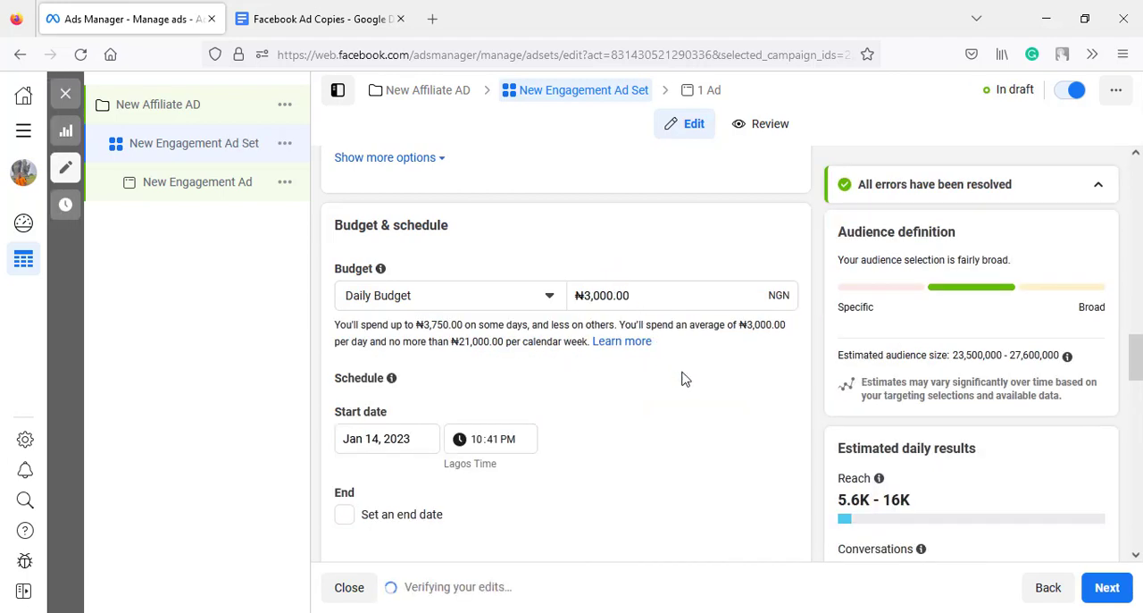
# - Dismiss the Advantage lookalike notice and set the audience's location targeting to People living in this location
pyautogui.moveTo(1137, 373); pyautogui.dragTo(1136, 382)
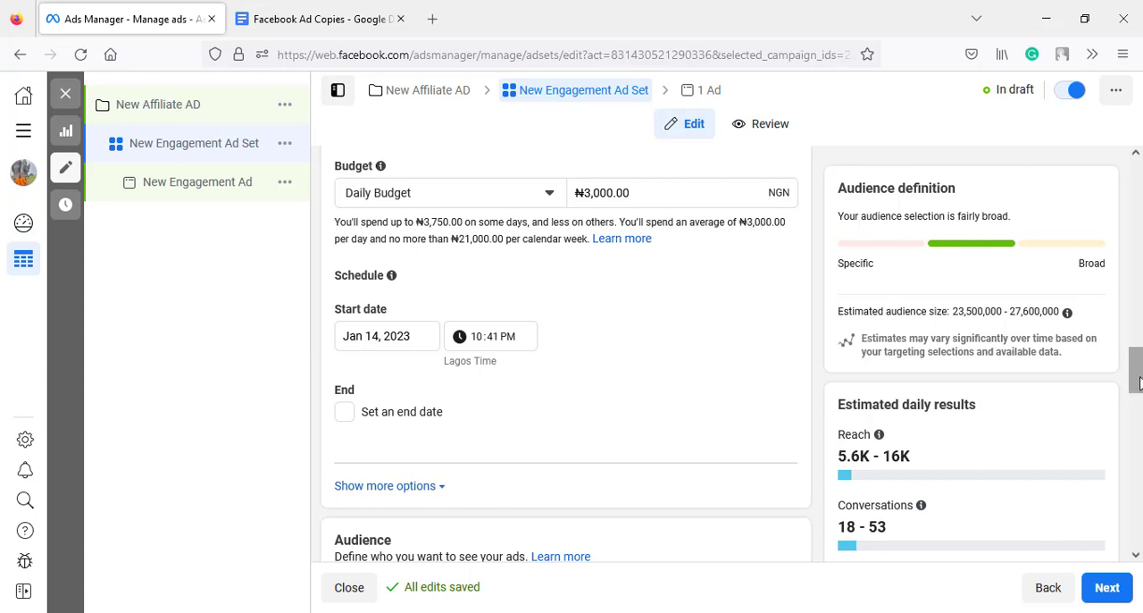
pyautogui.moveTo(1137, 379); pyautogui.dragTo(1138, 435)
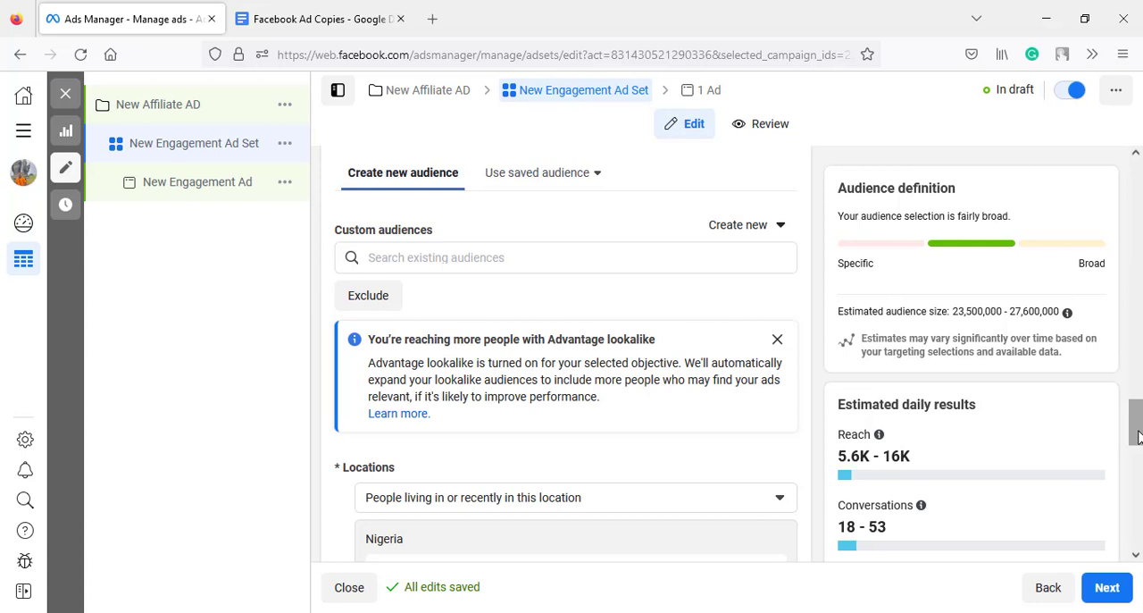
pyautogui.moveTo(1138, 435); pyautogui.dragTo(1139, 438)
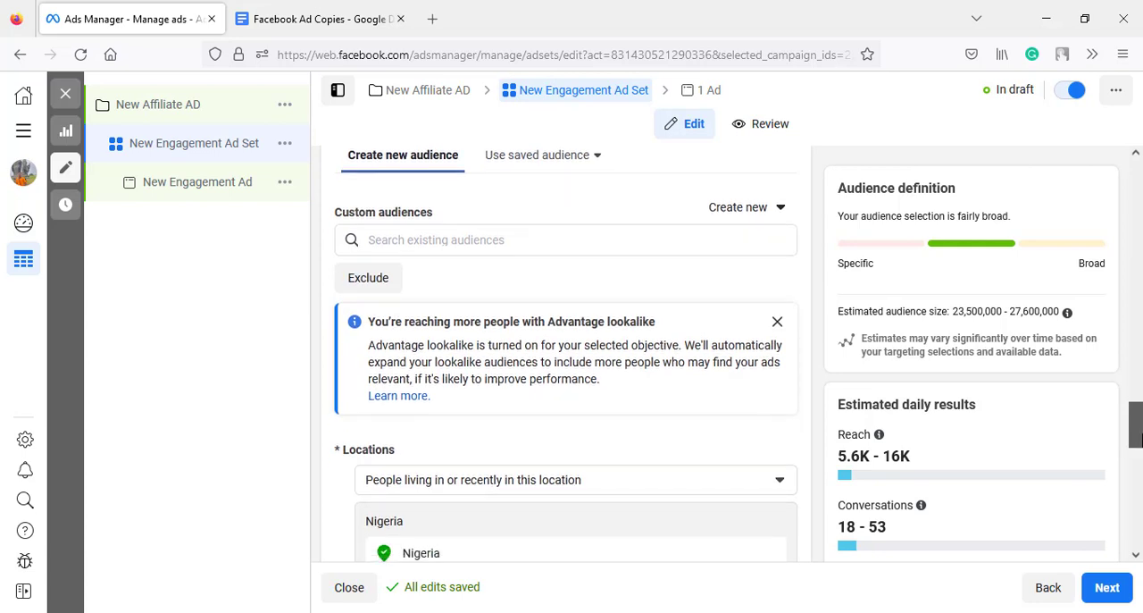
pyautogui.click(777, 321)
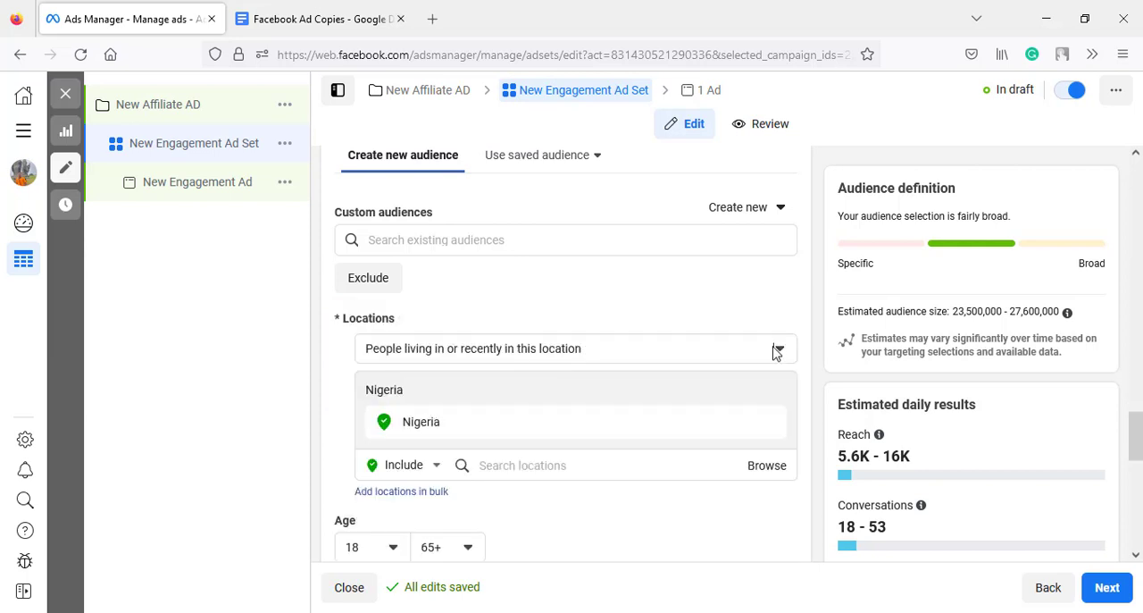
pyautogui.click(778, 350)
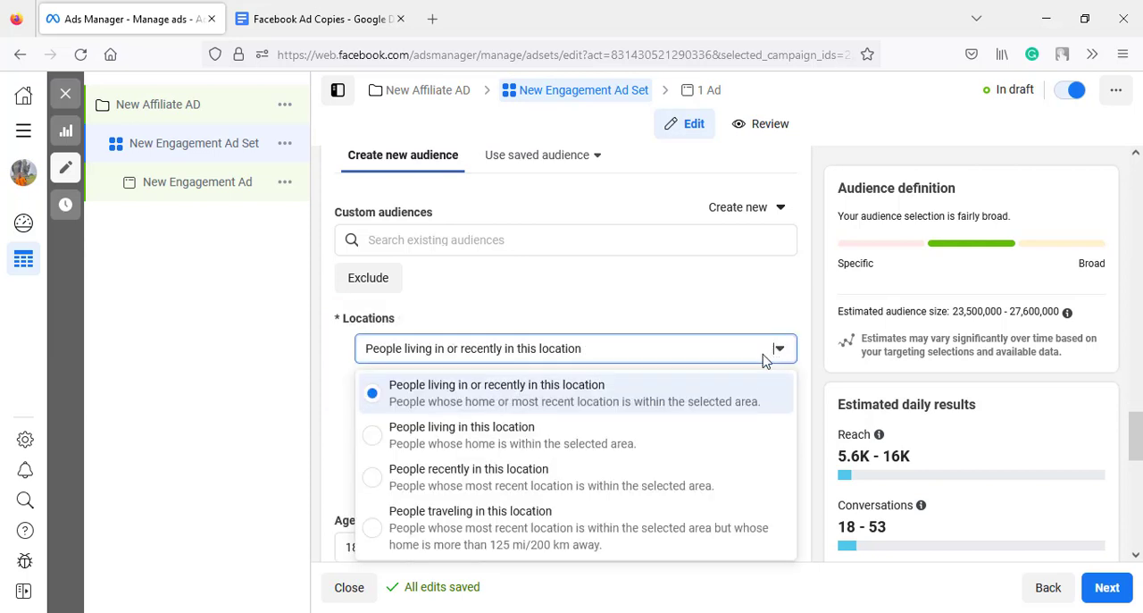
pyautogui.click(616, 440)
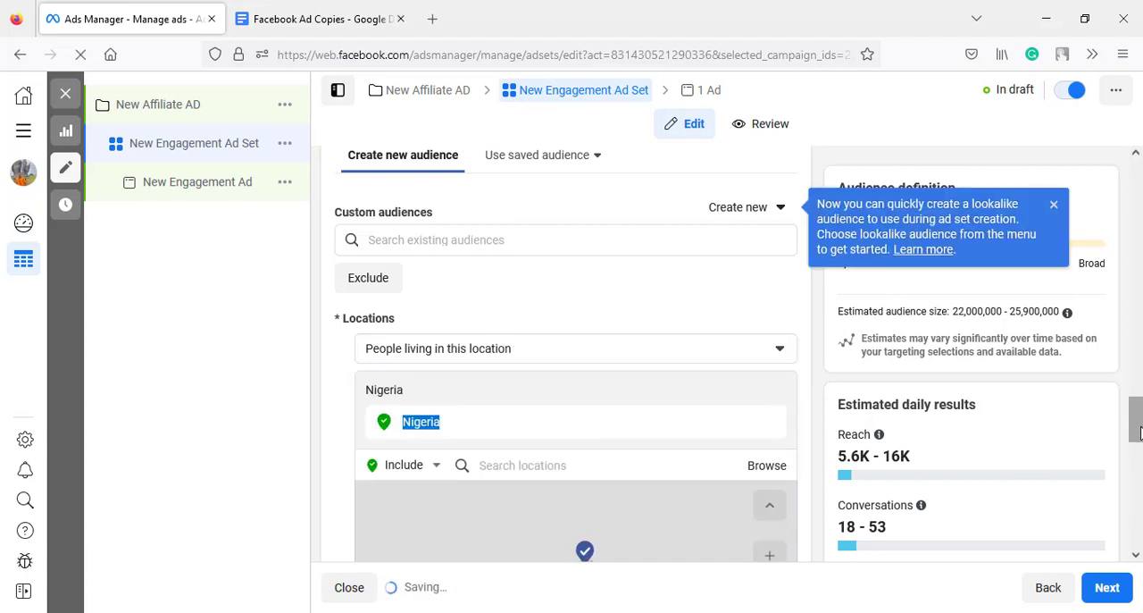
pyautogui.scroll(-1, 1137, 435)
pyautogui.scroll(-2, 1137, 436)
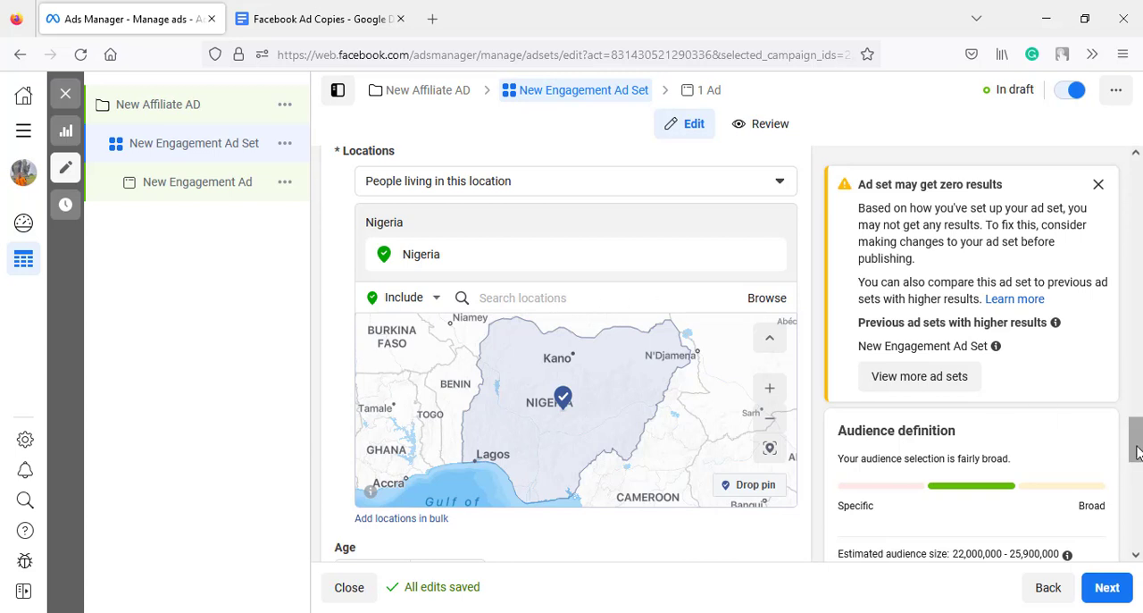
# - Set the audience's age range to 20–35 and open its gender options for editing
pyautogui.moveTo(1137, 452); pyautogui.dragTo(1137, 482)
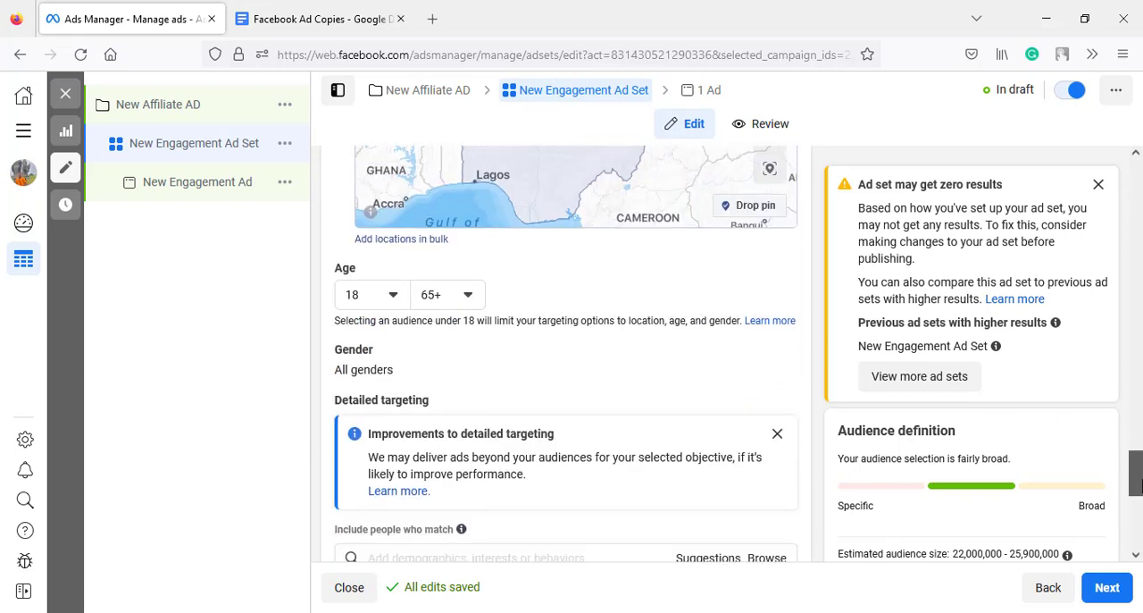
pyautogui.click(393, 296)
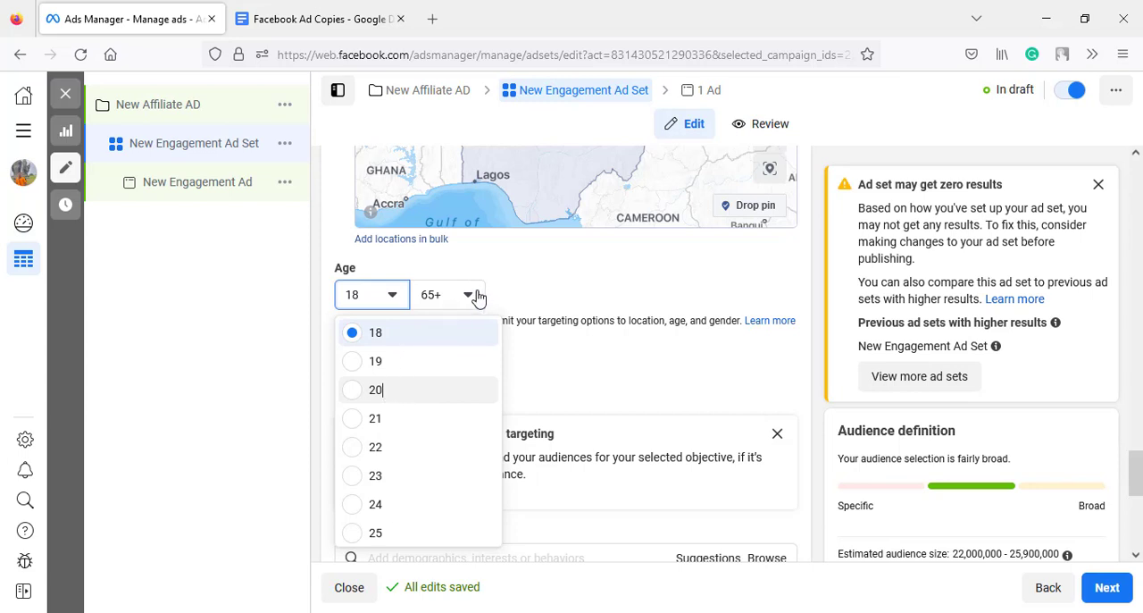
pyautogui.press('Return')
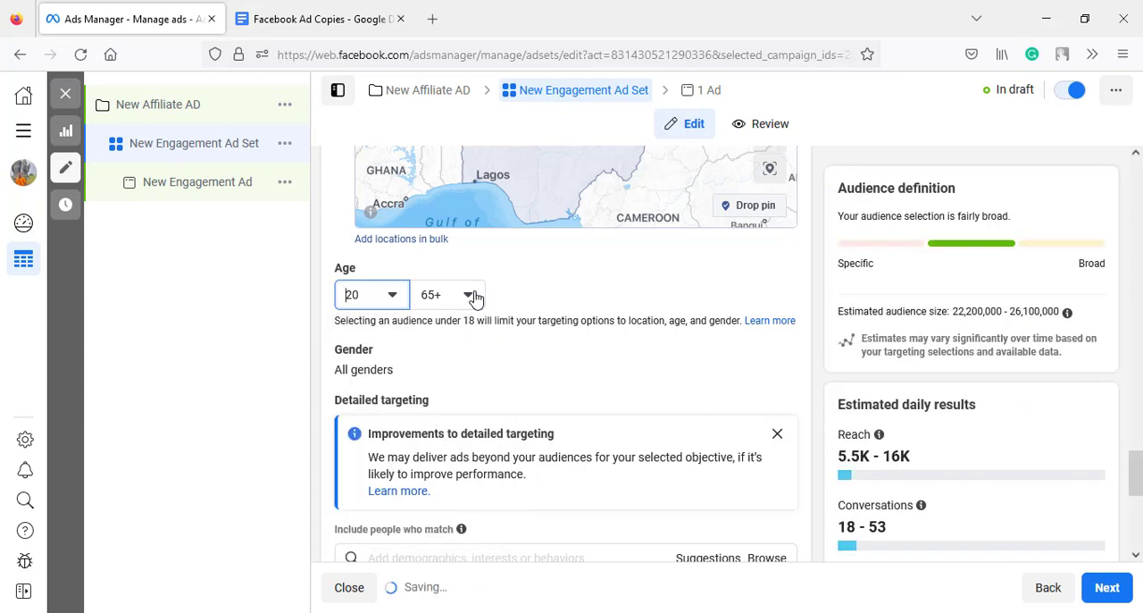
pyautogui.click(464, 304)
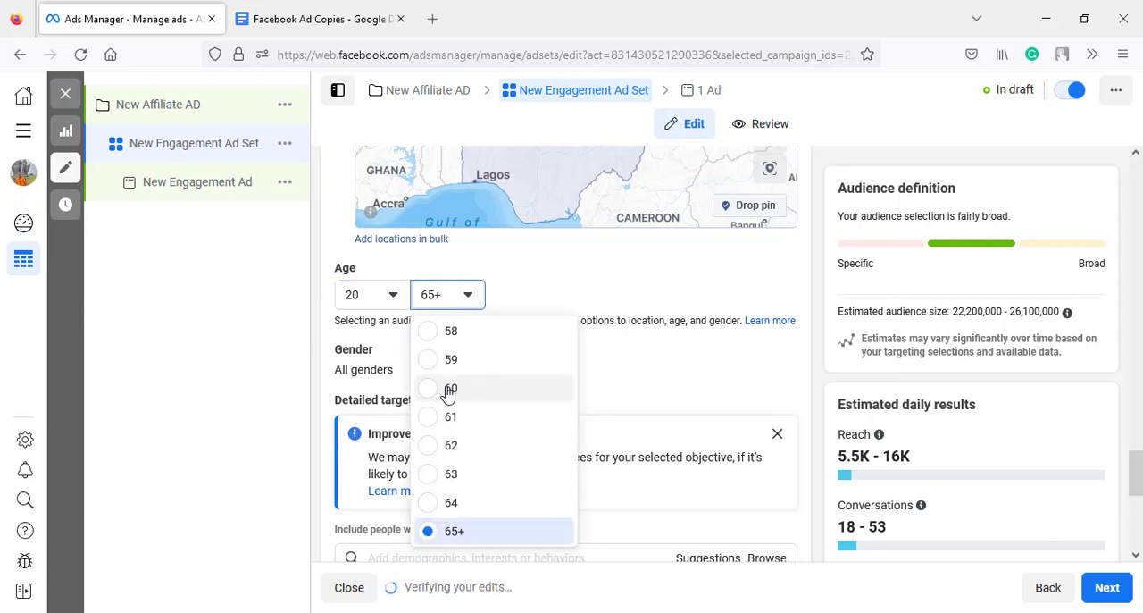
pyautogui.scroll(7, 449, 394)
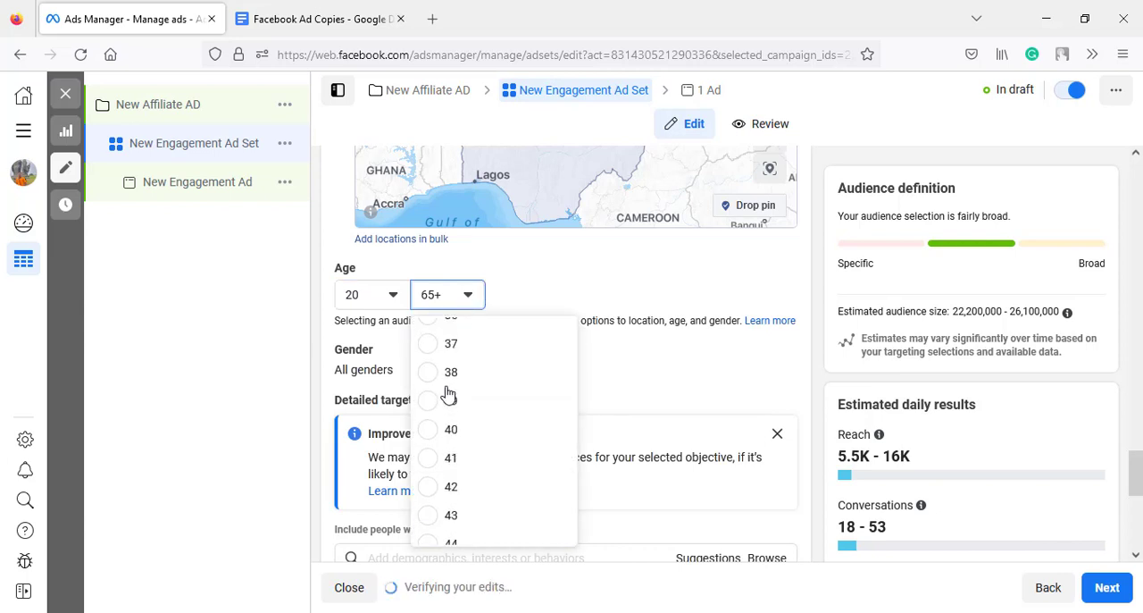
pyautogui.scroll(2, 448, 394)
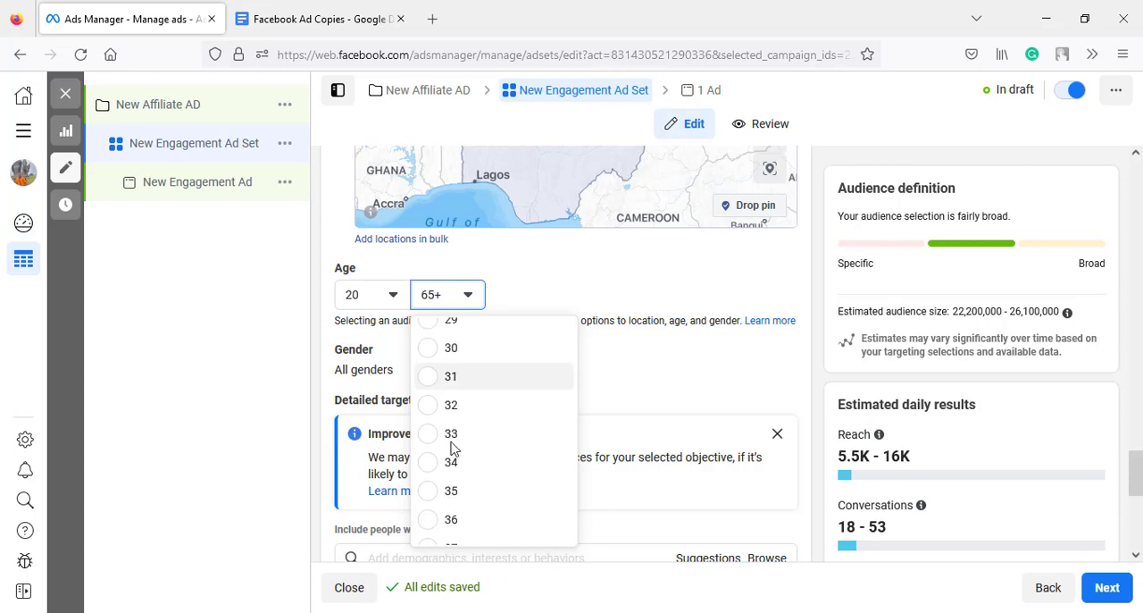
pyautogui.click(453, 491)
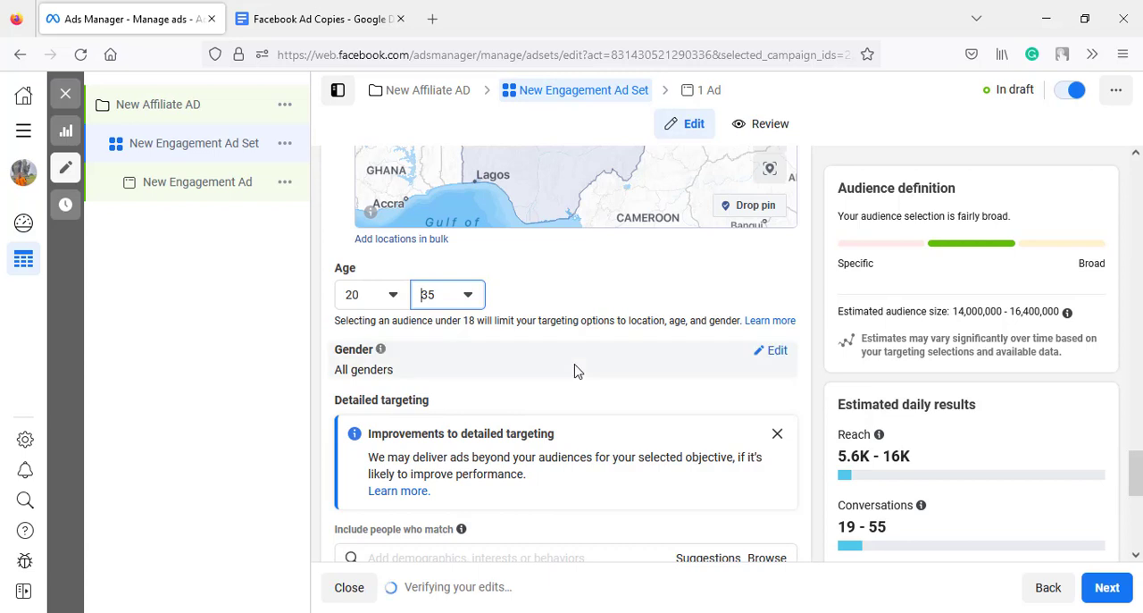
pyautogui.click(774, 351)
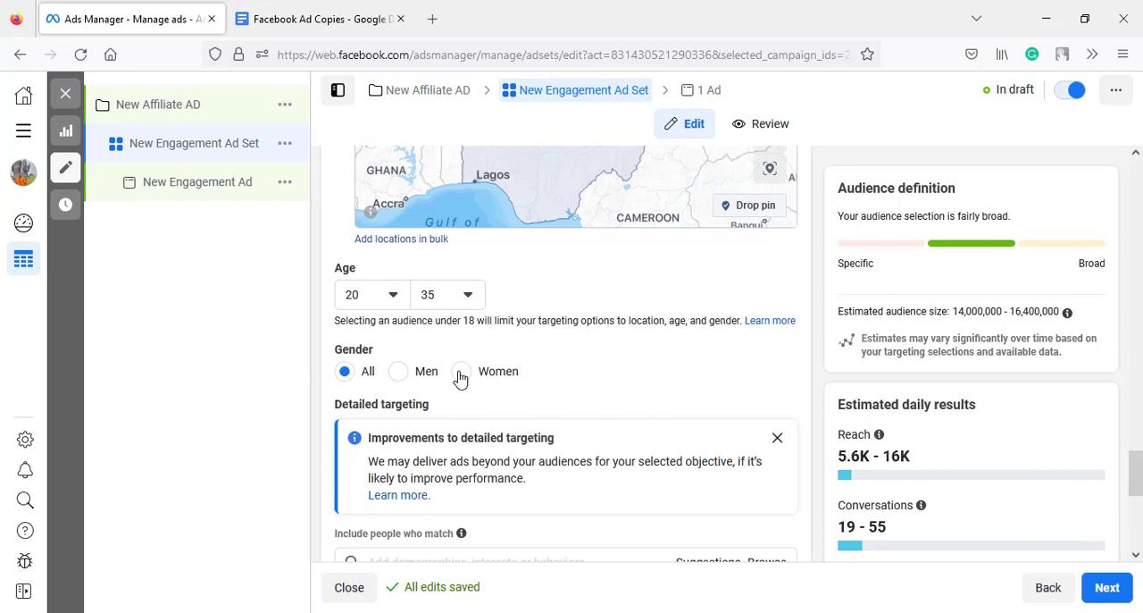
# - Dismiss the detailed targeting notice and add the Business opportunity (business & finance) interest to the audience
pyautogui.click(776, 438)
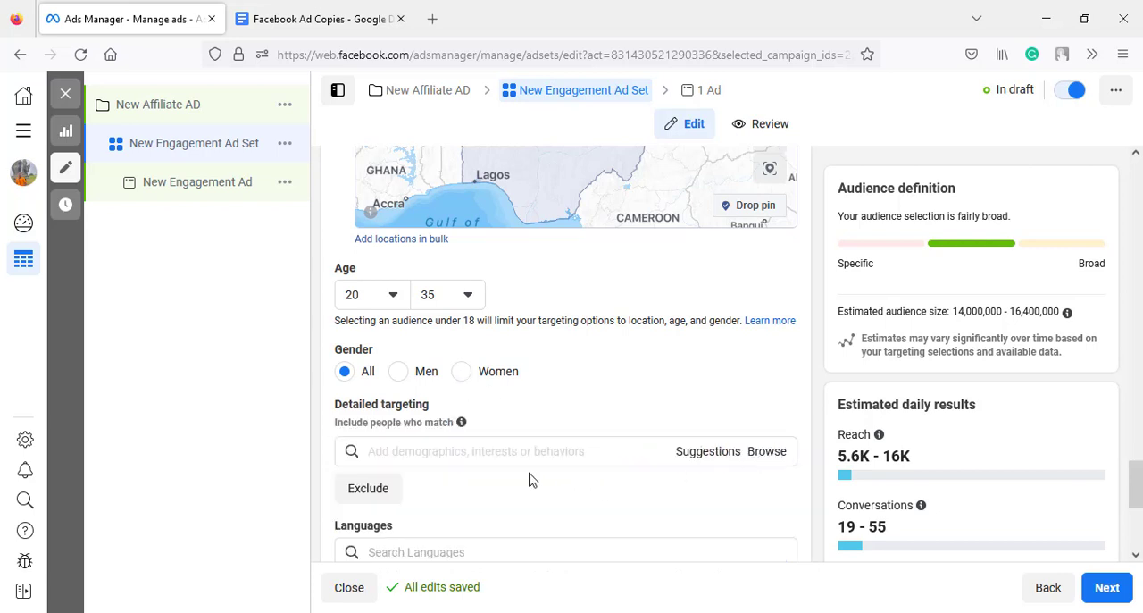
pyautogui.click(481, 451)
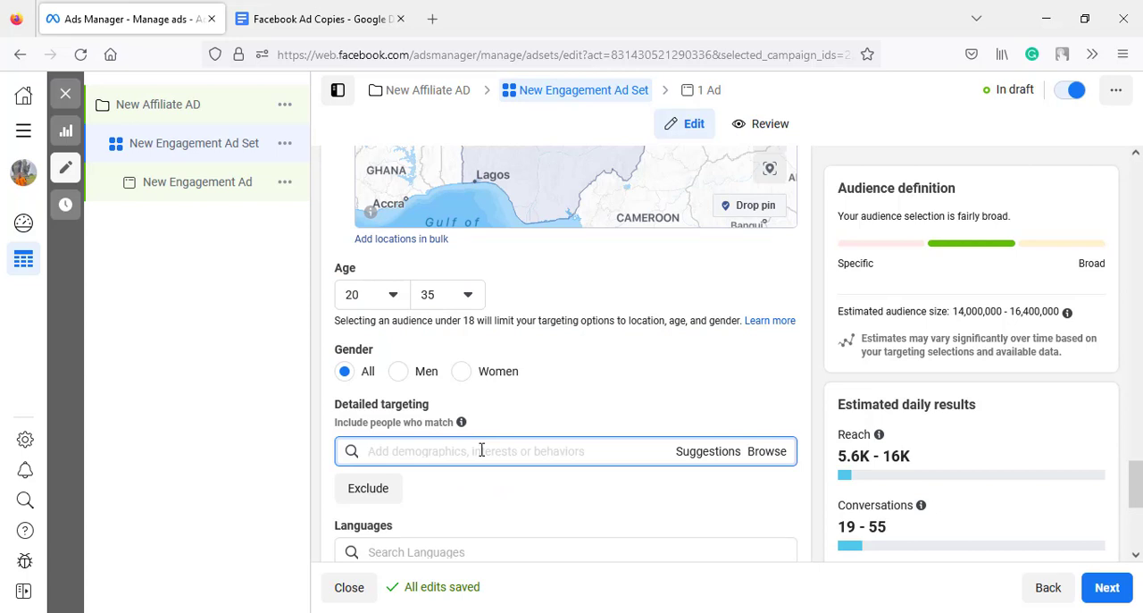
pyautogui.write('b')
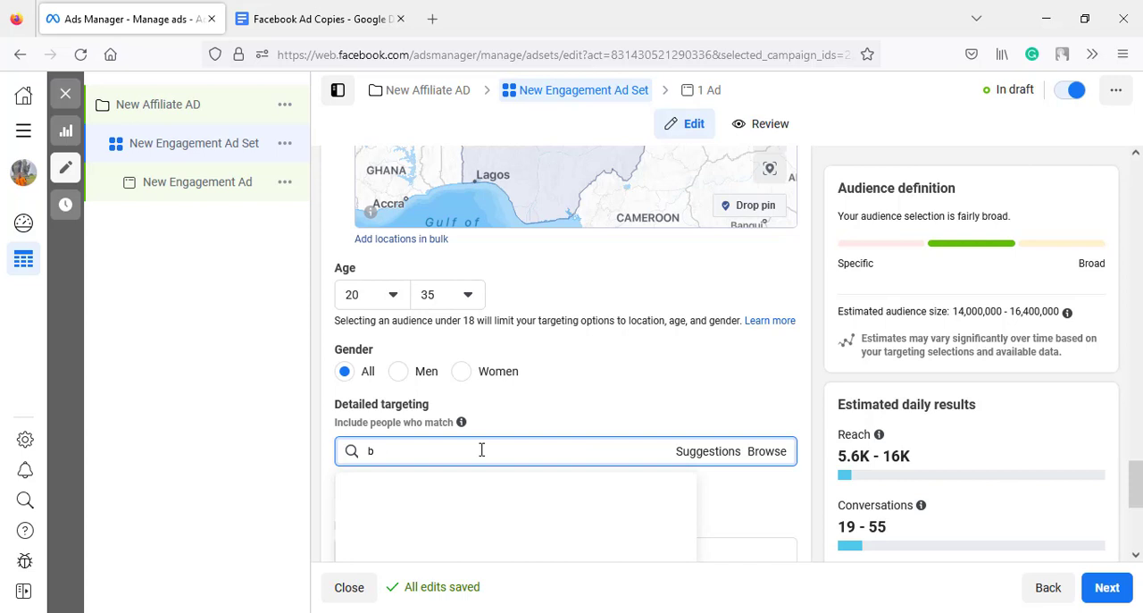
pyautogui.write('usiness op')
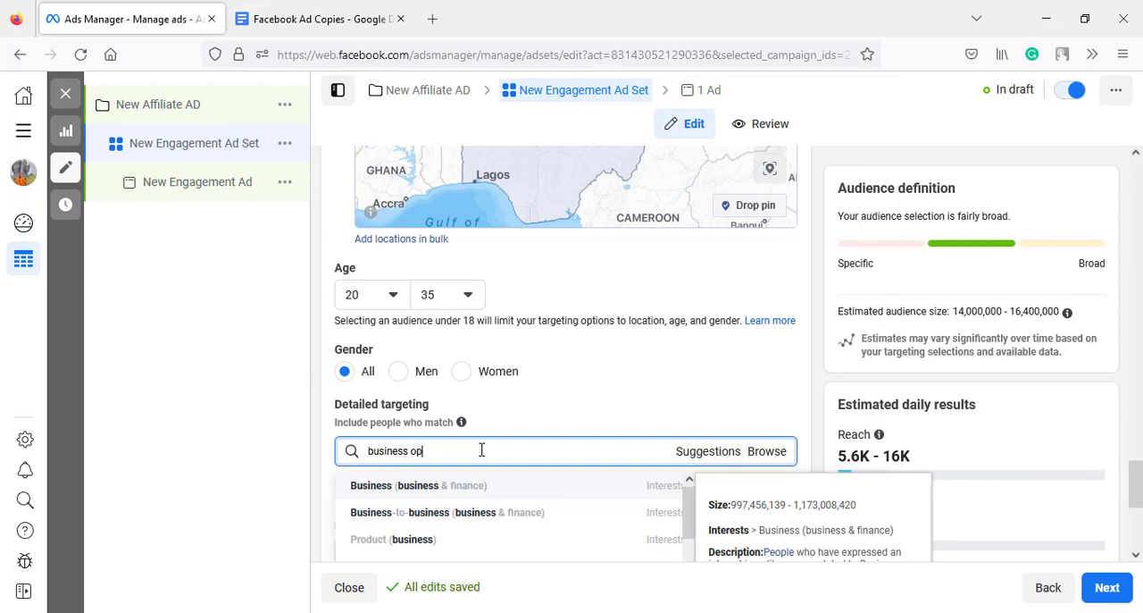
pyautogui.write('port')
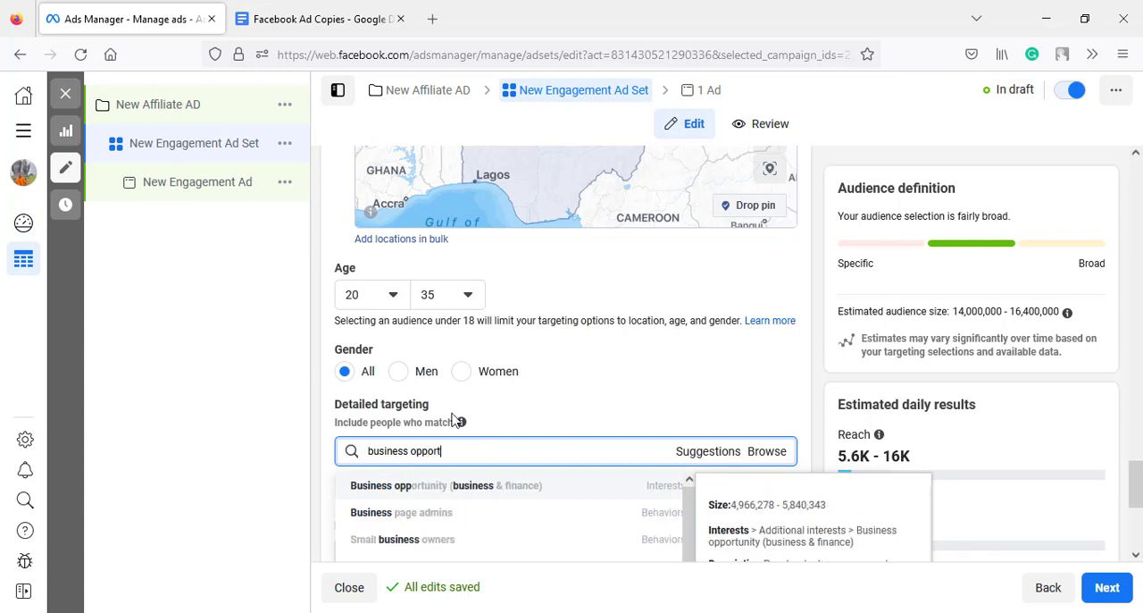
pyautogui.click(524, 497)
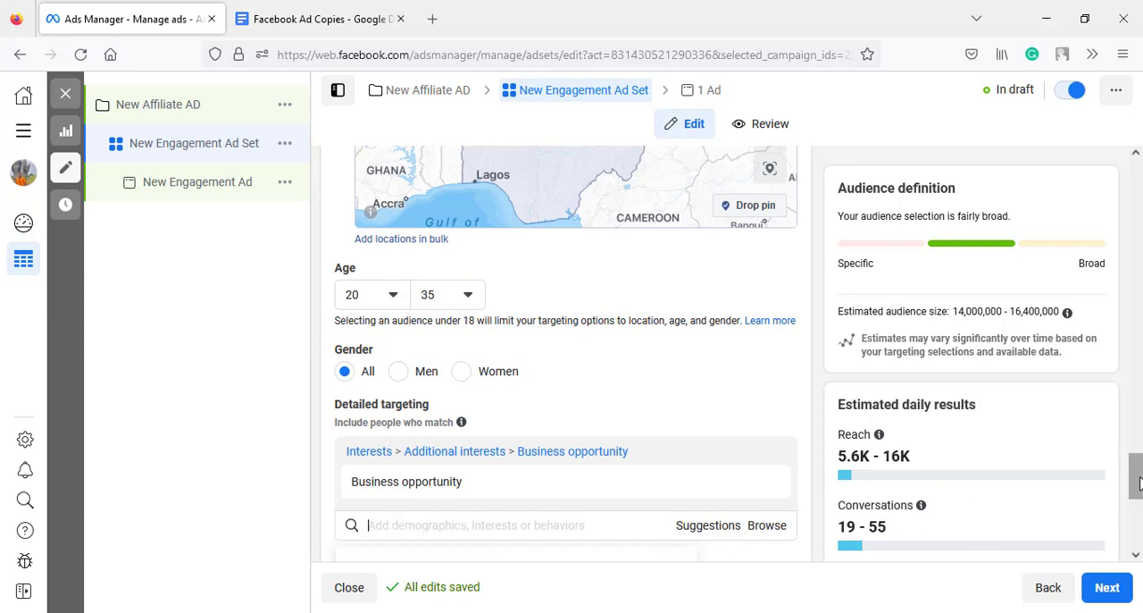
# - Add the suggested interests Entrepreneurship (business & finance), Passive income, Financial plan and Investment strategy (investing) to the detailed targeting
pyautogui.scroll(-2, 1137, 494)
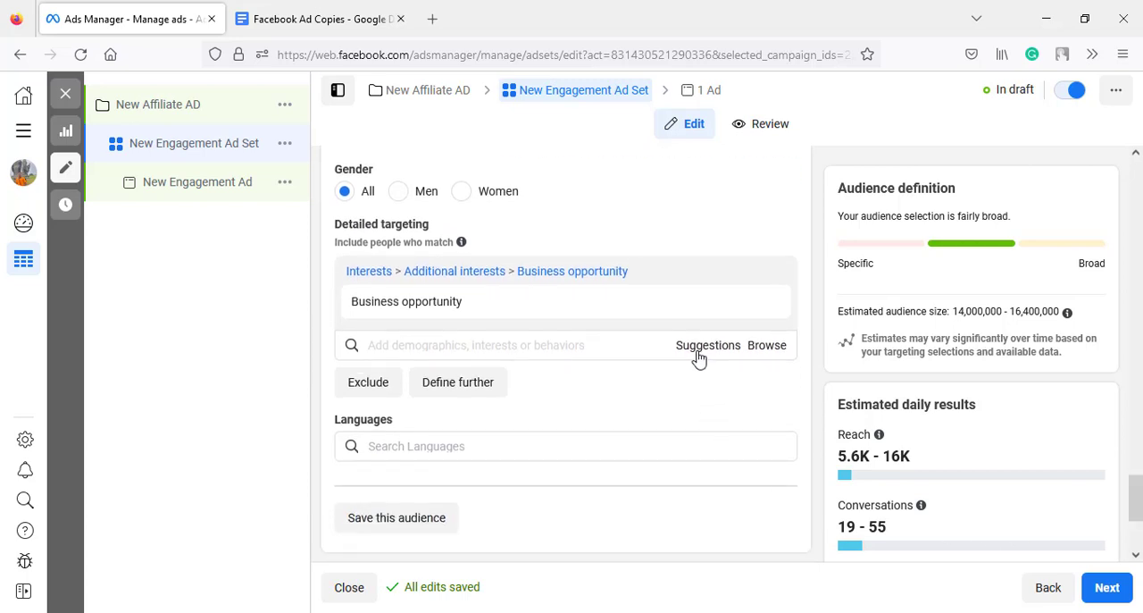
pyautogui.click(699, 355)
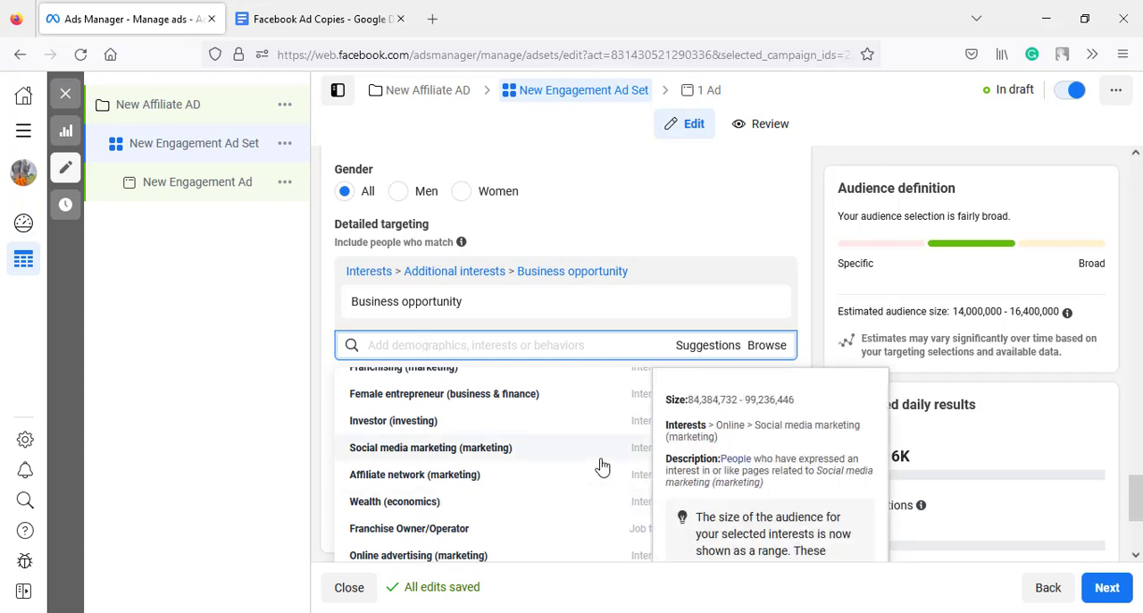
pyautogui.scroll(6, 602, 466)
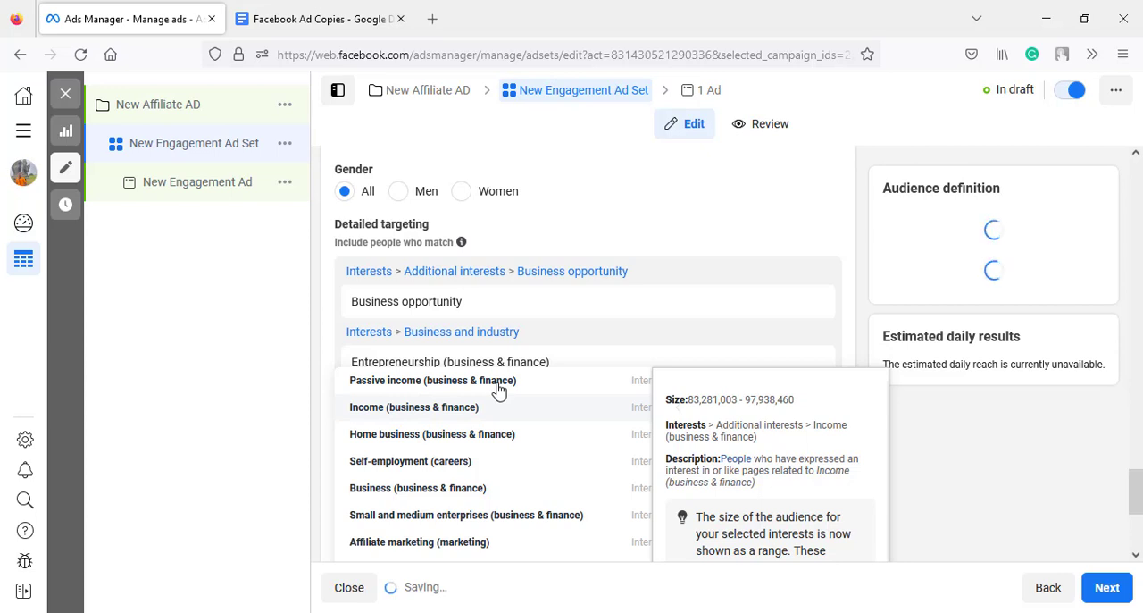
pyautogui.scroll(-3, 498, 391)
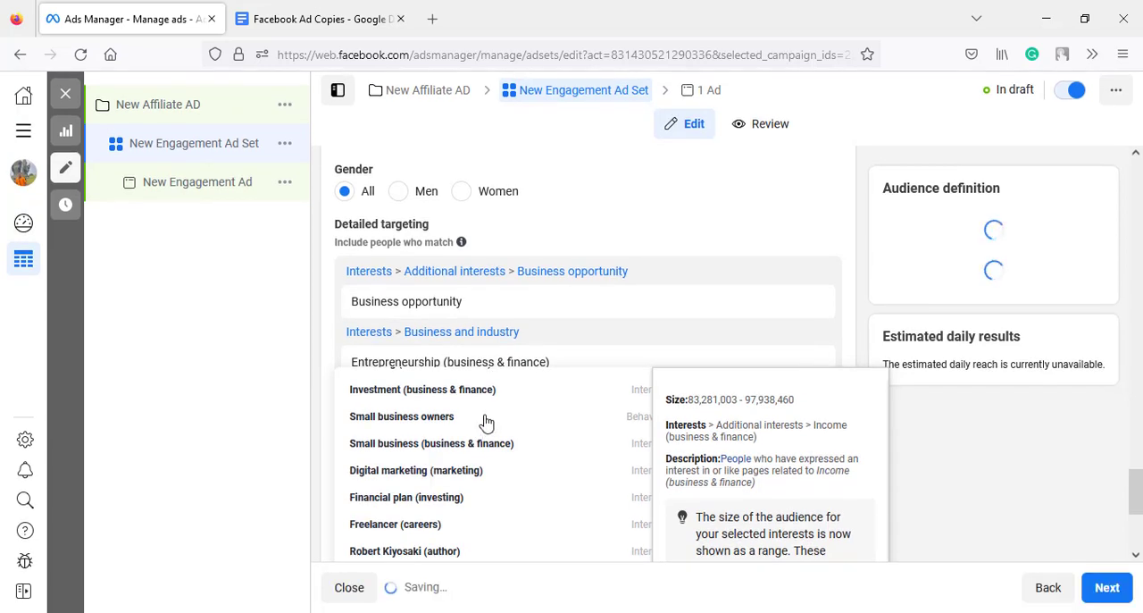
pyautogui.click(482, 400)
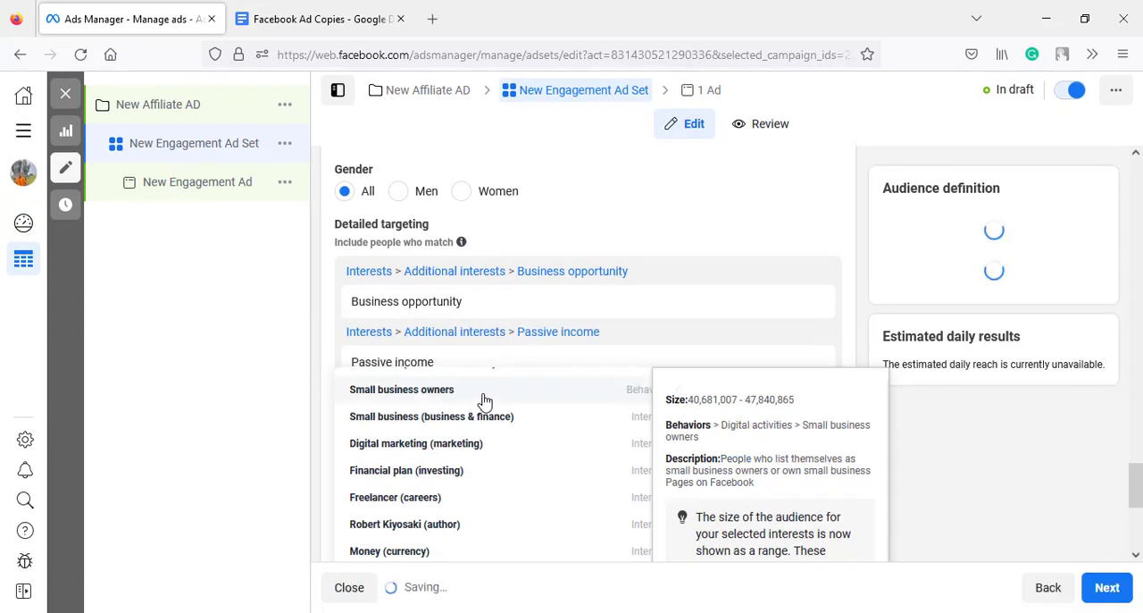
pyautogui.scroll(-3, 483, 406)
pyautogui.scroll(3, 483, 407)
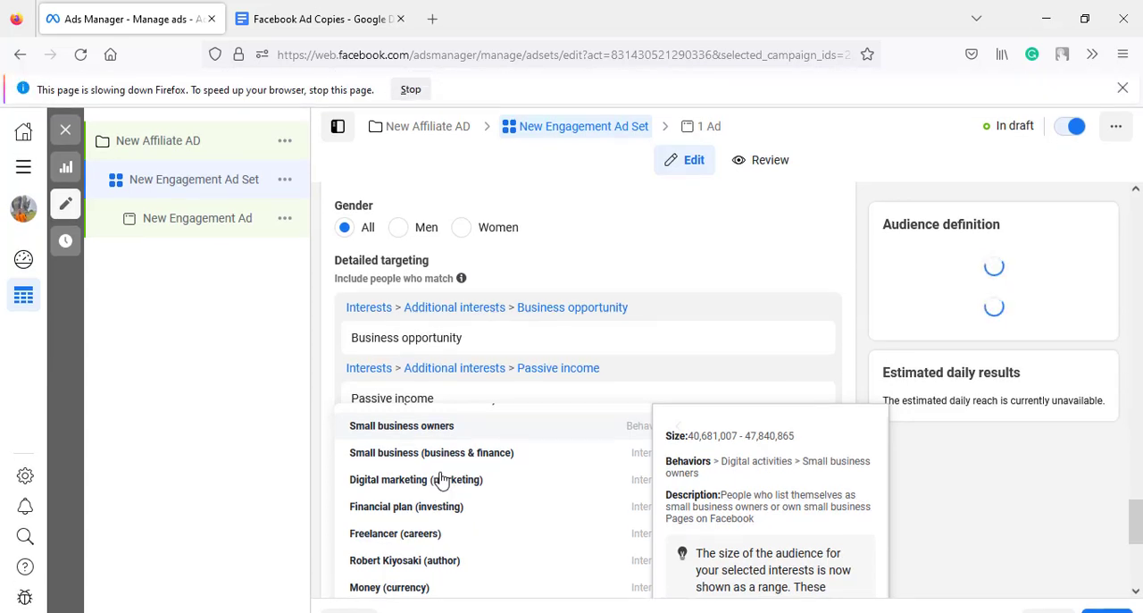
pyautogui.click(440, 480)
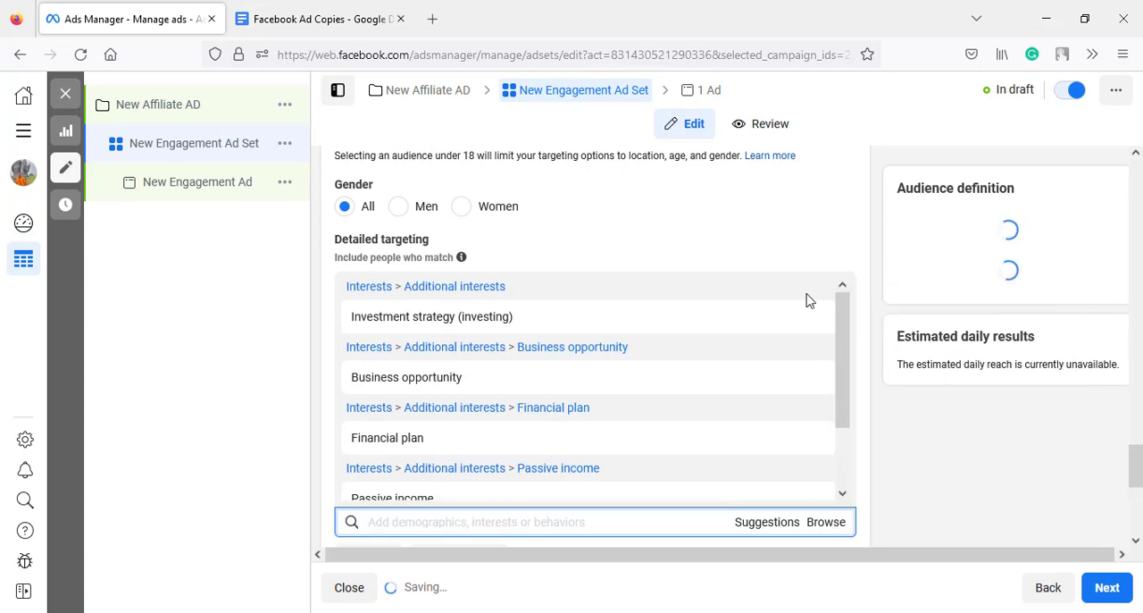
pyautogui.scroll(-2, 809, 300)
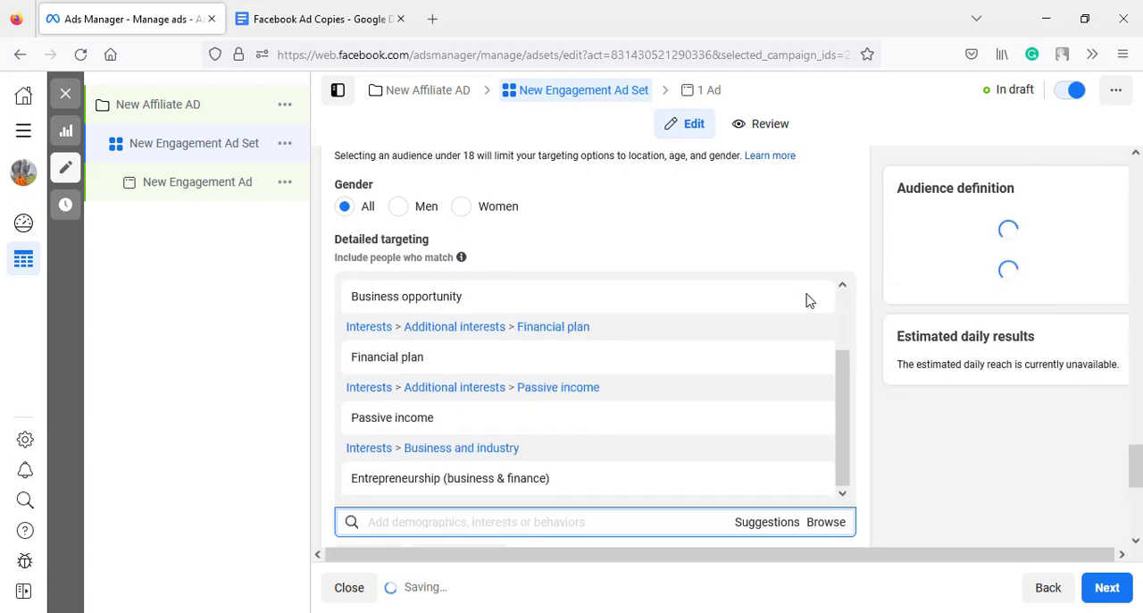
pyautogui.scroll(-5, 808, 300)
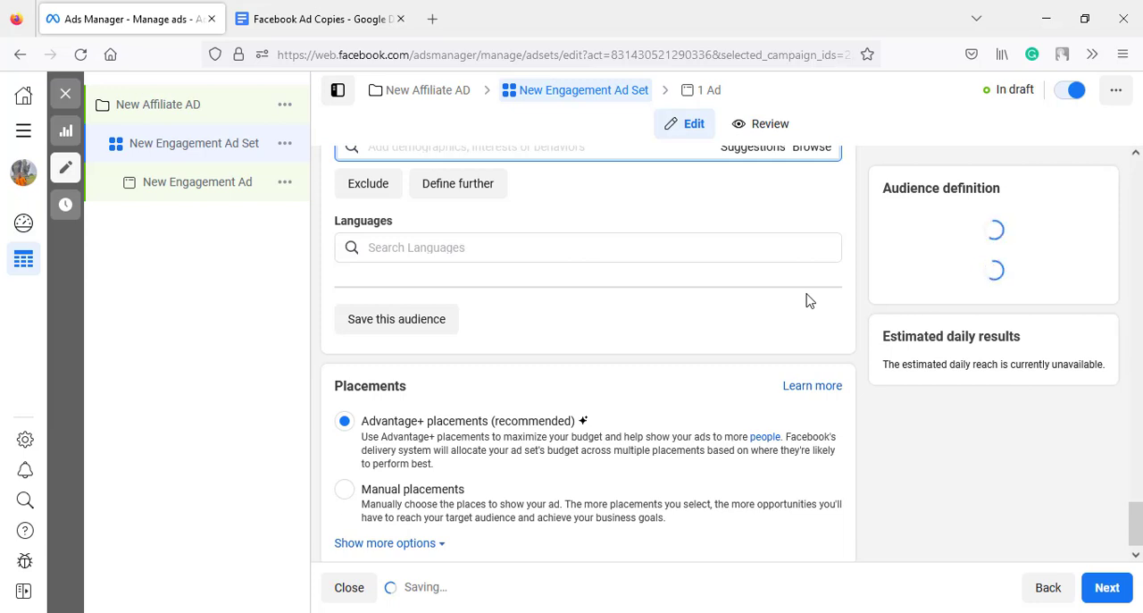
# - Add English (All) as the audience's language
pyautogui.click(548, 247)
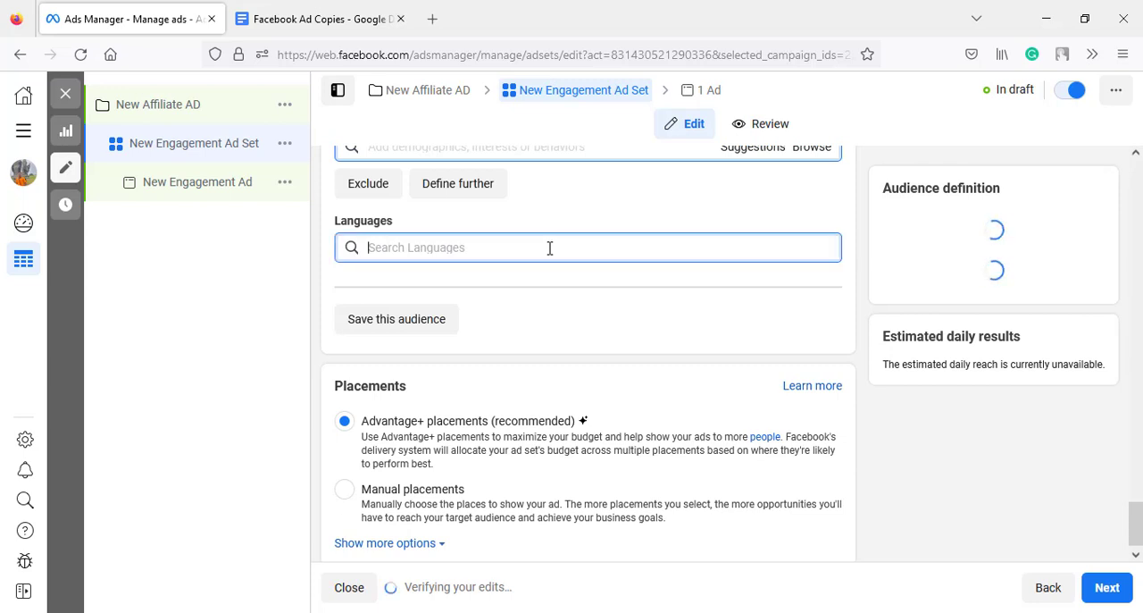
pyautogui.write('eng')
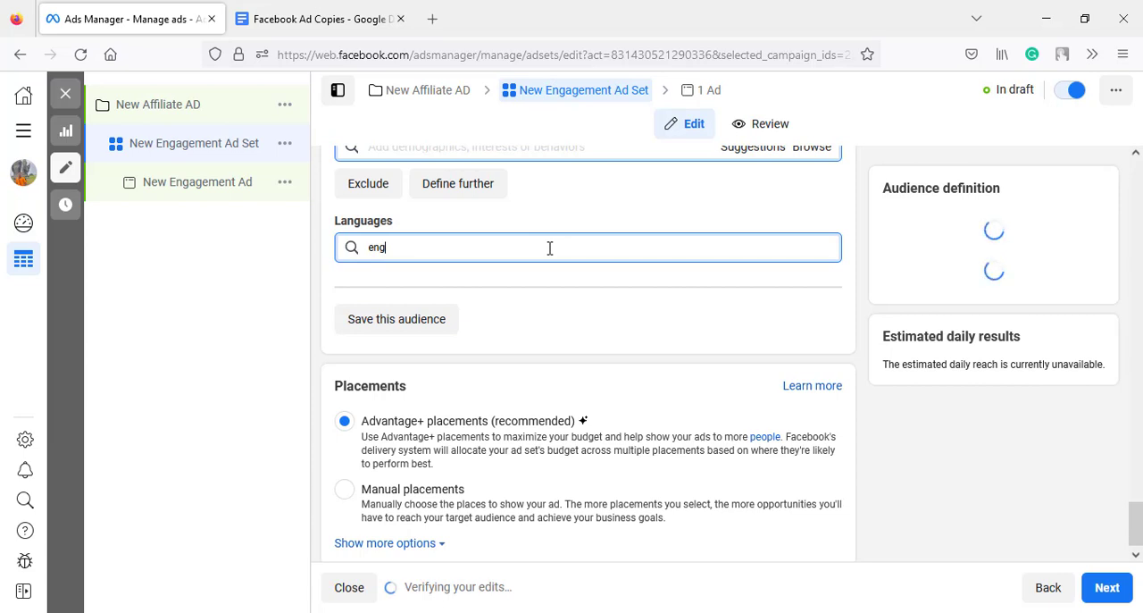
pyautogui.write('lish')
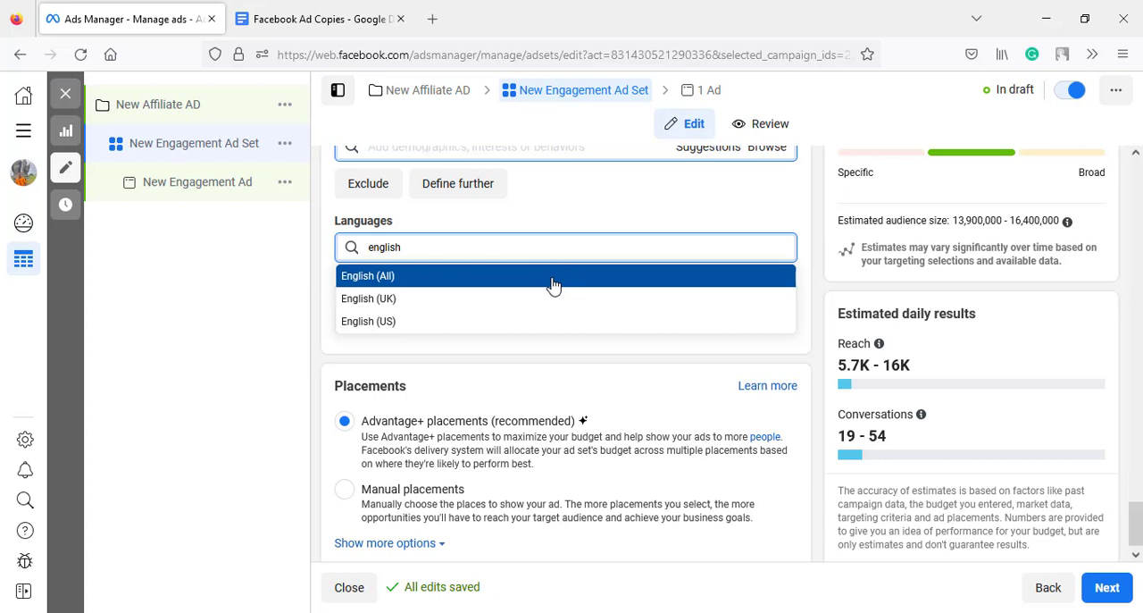
pyautogui.click(554, 285)
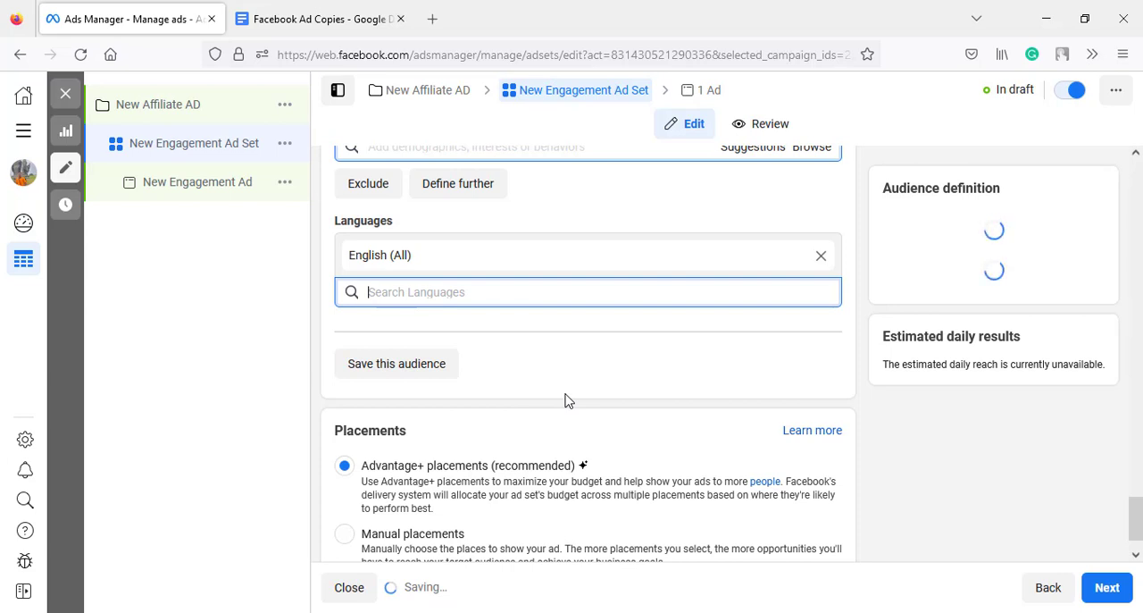
# - Keep Advantage+ placements and proceed from the ad set to the New Engagement Ad's settings
pyautogui.scroll(-1, 564, 400)
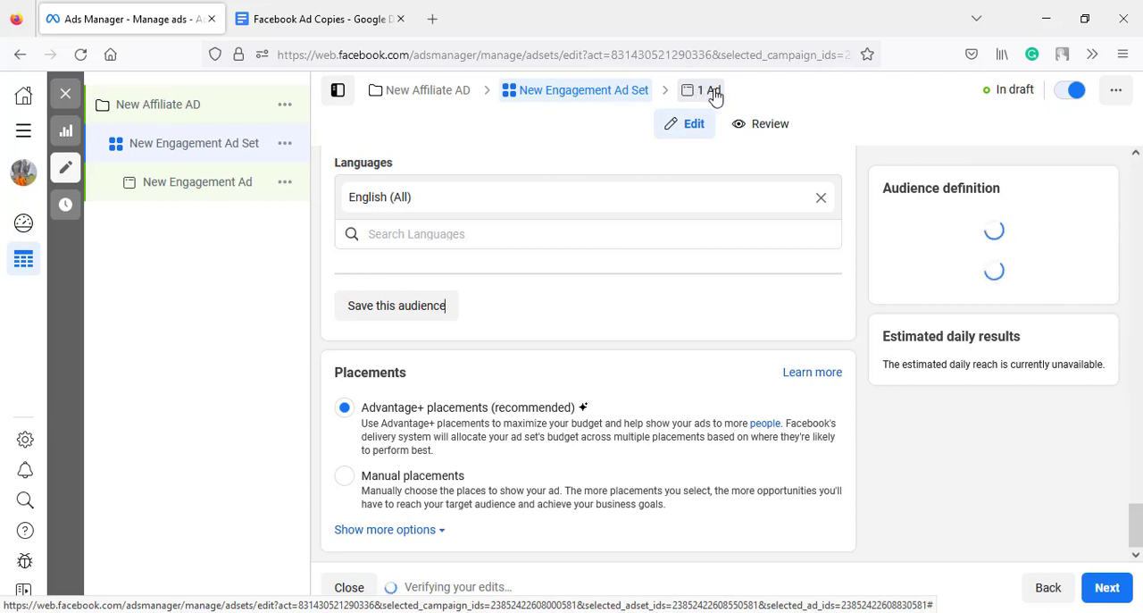
pyautogui.click(1102, 591)
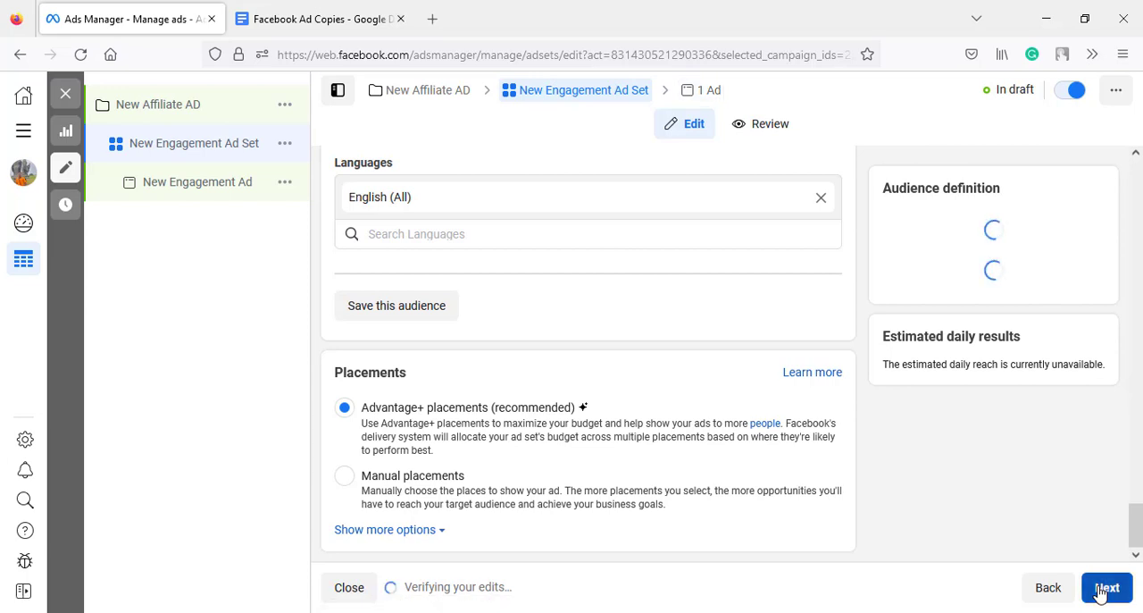
pyautogui.click(708, 93)
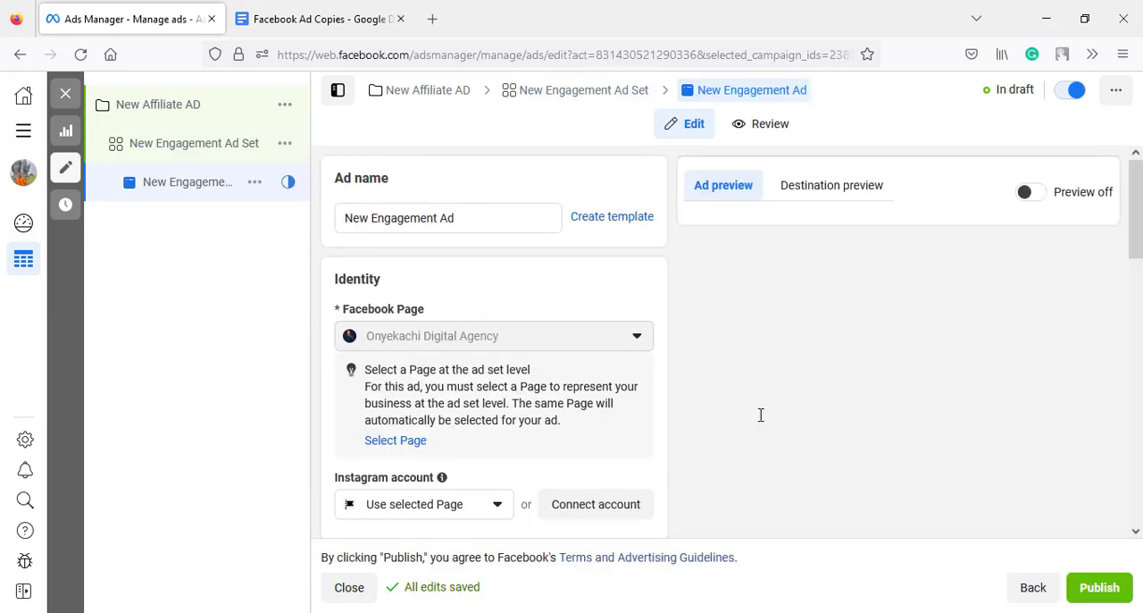
# - Choose the "How to Bank 750k Monthly" account image as the ad's media and continue to its placement crops
pyautogui.moveTo(1137, 256); pyautogui.dragTo(1127, 475)
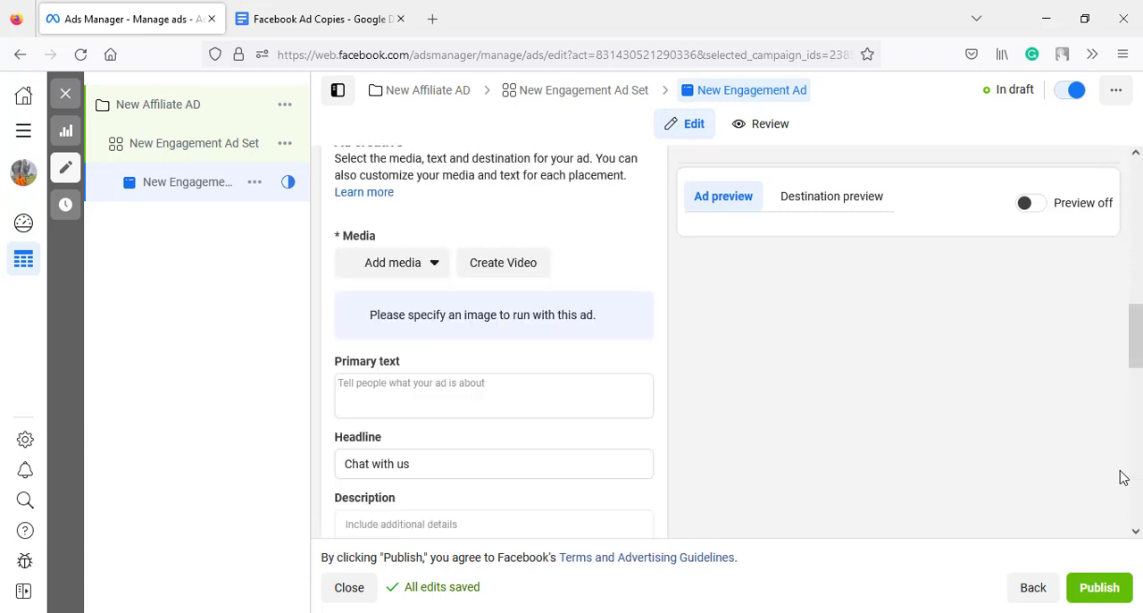
pyautogui.click(409, 282)
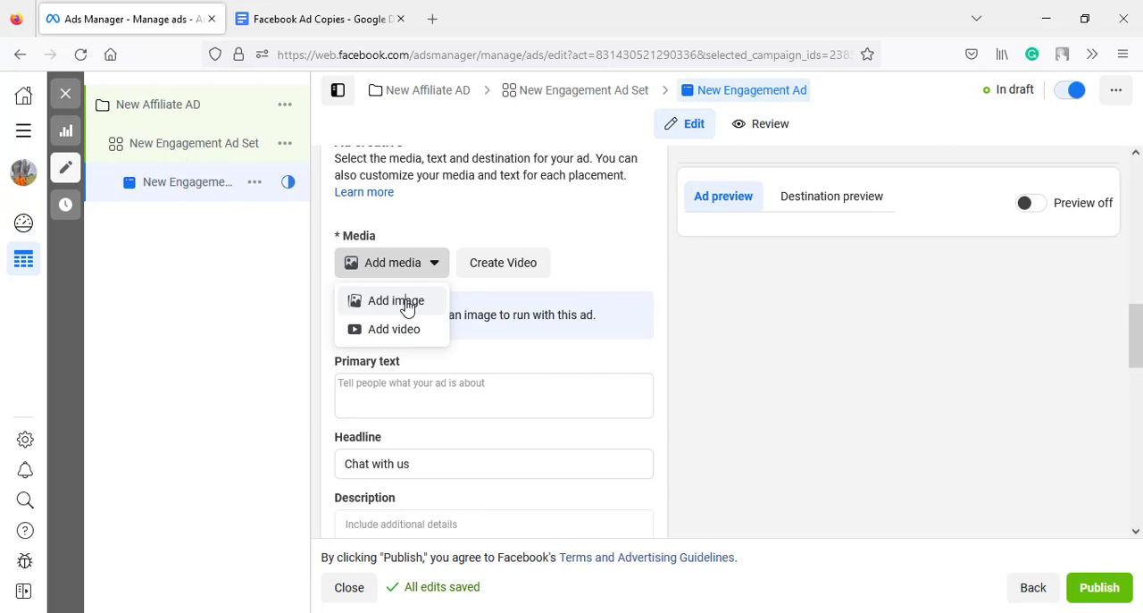
pyautogui.click(395, 301)
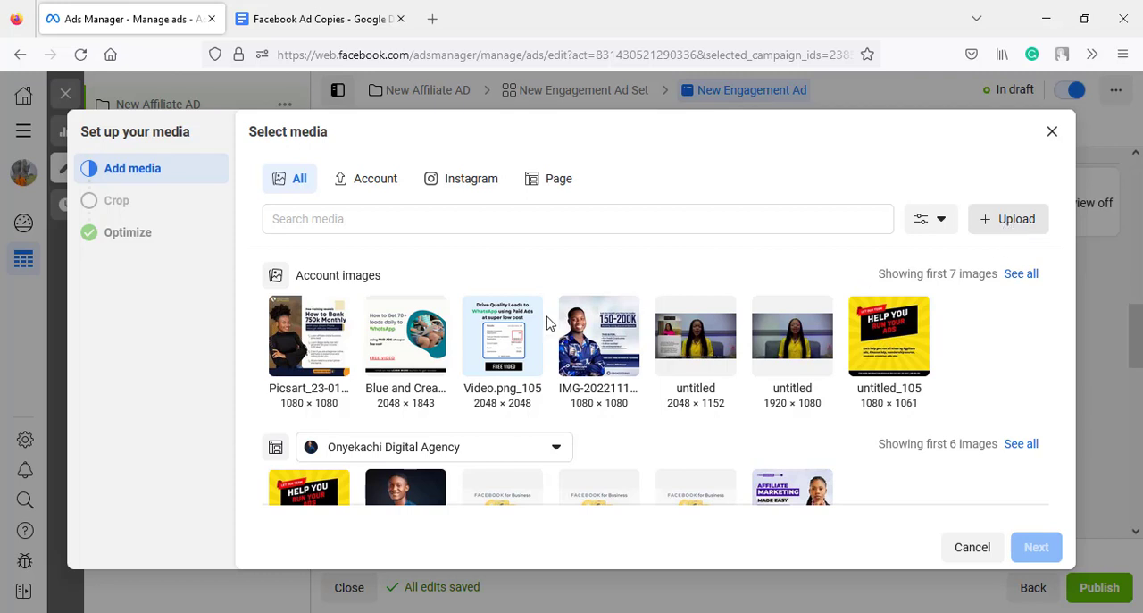
pyautogui.click(288, 373)
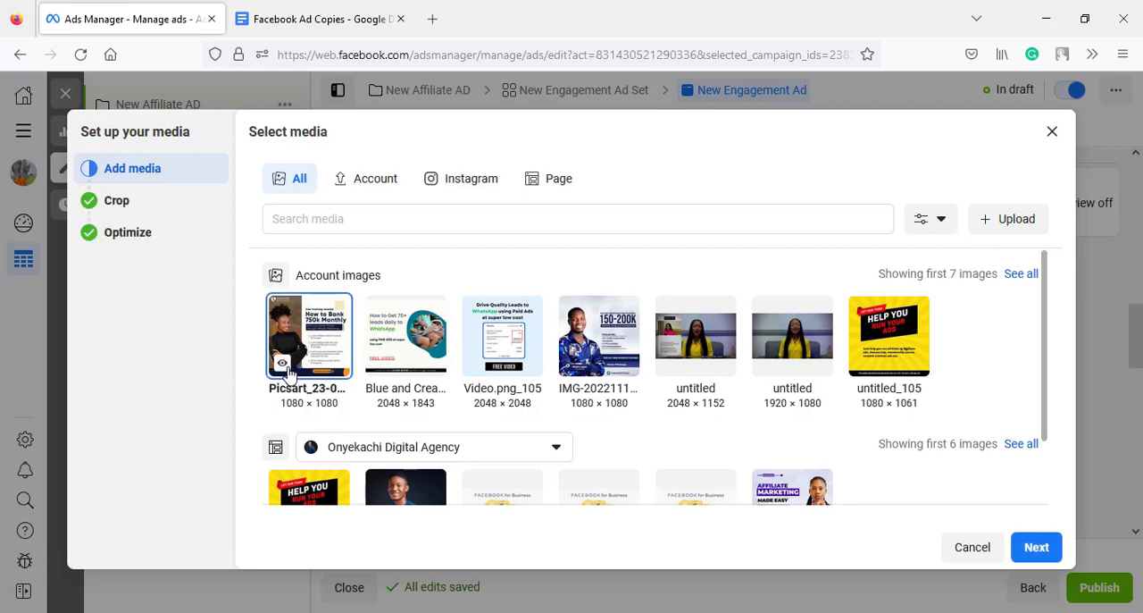
pyautogui.click(1036, 549)
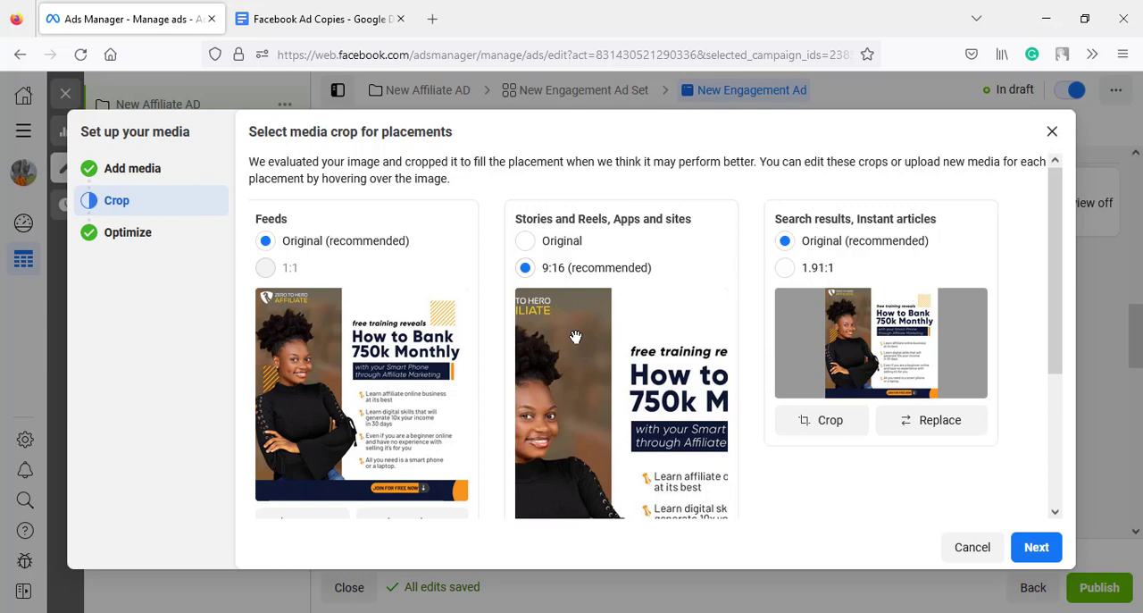
# - Set the Stories and Reels, Apps and sites crop to Original and continue to the creative optimizations
pyautogui.scroll(-3, 572, 335)
pyautogui.scroll(3, 576, 339)
pyautogui.scroll(-3, 628, 434)
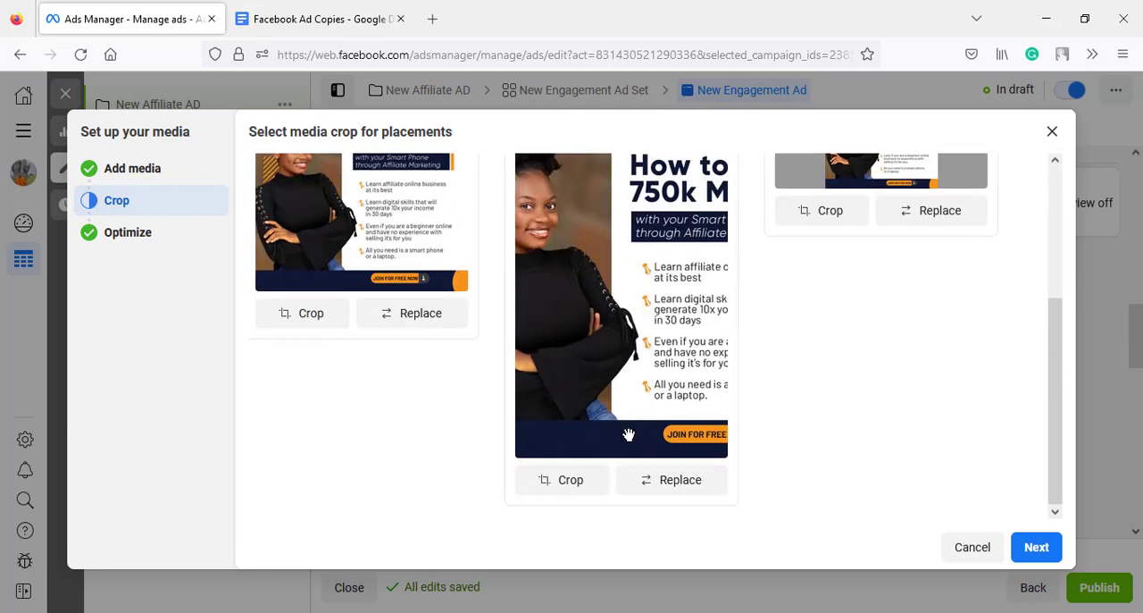
pyautogui.scroll(3, 629, 434)
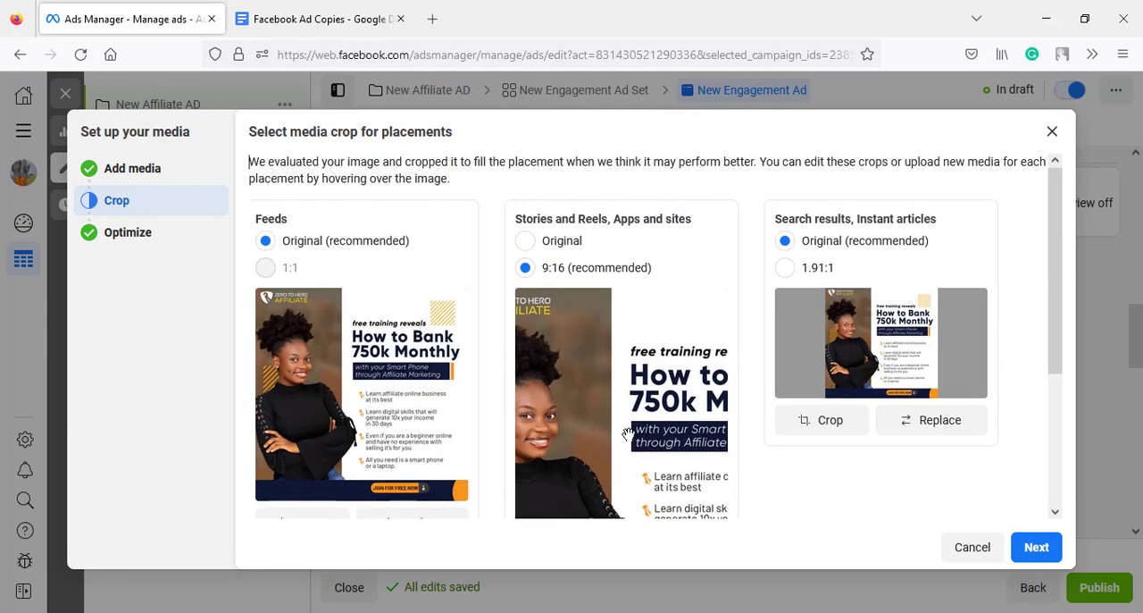
pyautogui.click(526, 241)
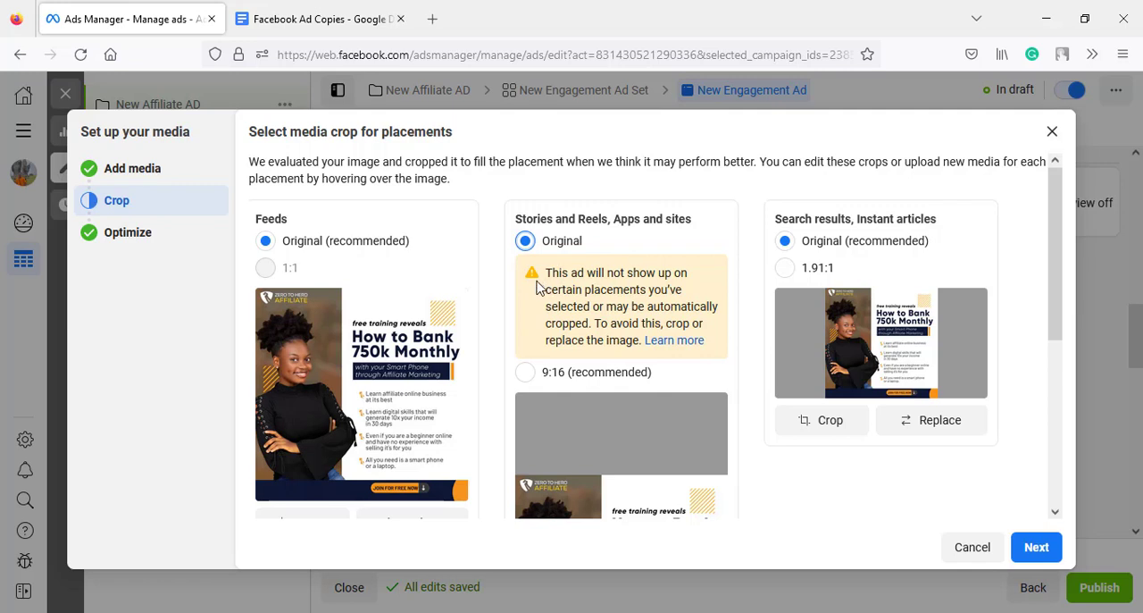
pyautogui.click(1036, 547)
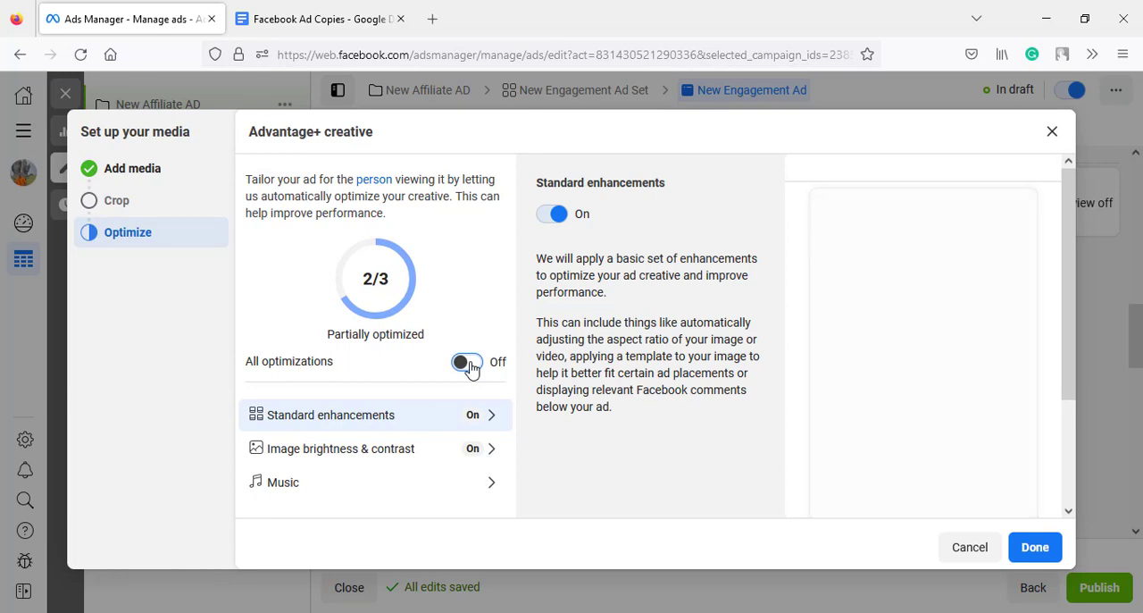
# - Turn on all Advantage+ creative optimizations, finish the media setup and dismiss the recommendations
pyautogui.click(468, 362)
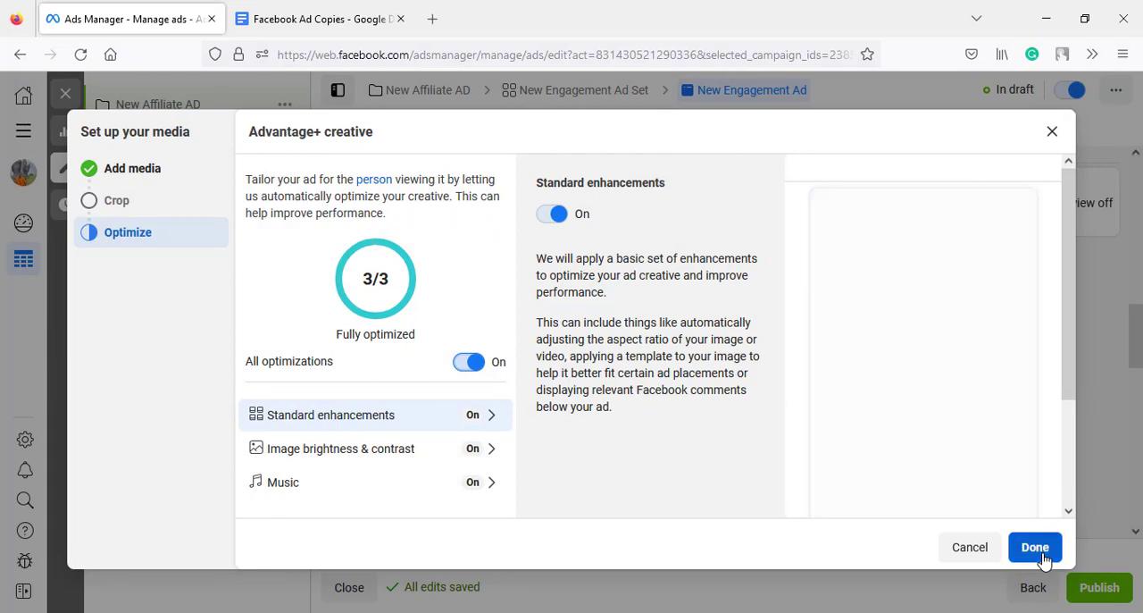
pyautogui.click(1035, 547)
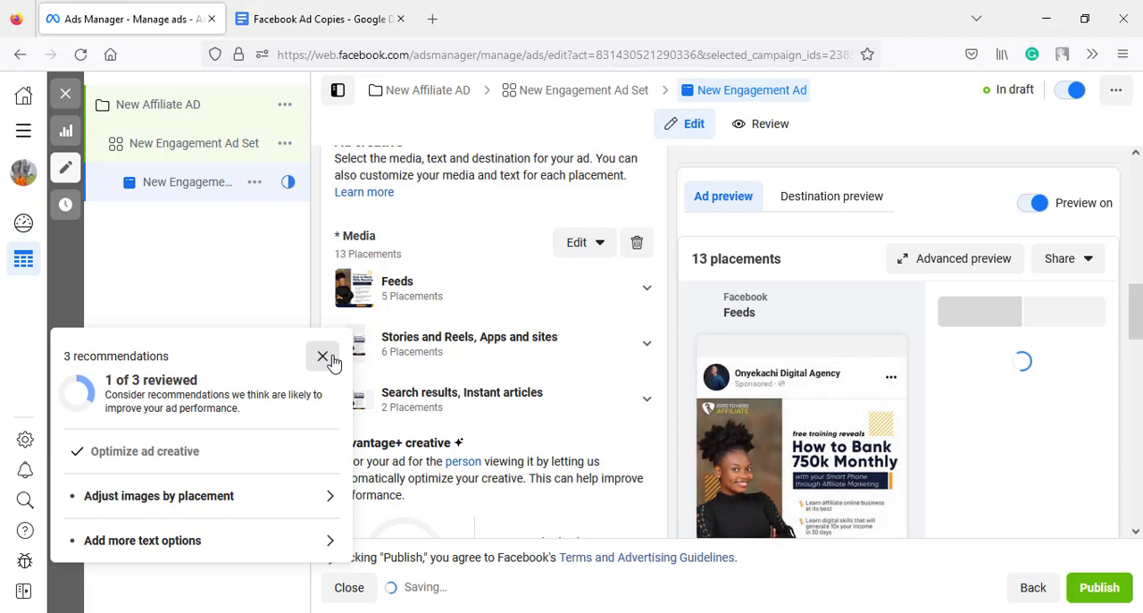
pyautogui.click(323, 357)
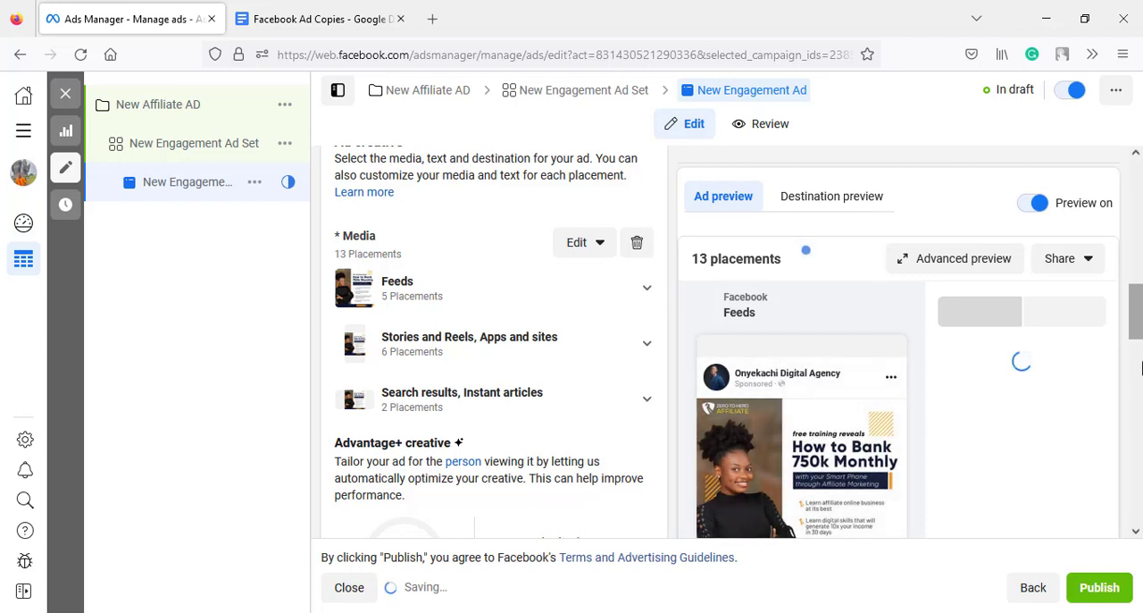
# - Copy the whole Facebook Ad Copy text from the Facebook Ad Copies document in Google Docs into the ad's primary text
pyautogui.scroll(-3, 1139, 367)
pyautogui.moveTo(1139, 366); pyautogui.dragTo(1140, 406)
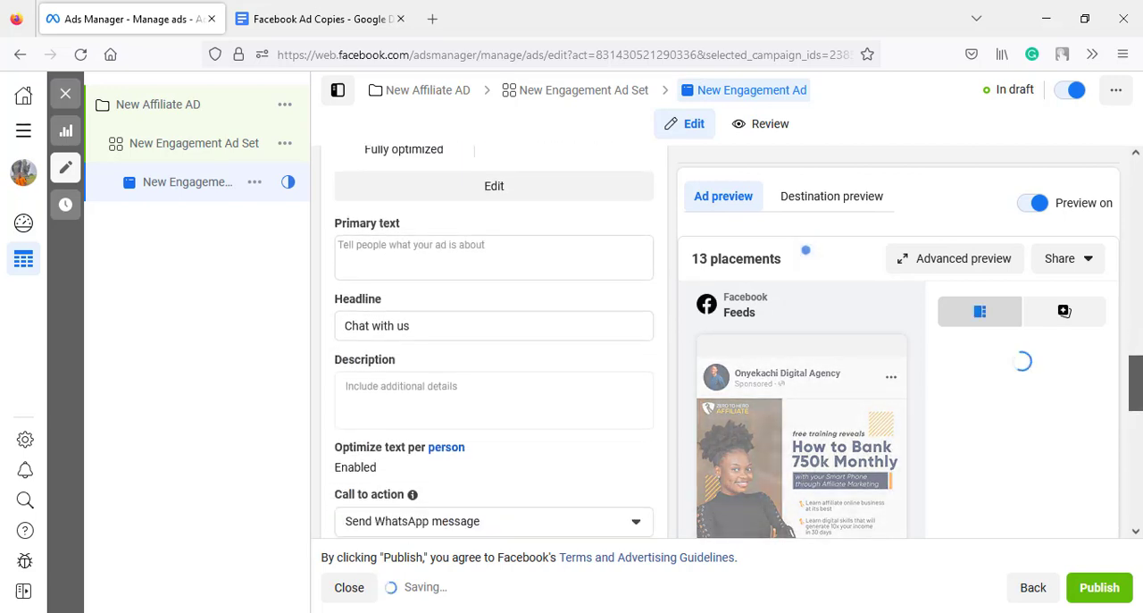
pyautogui.click(274, 25)
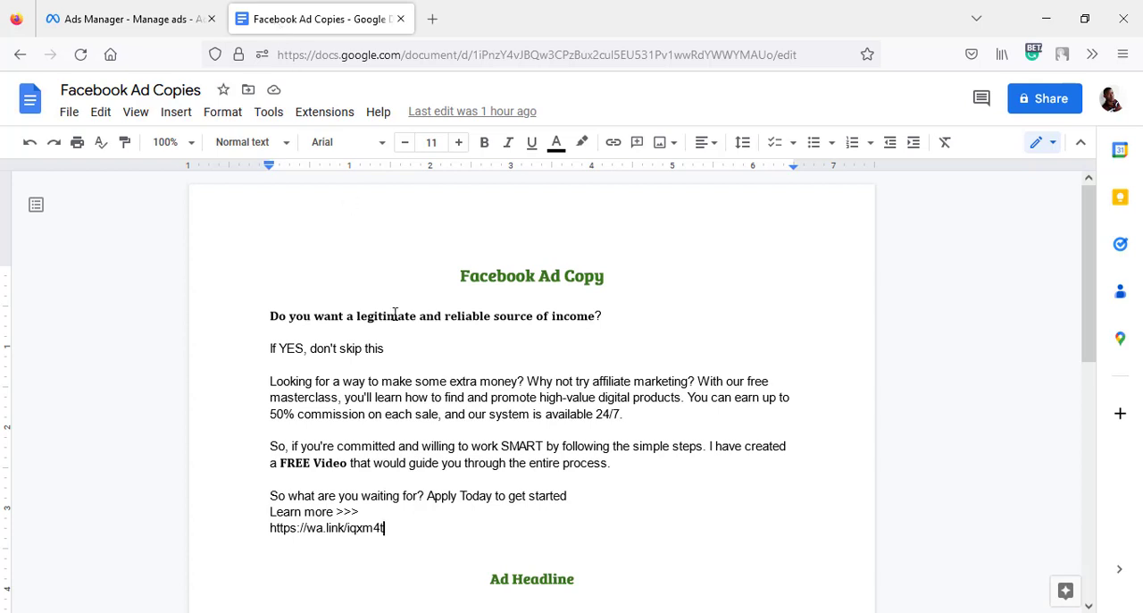
pyautogui.click(268, 314)
pyautogui.keyDown('shift'); pyautogui.click(395, 530); pyautogui.keyUp('shift')
pyautogui.hotkey('ctrl', 'c')
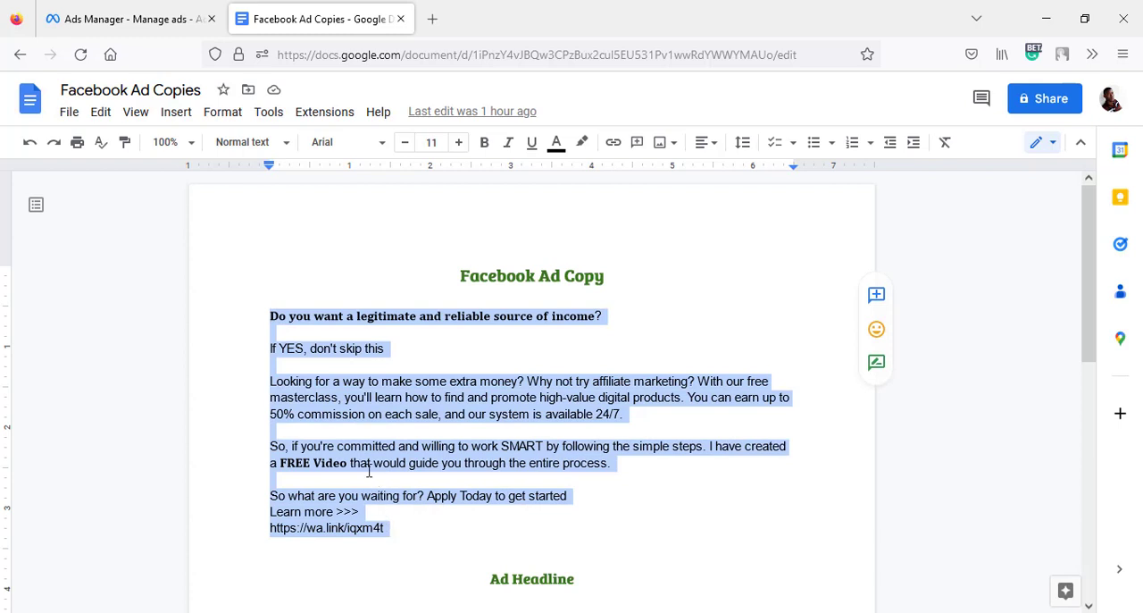
pyautogui.click(175, 18)
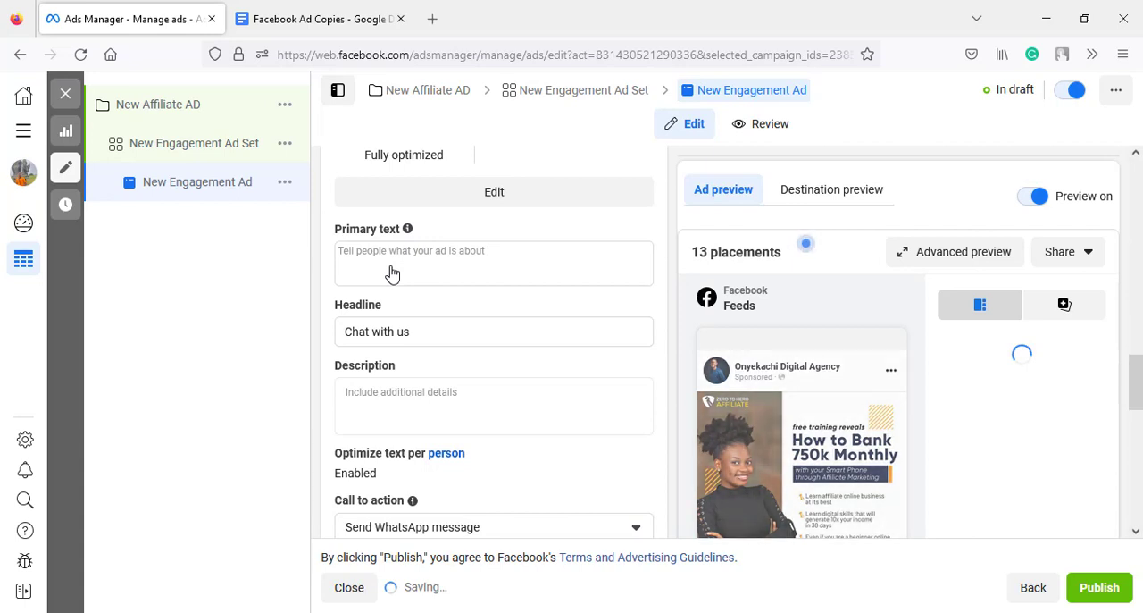
pyautogui.click(392, 274)
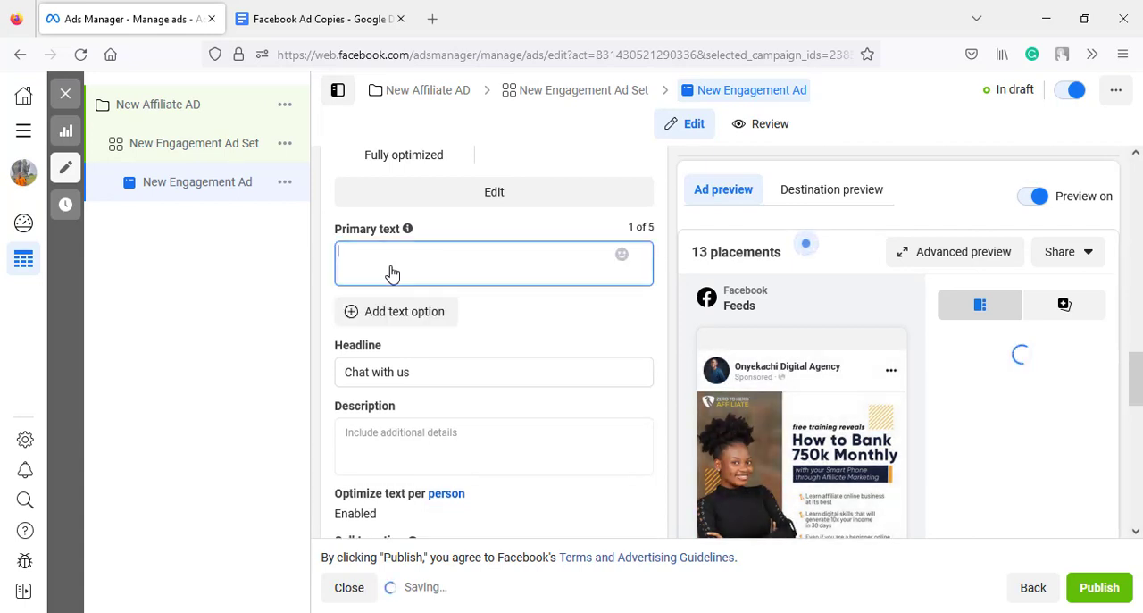
pyautogui.hotkey('ctrl', 'v')
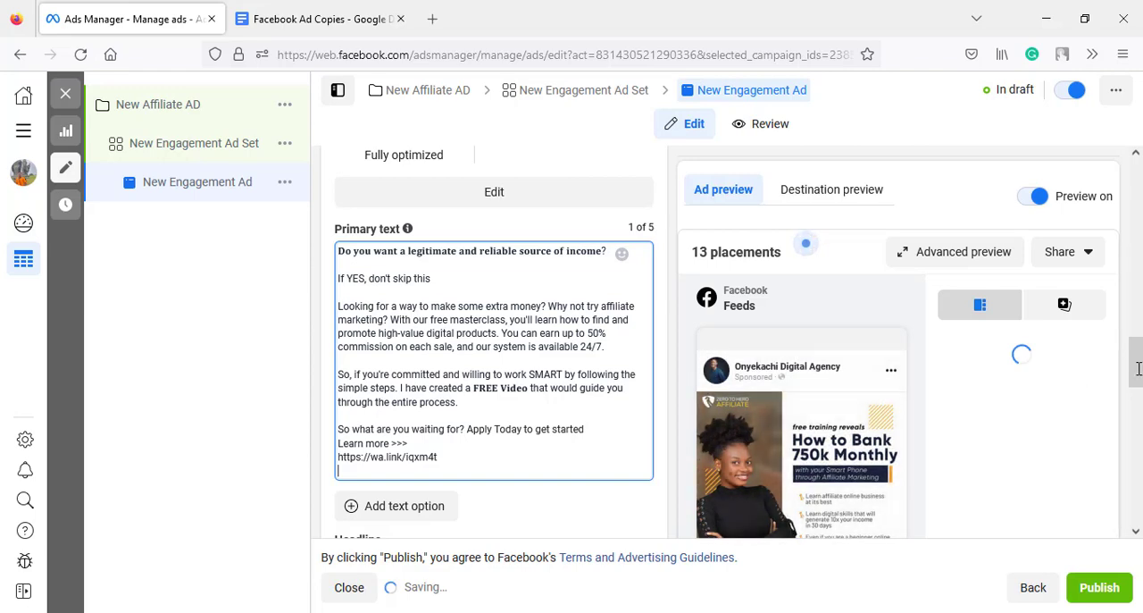
# - Replace the ad's headline with "Get the skills you need to make money with affiliate marketing", copied from the Facebook Ad Copies document
pyautogui.moveTo(1140, 374); pyautogui.dragTo(1141, 398)
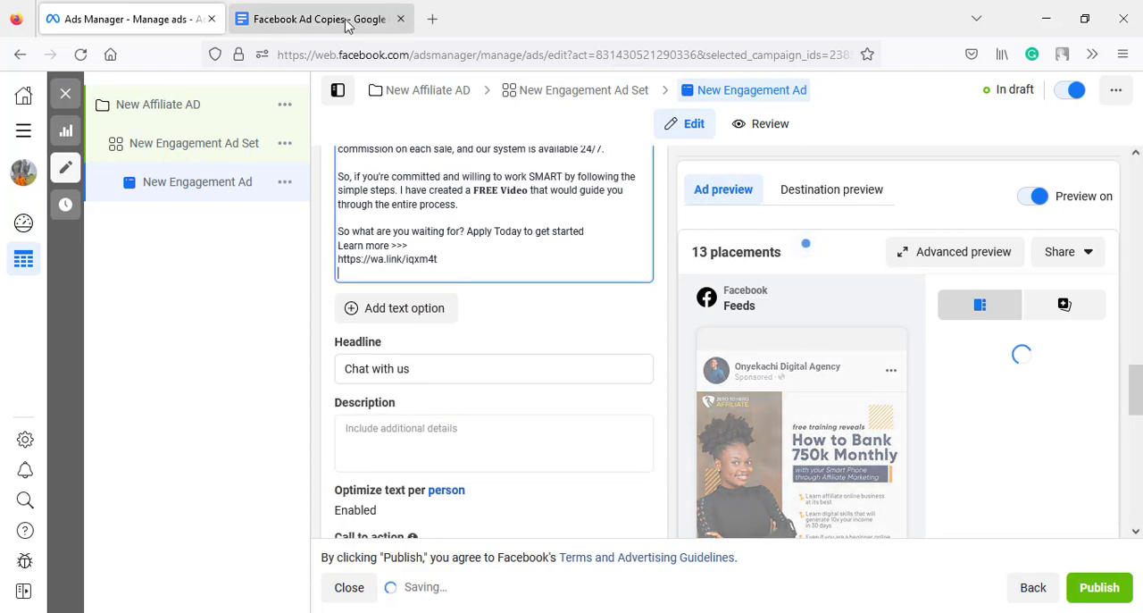
pyautogui.click(347, 21)
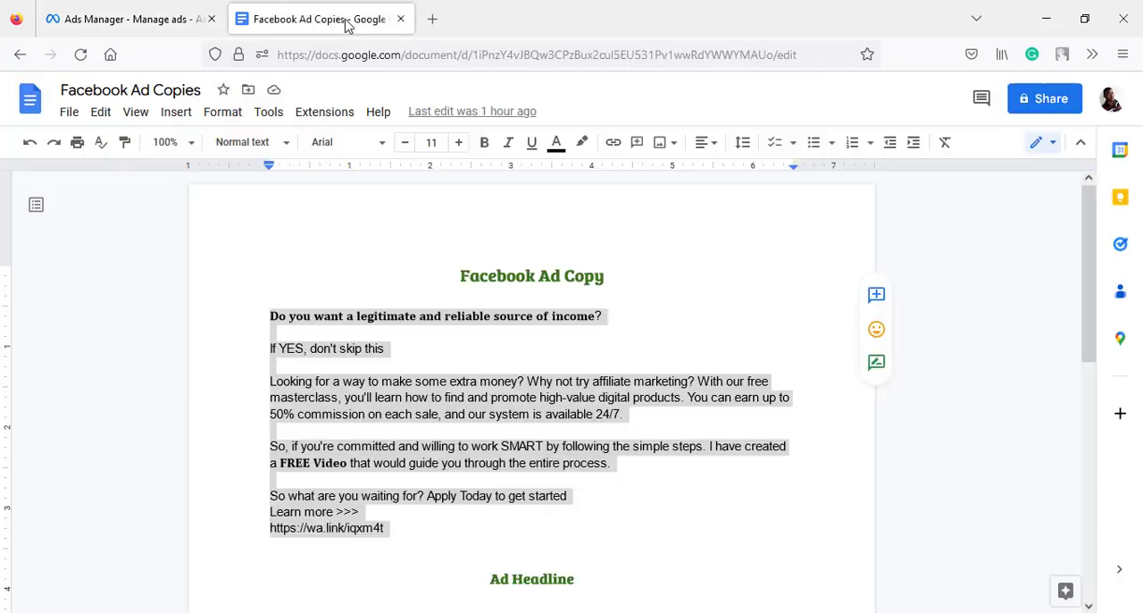
pyautogui.click(1085, 357)
pyautogui.moveTo(1092, 384); pyautogui.dragTo(1095, 467)
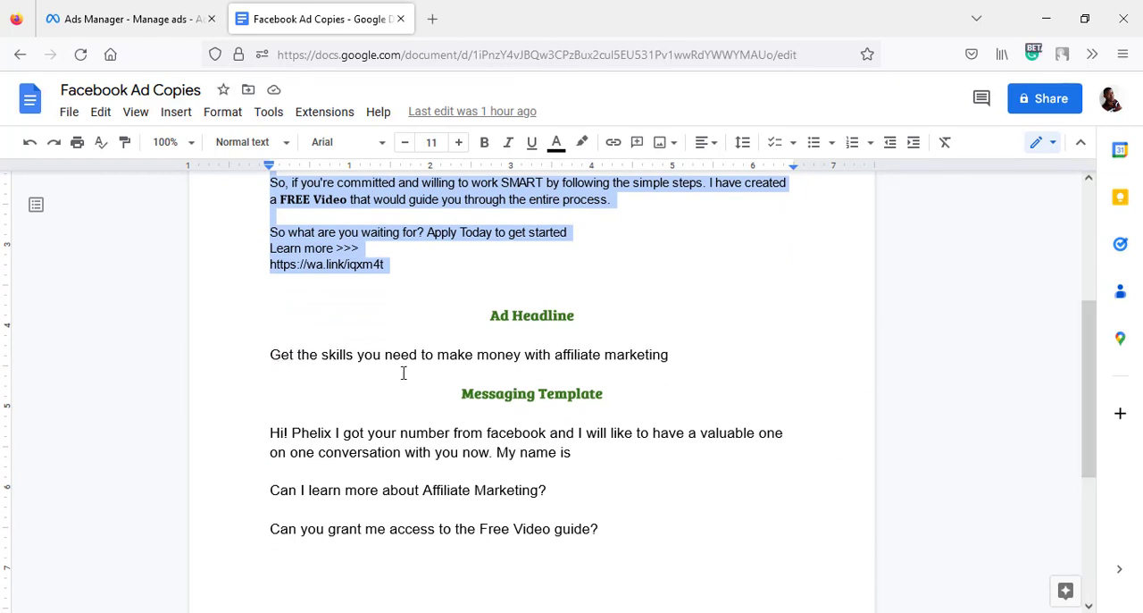
pyautogui.click(660, 364)
pyautogui.keyDown('shift'); pyautogui.click(670, 361); pyautogui.keyUp('shift')
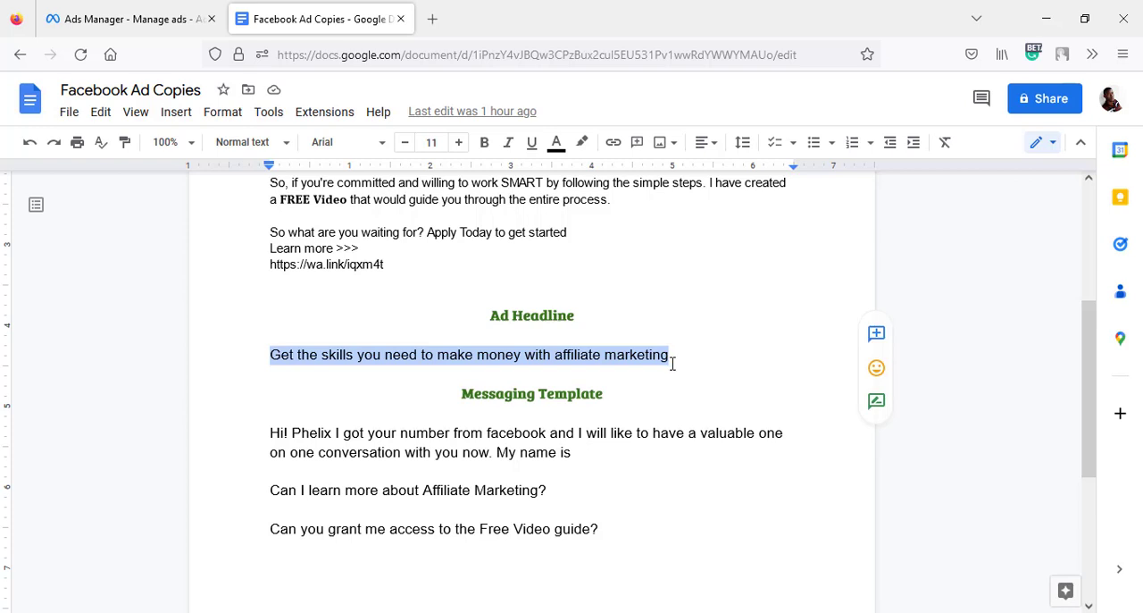
pyautogui.click(179, 29)
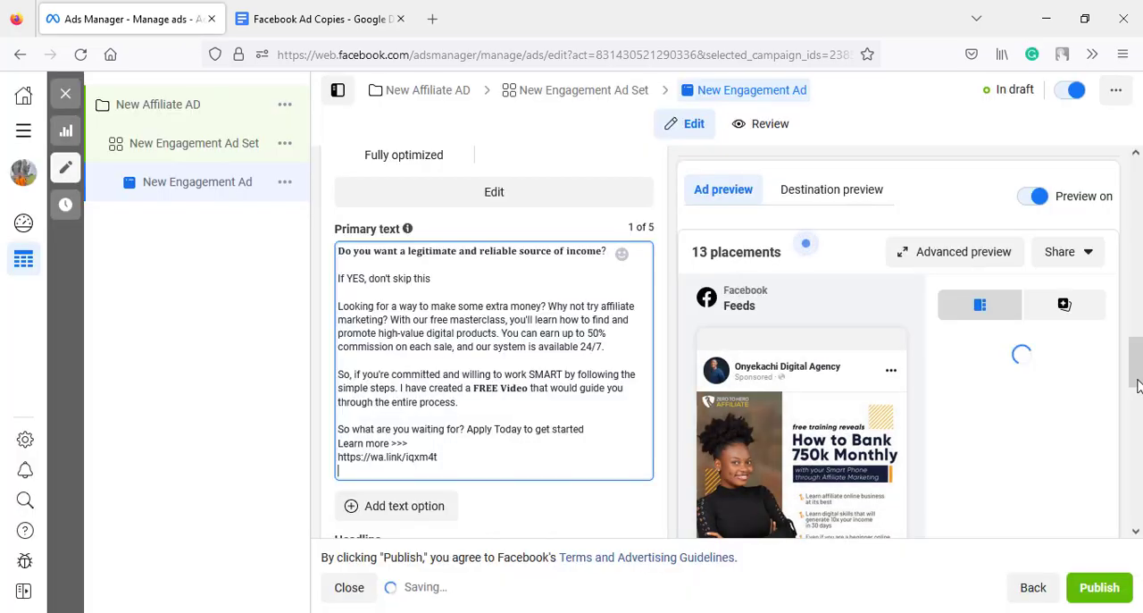
pyautogui.scroll(-4, 399, 390)
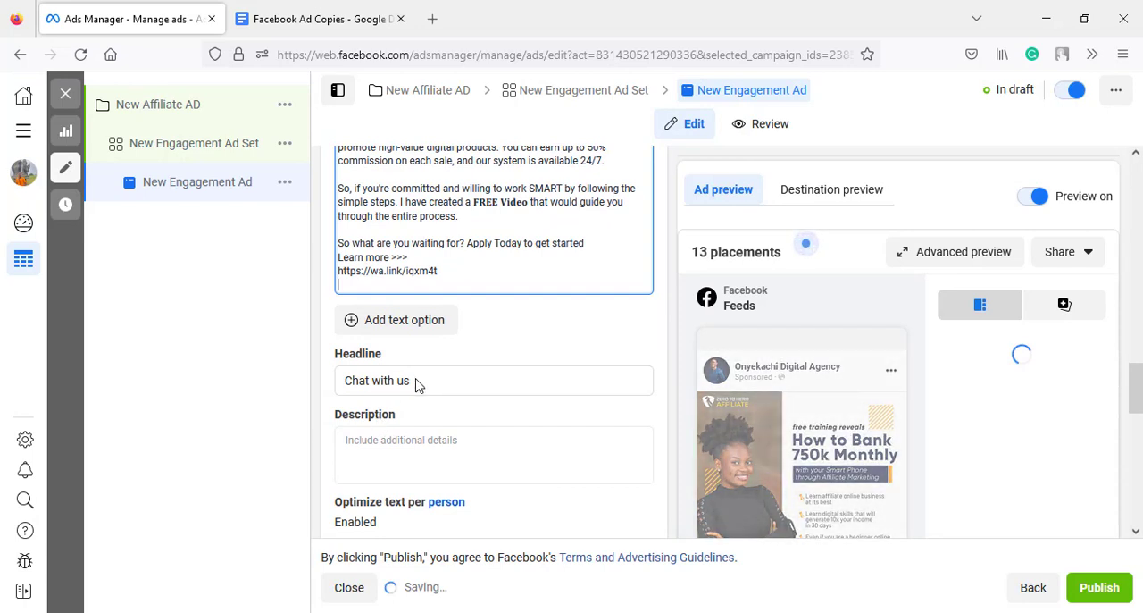
pyautogui.tripleClick(416, 384)
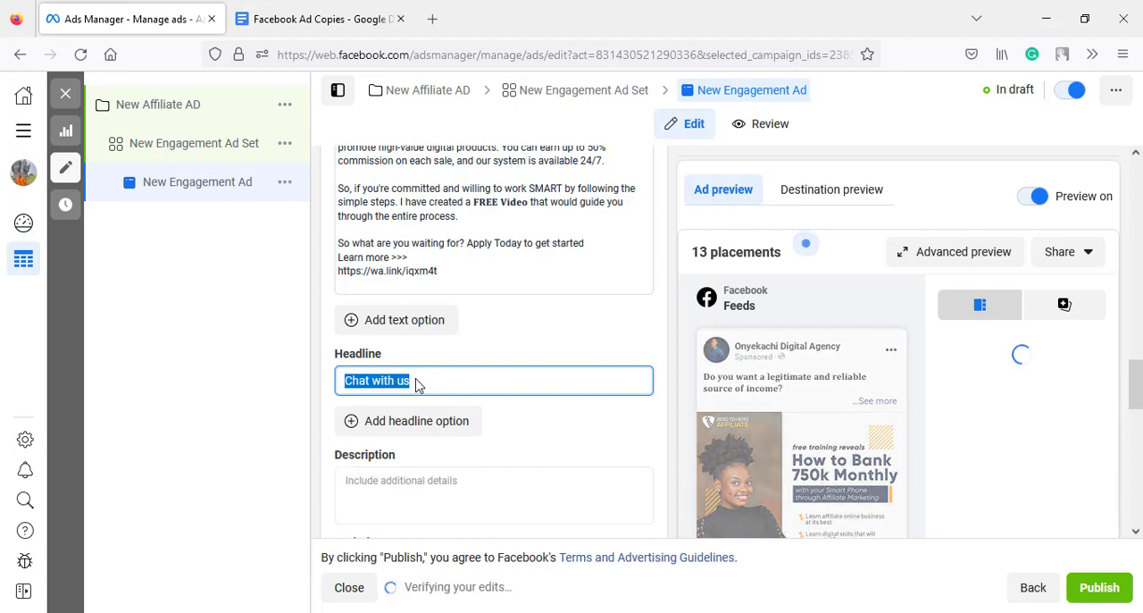
pyautogui.press('BackSpace')
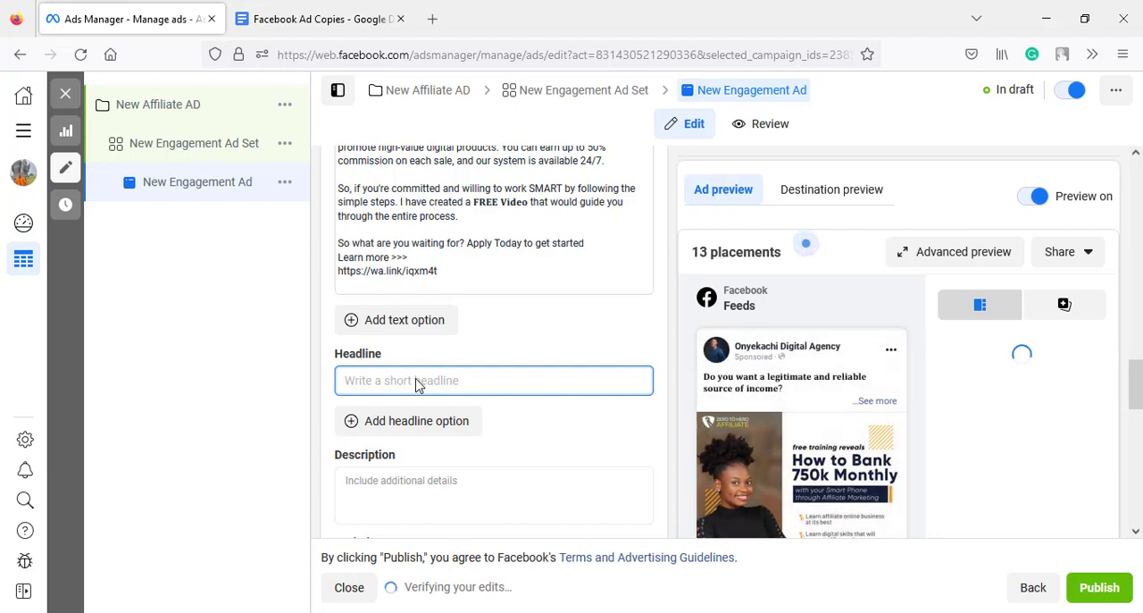
pyautogui.hotkey('ctrl', 'v')
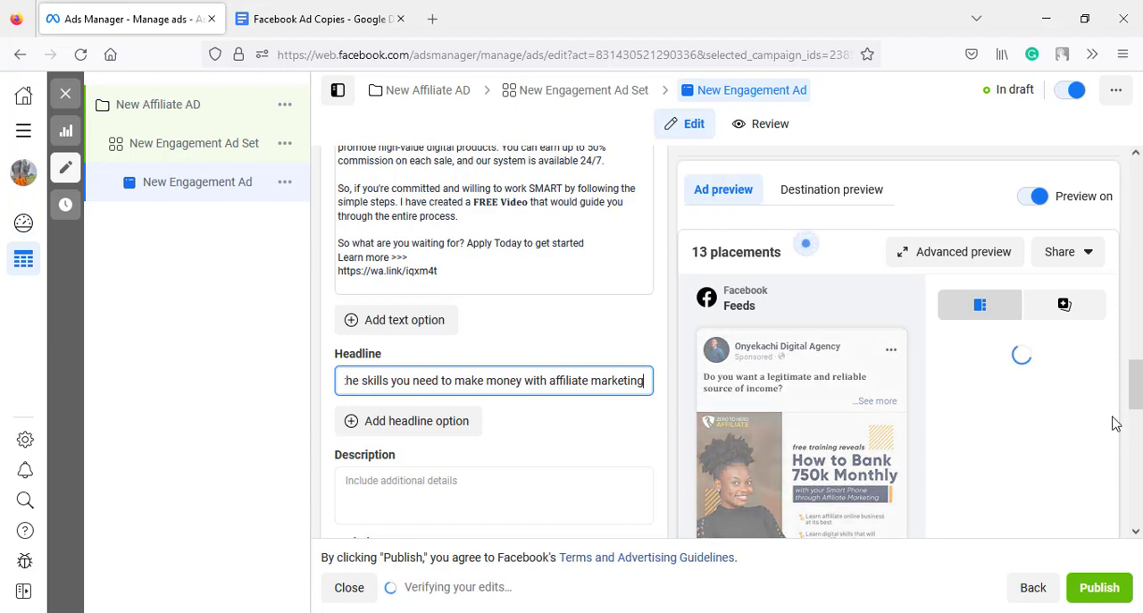
# - Check the available call to action options and keep Send WhatsApp message
pyautogui.scroll(-2, 1134, 415)
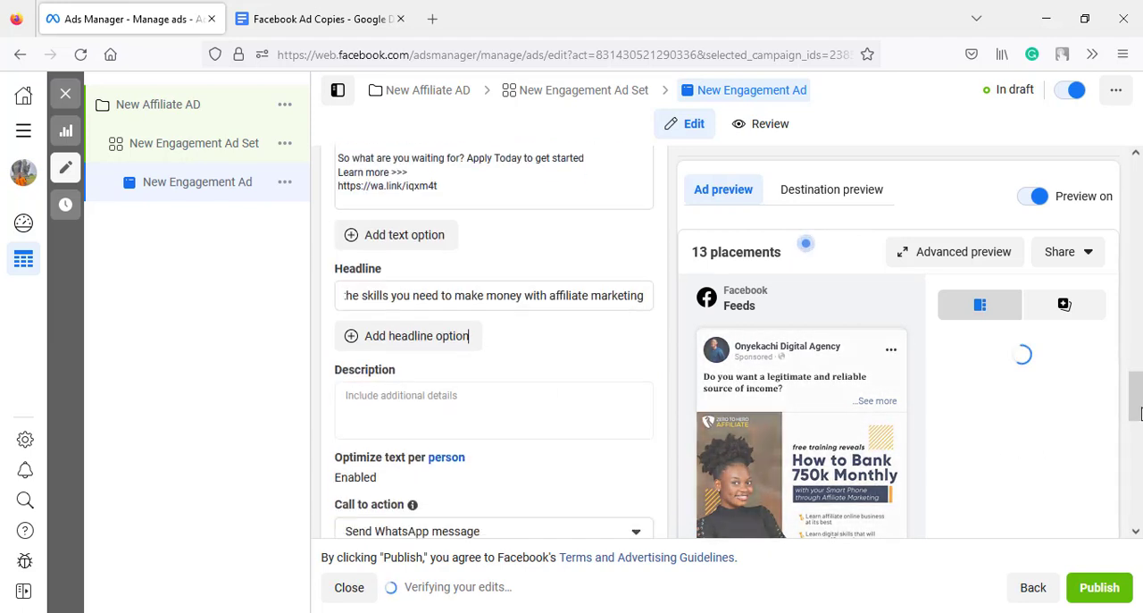
pyautogui.scroll(-4, 1136, 415)
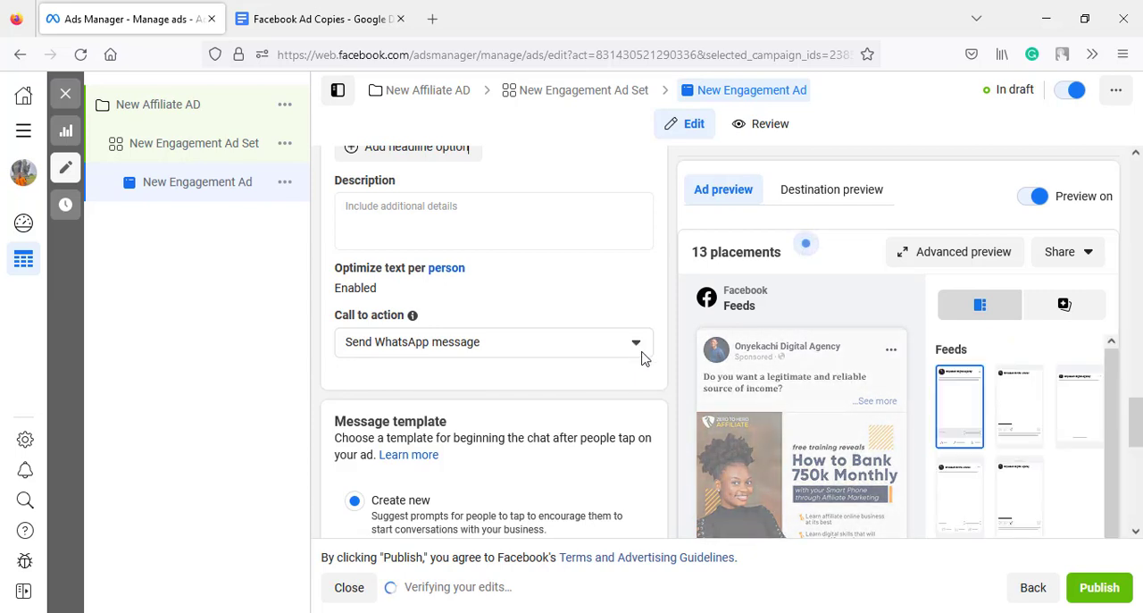
pyautogui.click(640, 348)
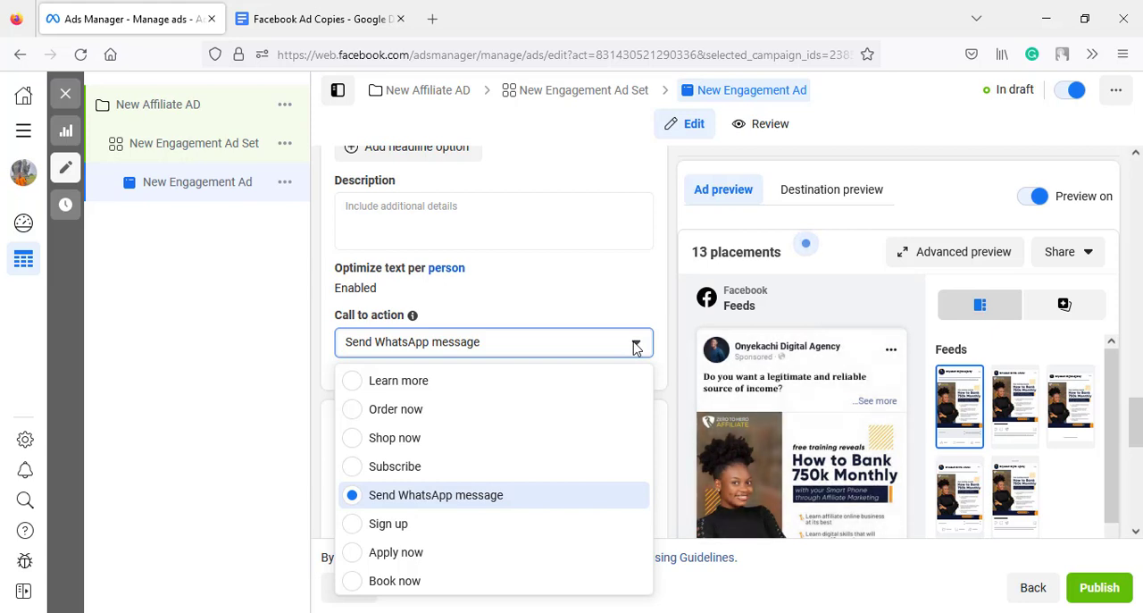
pyautogui.click(635, 348)
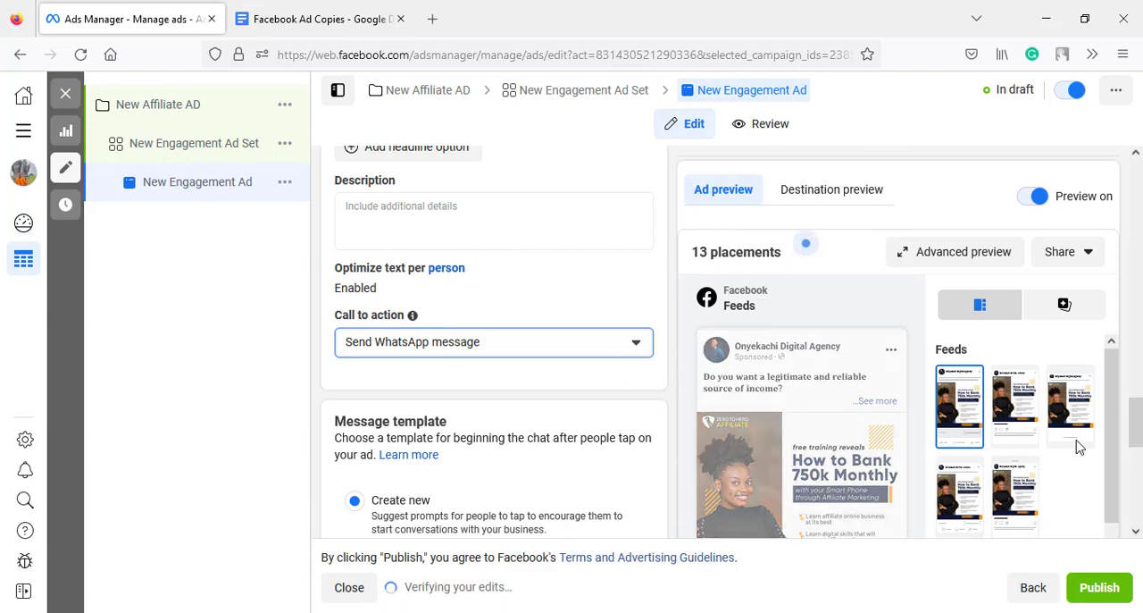
# - Examine the ad preview across its placements, along with the message template and tracking sections
pyautogui.scroll(-2, 1135, 447)
pyautogui.scroll(-5, 1134, 471)
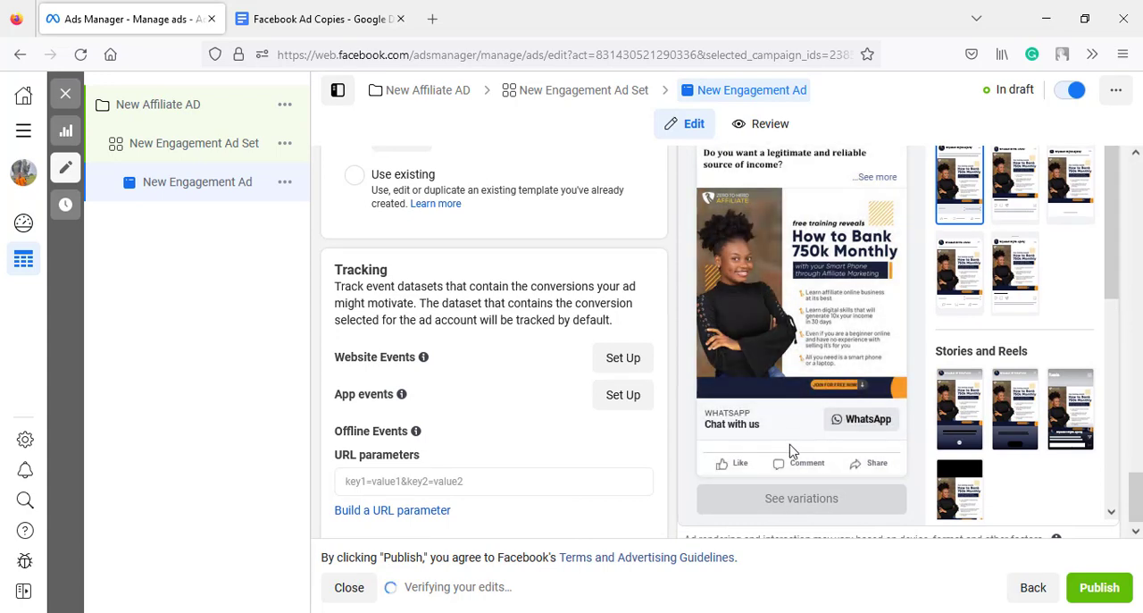
pyautogui.scroll(5, 791, 451)
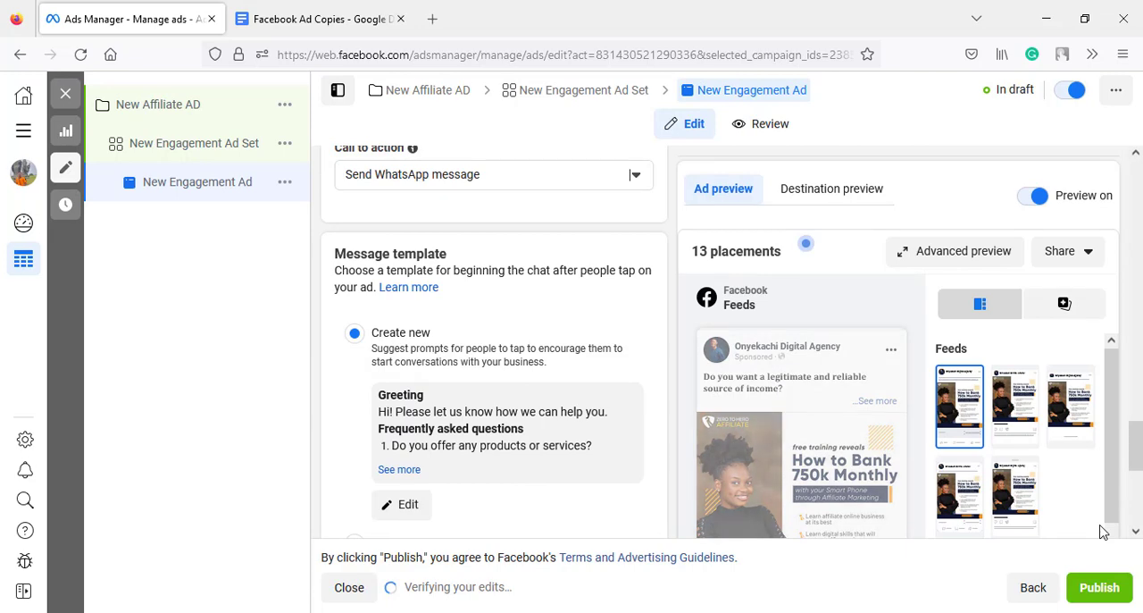
pyautogui.scroll(-4, 1003, 455)
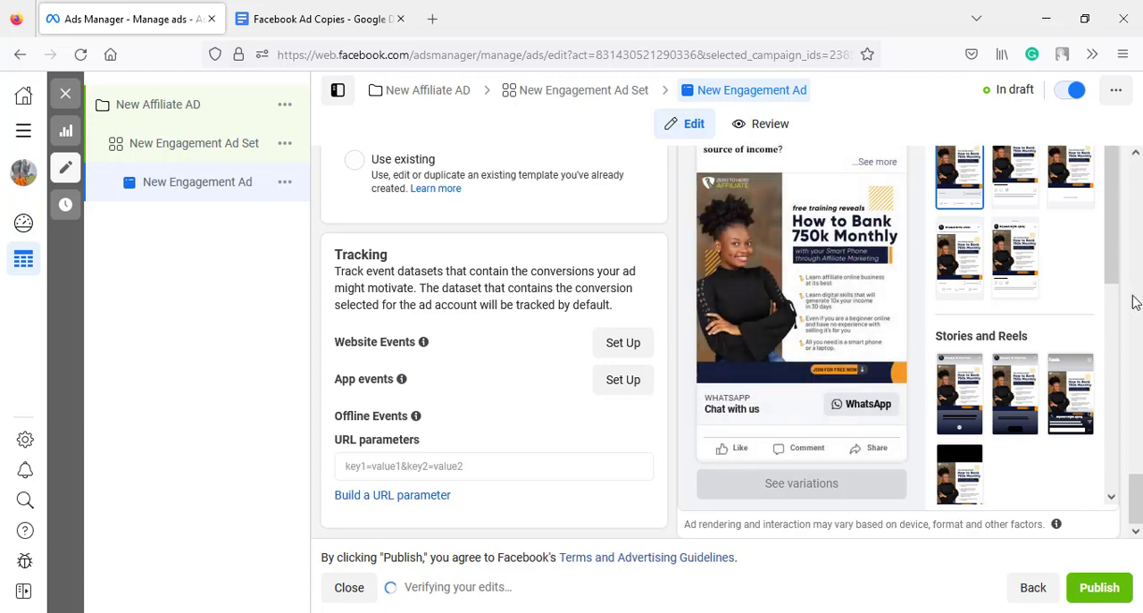
pyautogui.scroll(-5, 1114, 286)
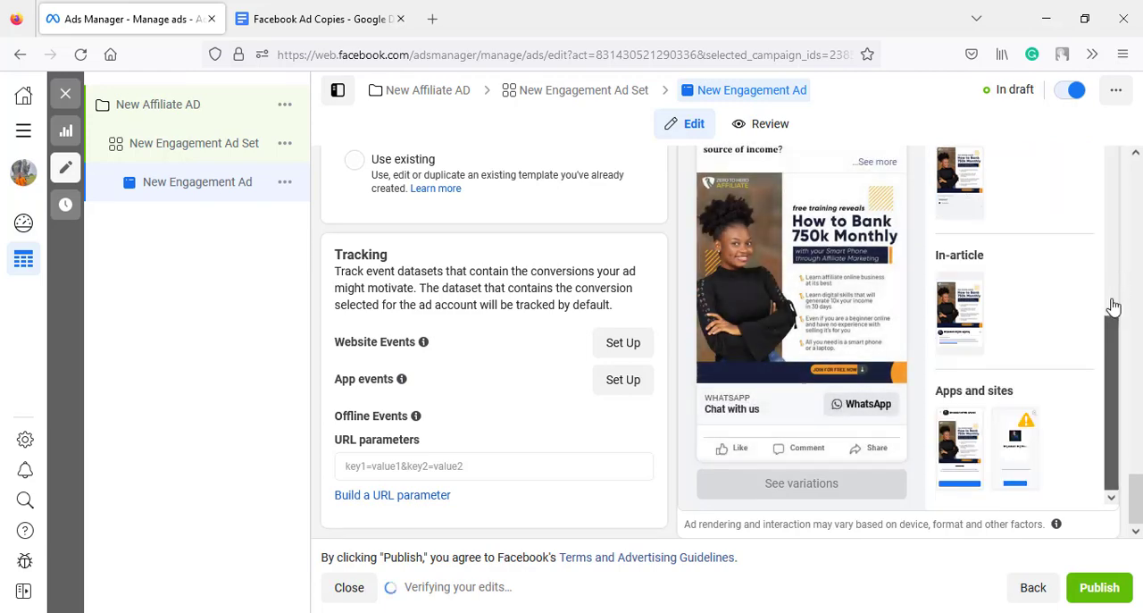
pyautogui.scroll(3, 558, 440)
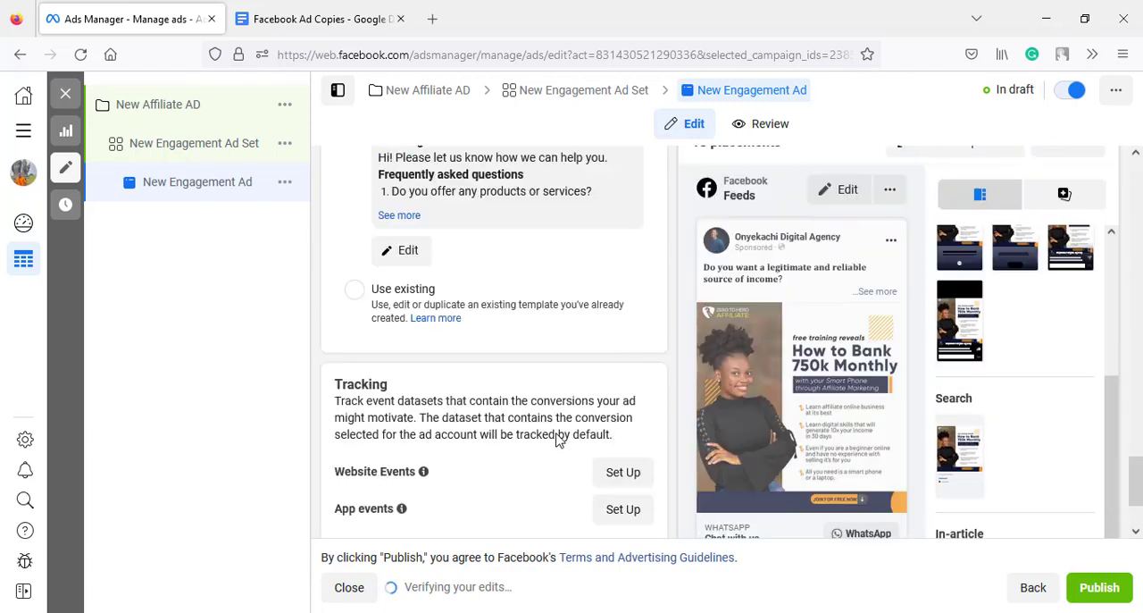
pyautogui.scroll(5, 557, 439)
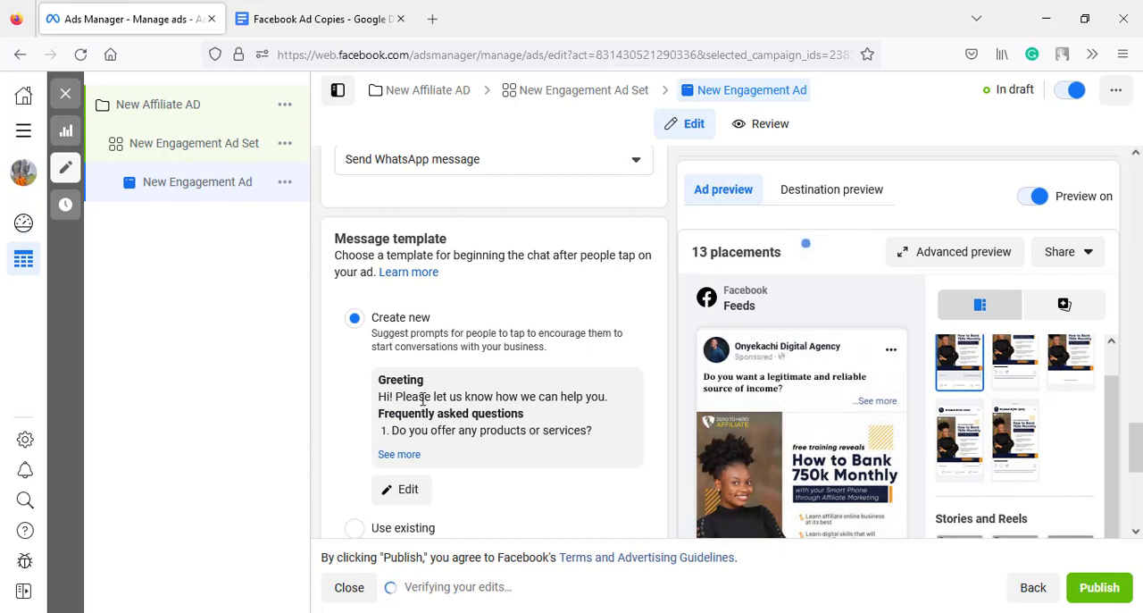
# - Open the new message template for editing and look through its greeting, suggested questions and save options
pyautogui.click(409, 495)
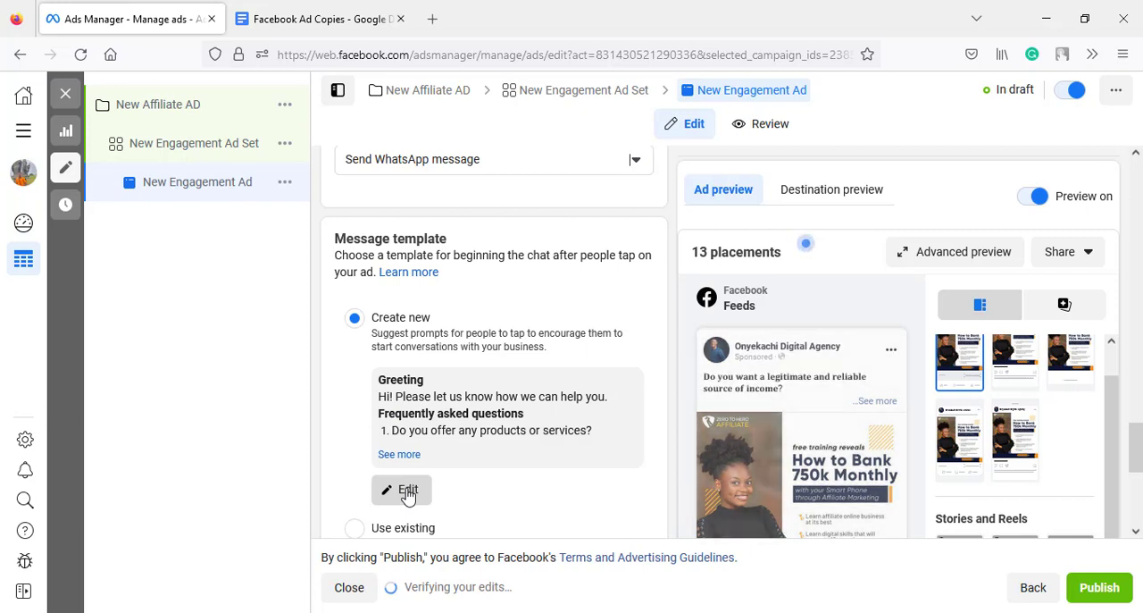
pyautogui.click(408, 491)
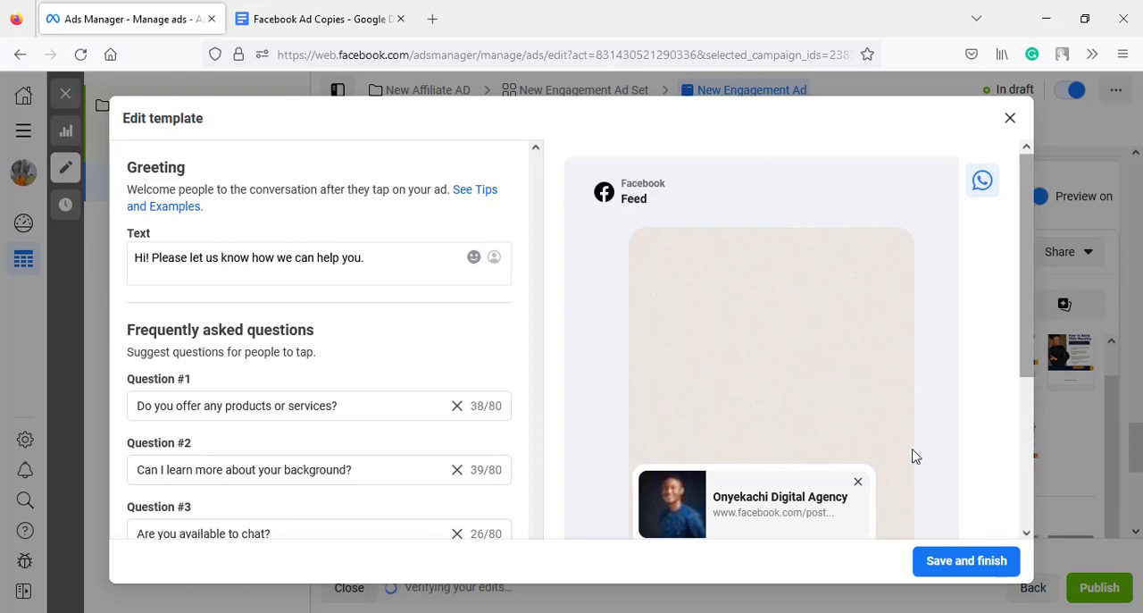
pyautogui.scroll(-3, 913, 457)
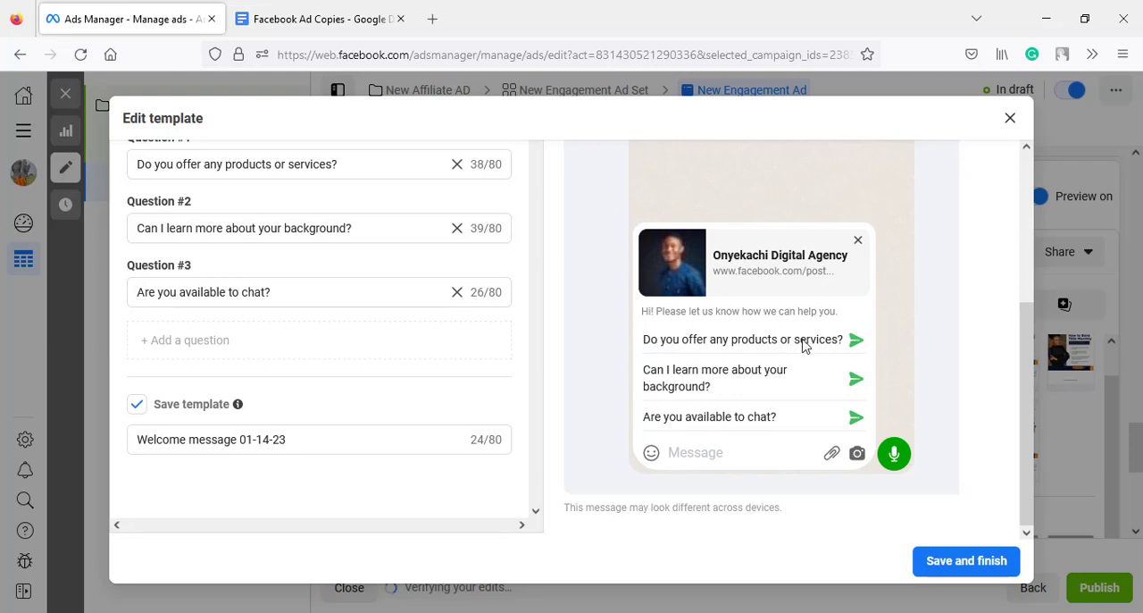
# - Replace the template's greeting with the whole greeting paragraph under Messaging Template, copied from the Facebook Ad Copies document in Google Docs
pyautogui.click(346, 13)
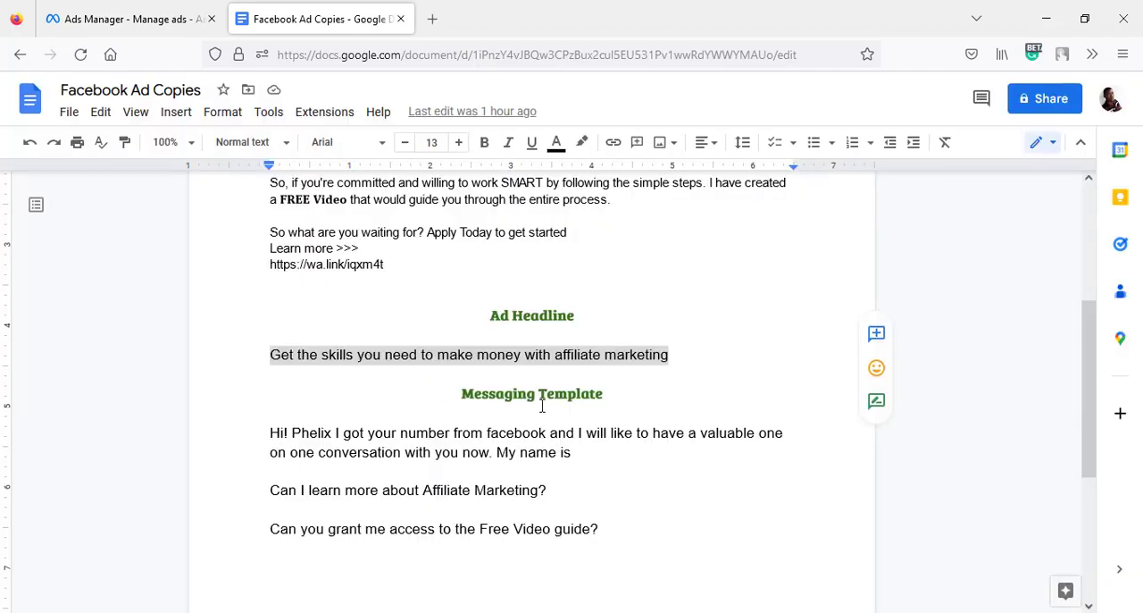
pyautogui.click(437, 436)
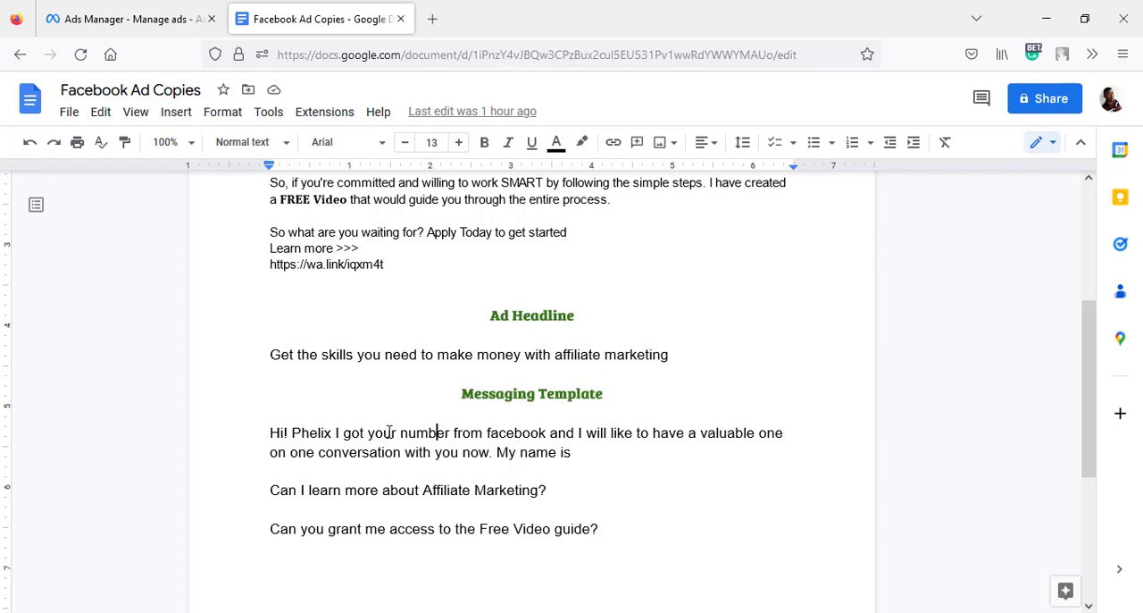
pyautogui.moveTo(293, 424); pyautogui.dragTo(274, 431)
pyautogui.hotkey('ctrl', 'c')
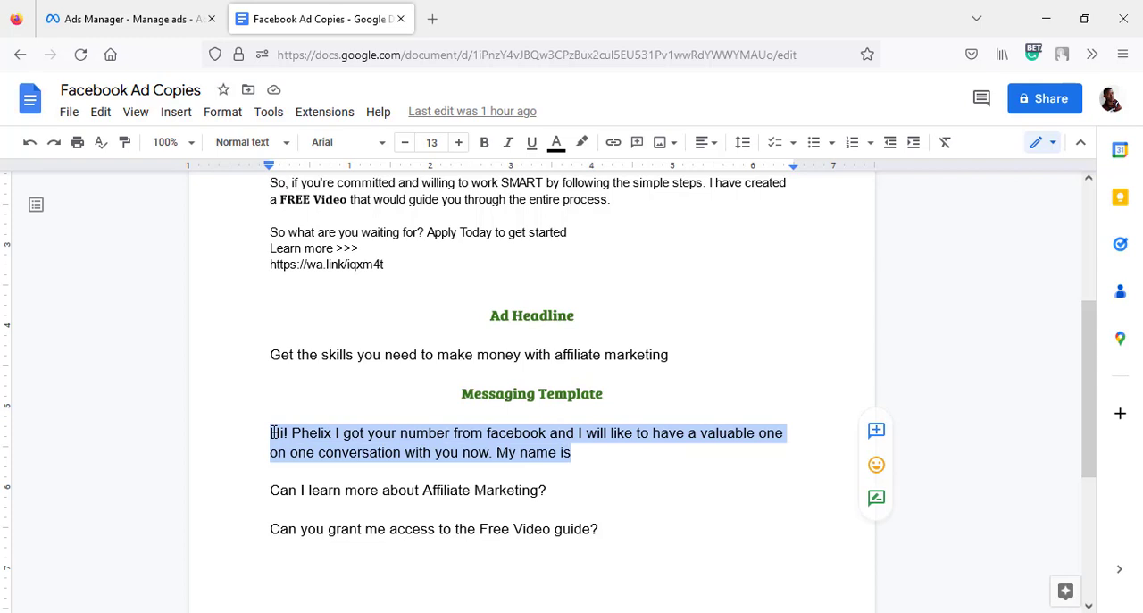
pyautogui.click(93, 11)
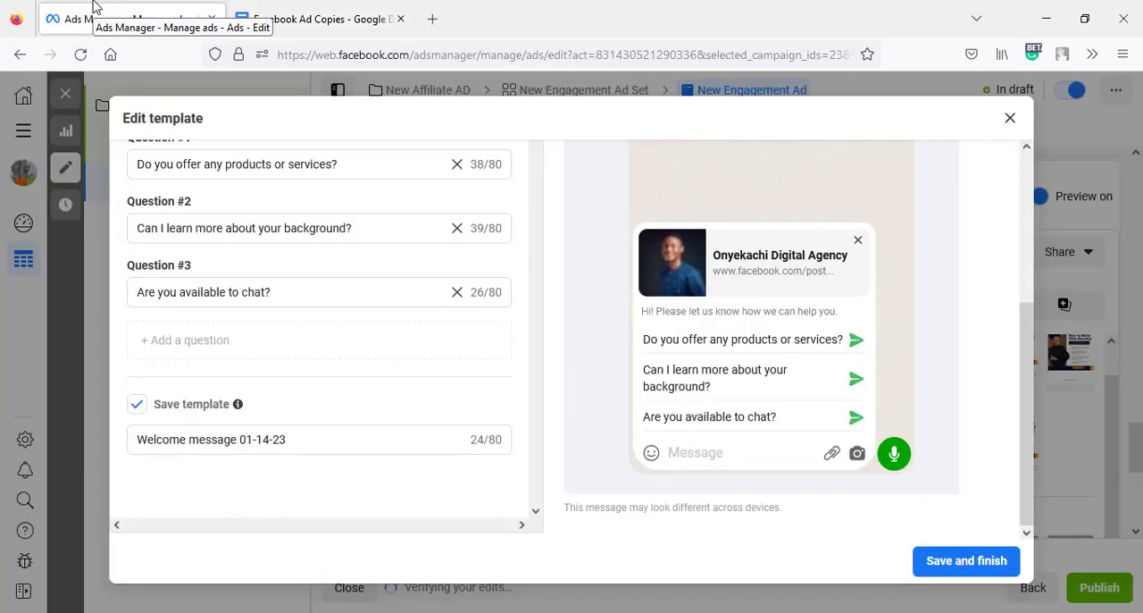
pyautogui.scroll(3, 286, 250)
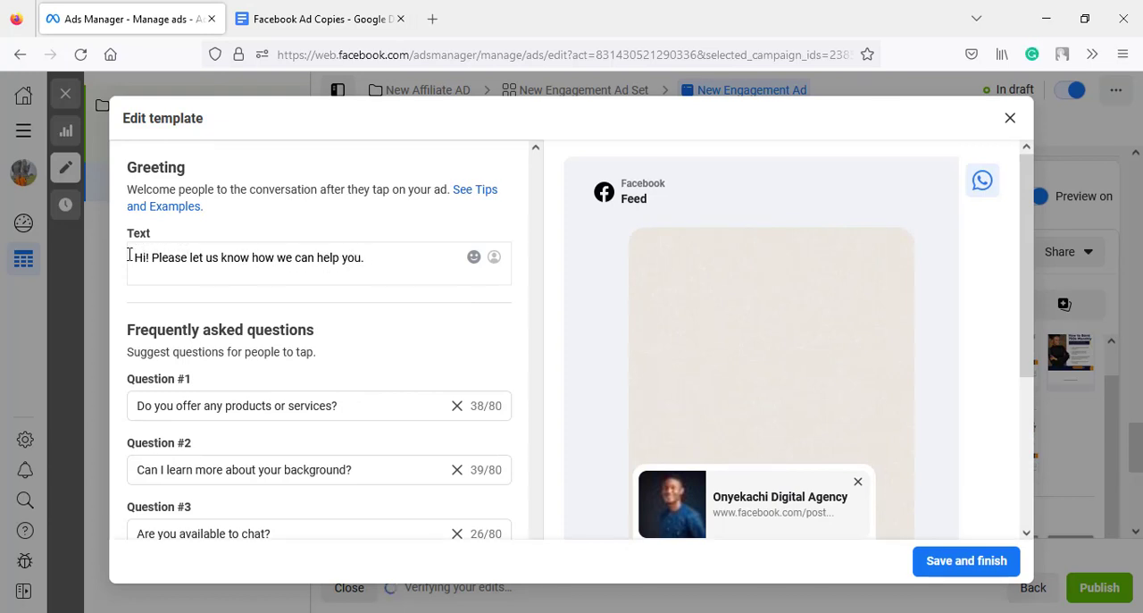
pyautogui.click(129, 254)
pyautogui.hotkey('ctrl', 'a')
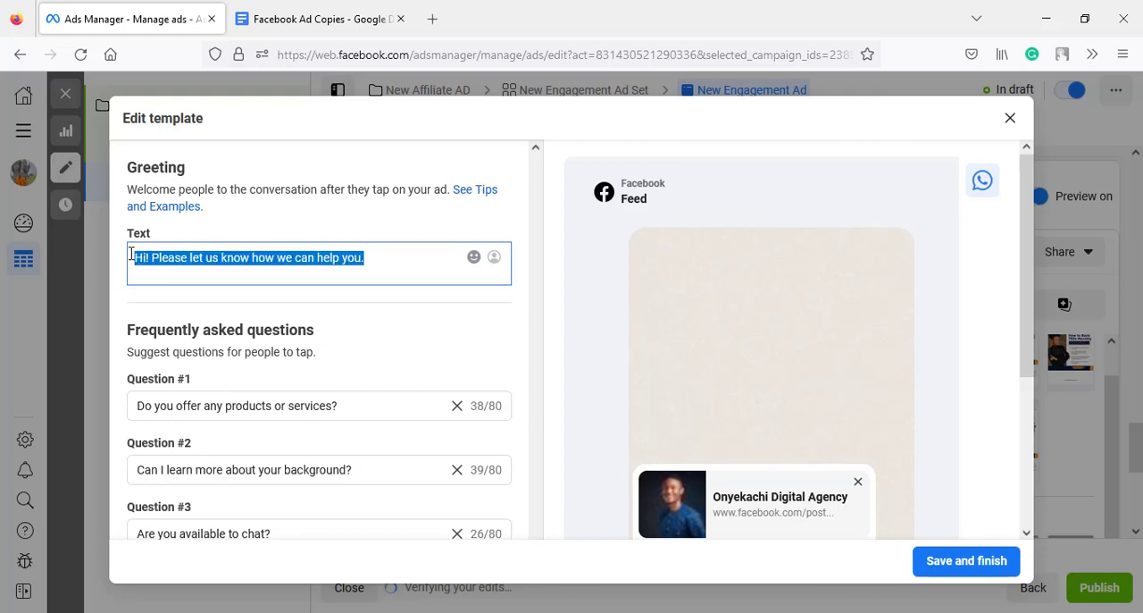
pyautogui.press('BackSpace')
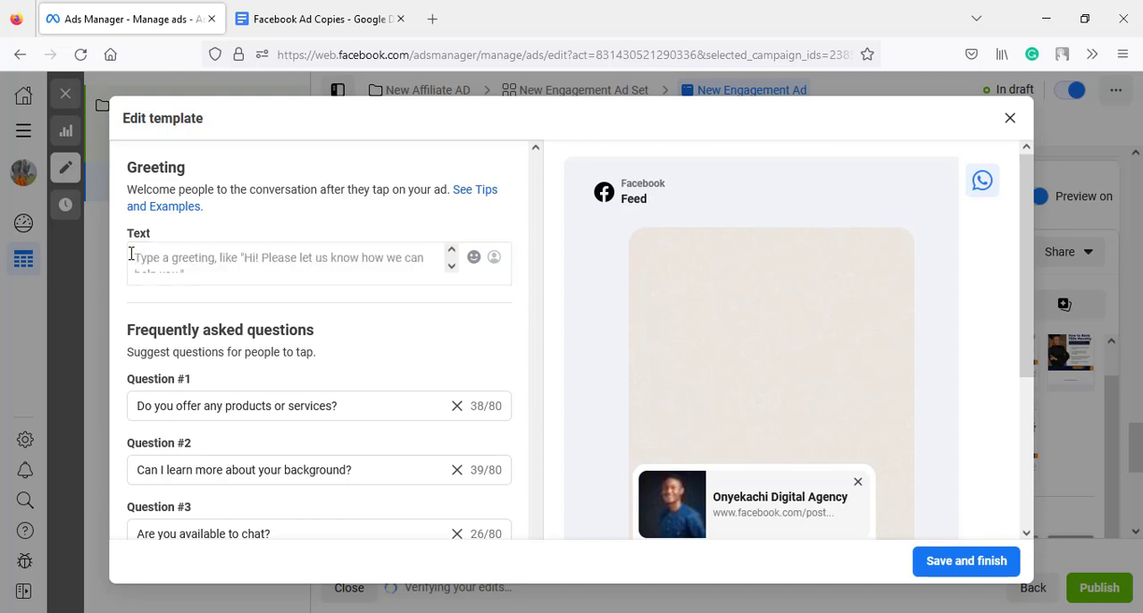
pyautogui.click(131, 253)
pyautogui.hotkey('ctrl', 'v')
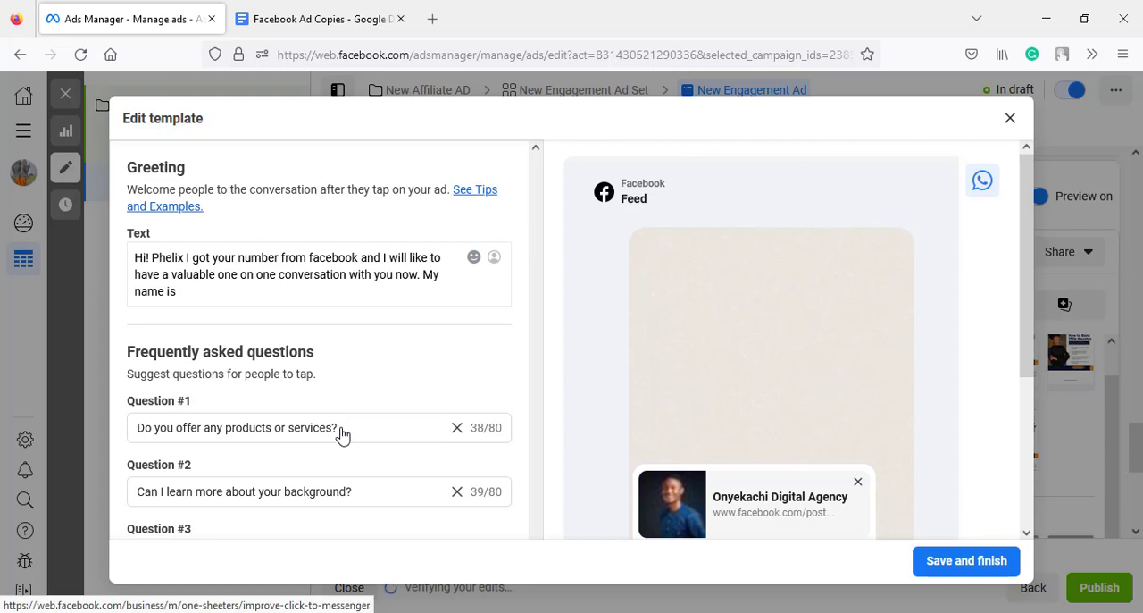
# - Replace Question #1 with "Can I learn more about Affiliate Marketing?" from the Messaging Template section of the Facebook Ad Copies document
pyautogui.moveTo(342, 427); pyautogui.dragTo(116, 423)
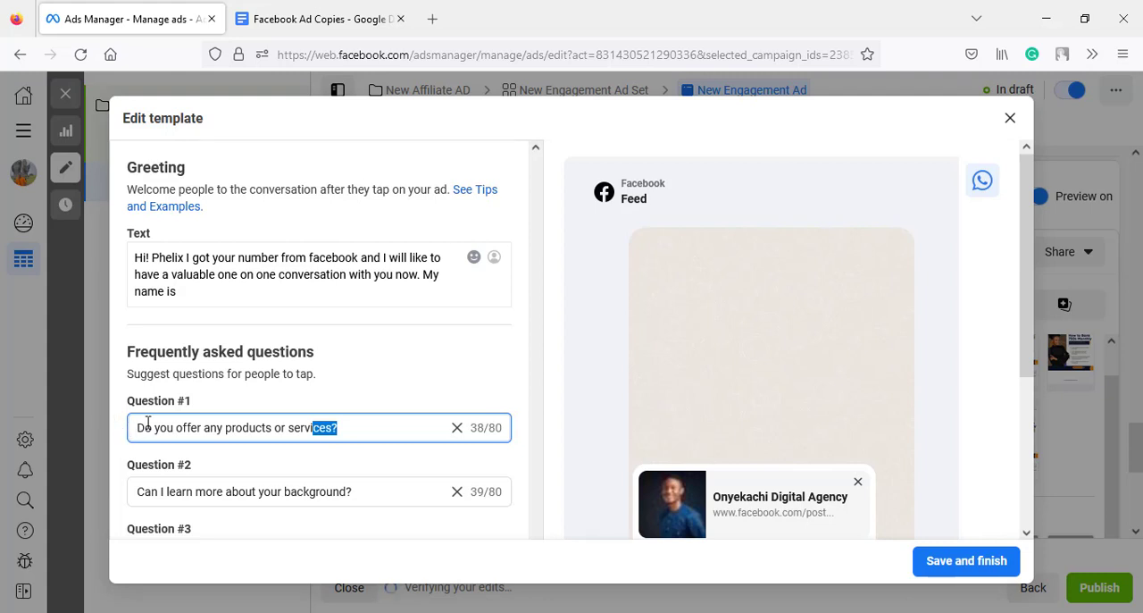
pyautogui.keyDown('shift'); pyautogui.click(148, 427); pyautogui.keyUp('shift')
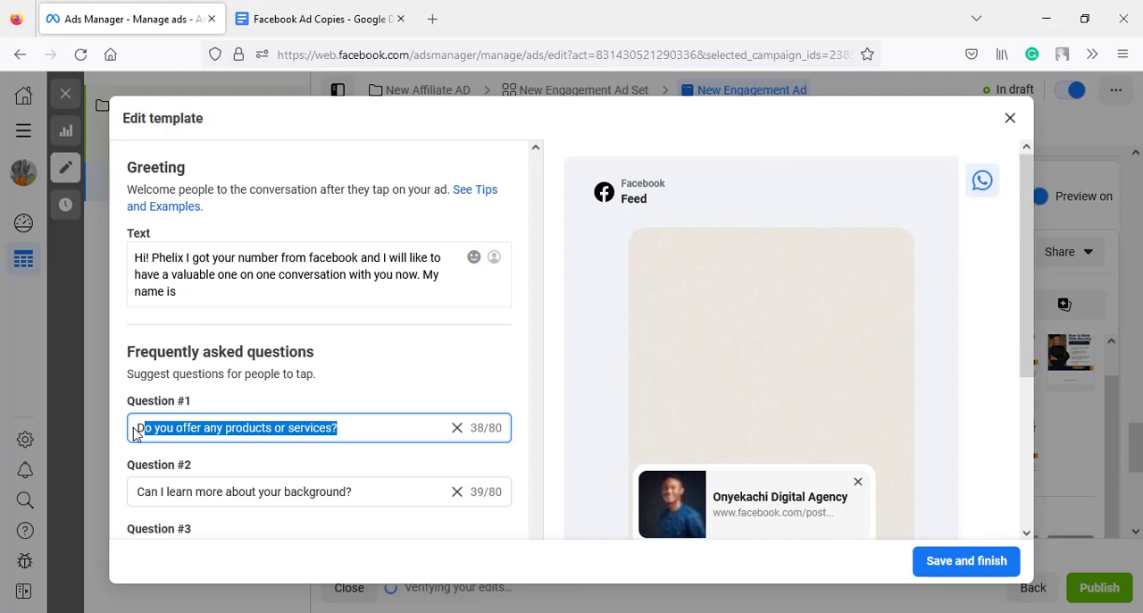
pyautogui.press('BackSpace')
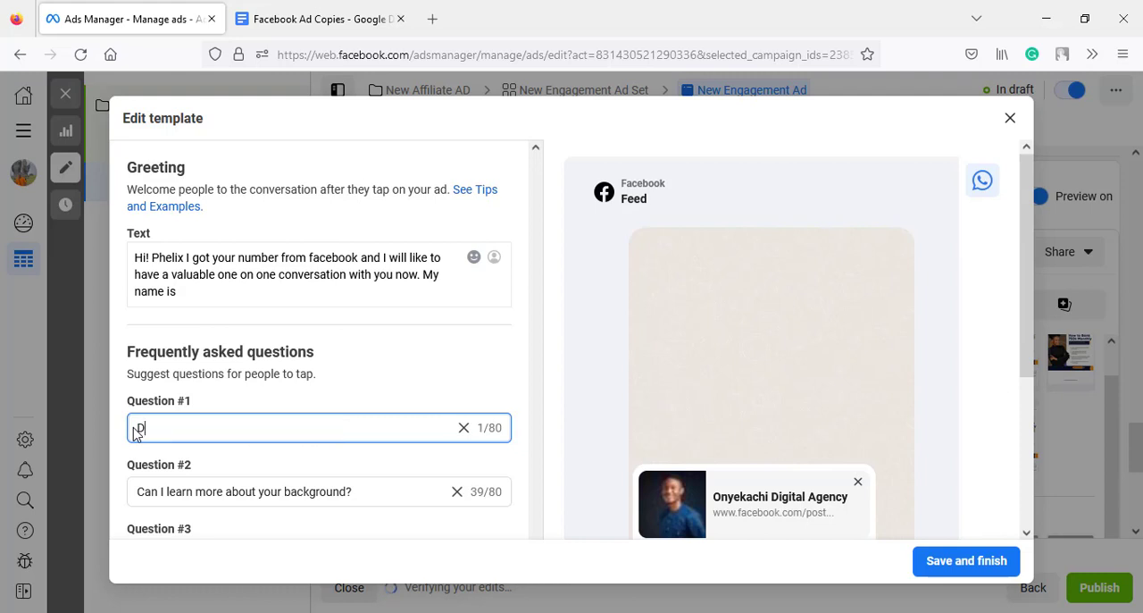
pyautogui.press('BackSpace')
pyautogui.click(284, 21)
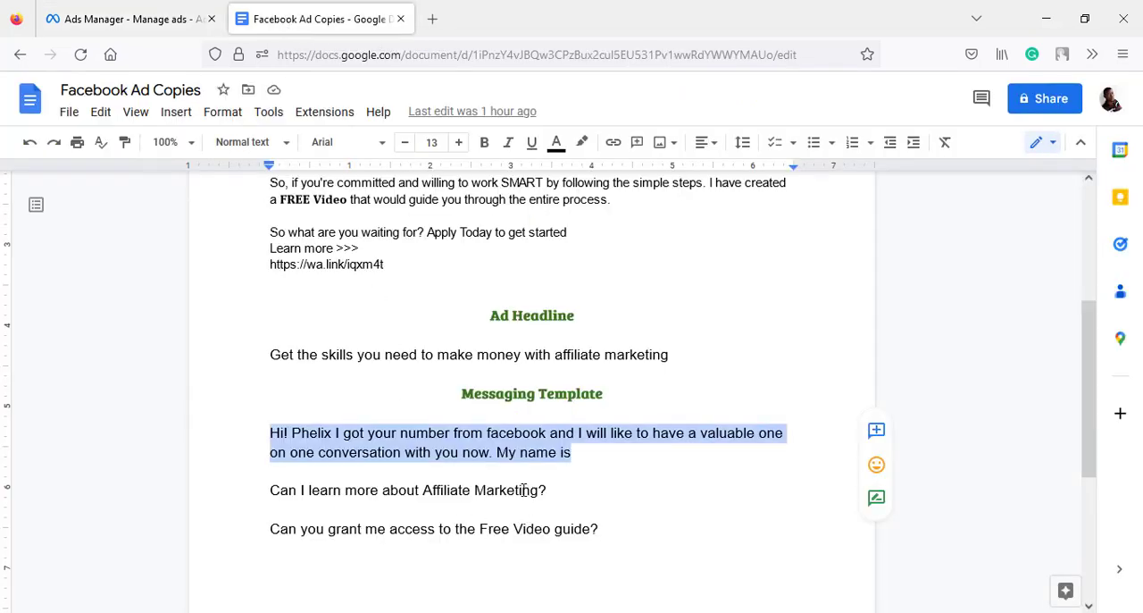
pyautogui.moveTo(539, 489); pyautogui.dragTo(261, 489)
pyautogui.hotkey('ctrl', 'c')
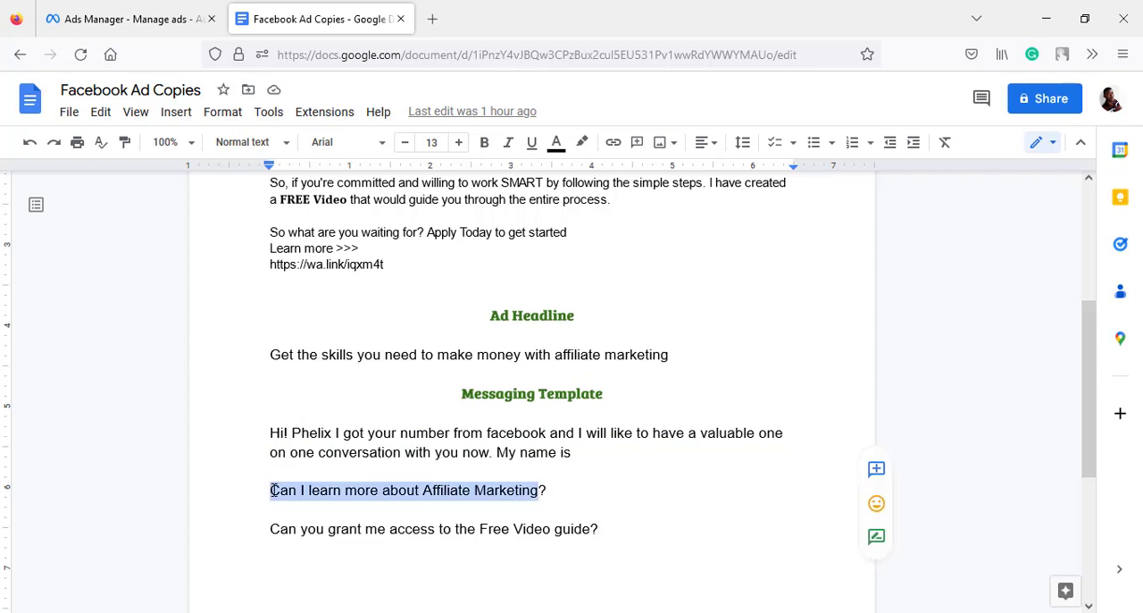
pyautogui.click(100, 10)
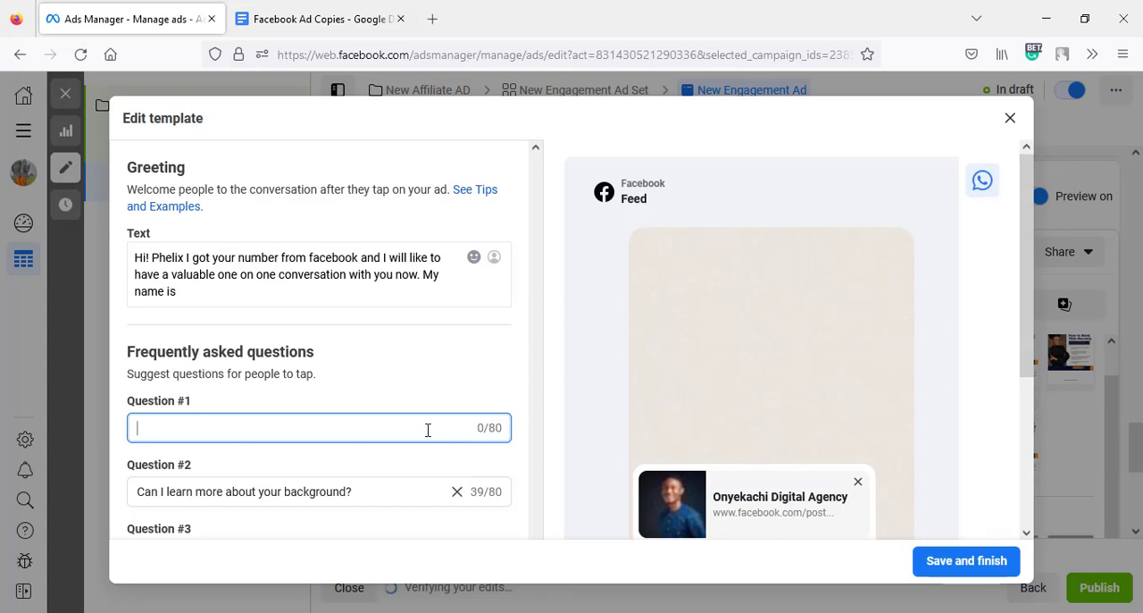
pyautogui.hotkey('ctrl', 'v')
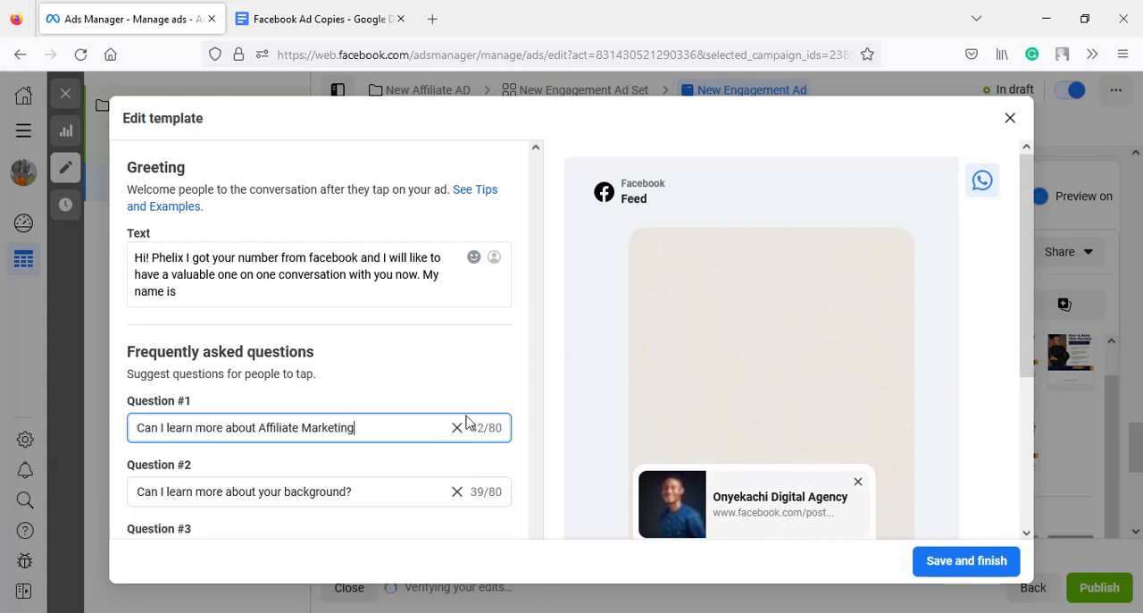
pyautogui.scroll(-3, 468, 422)
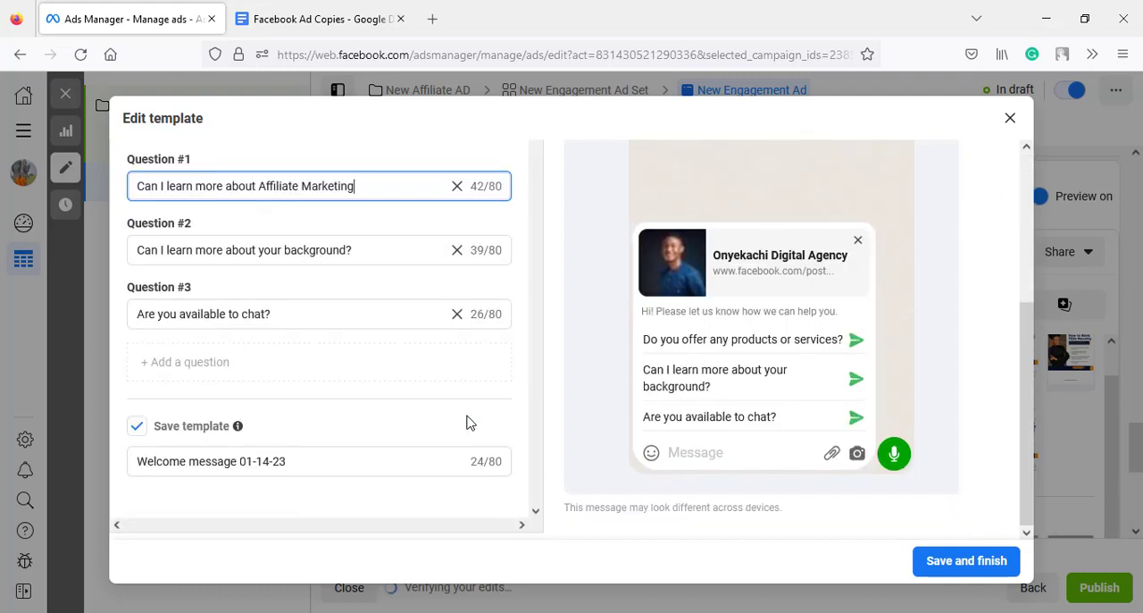
pyautogui.click(471, 422)
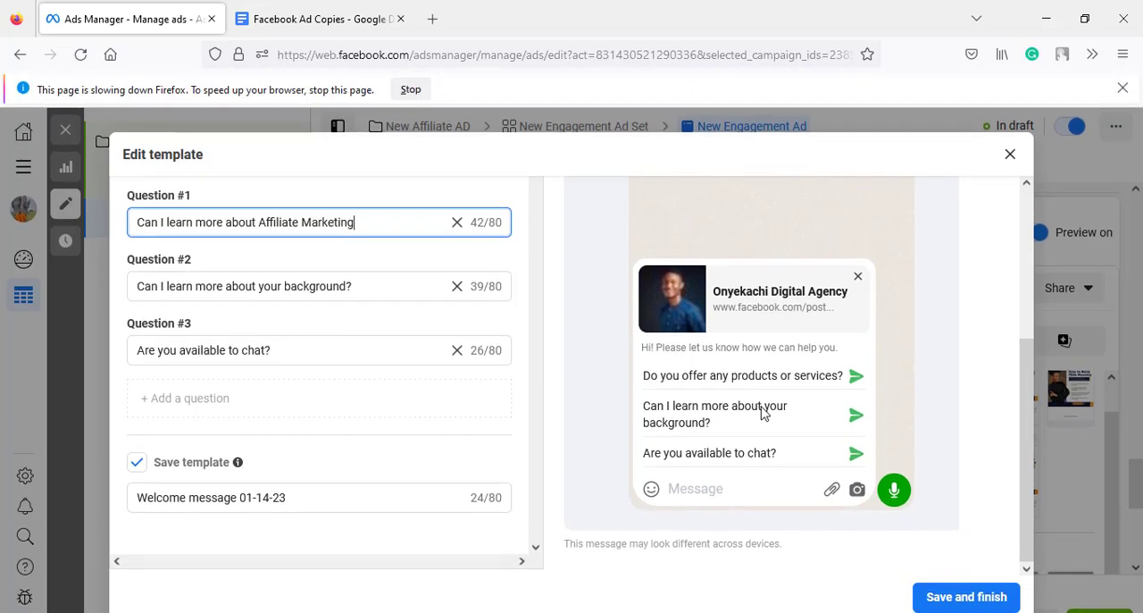
pyautogui.write('?')
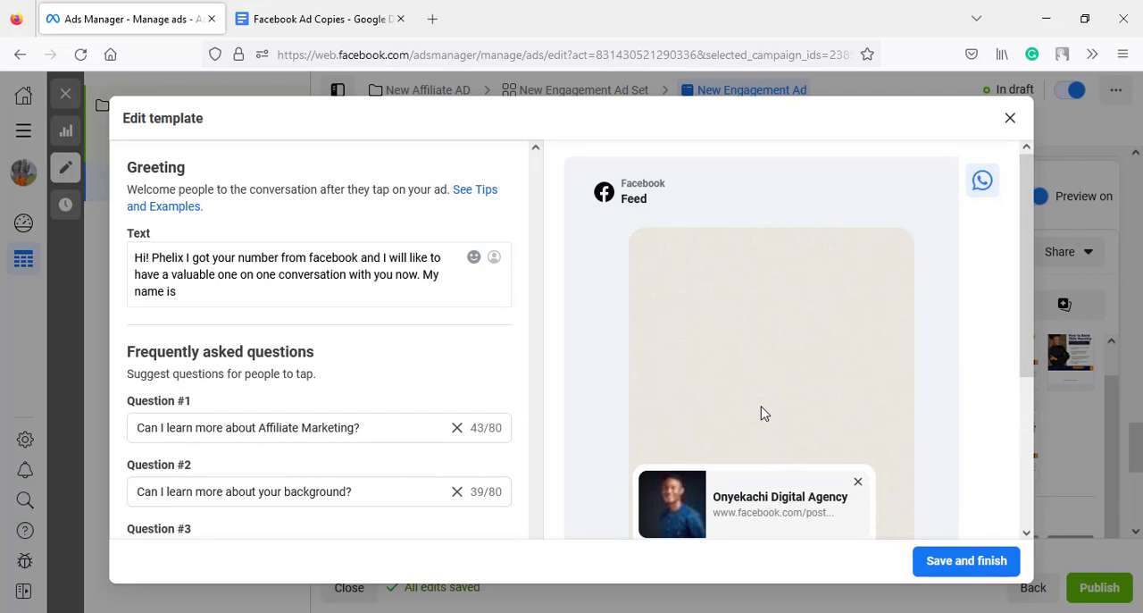
# - Save the edited message template and look over the ad's tracking section and placement previews
pyautogui.click(942, 569)
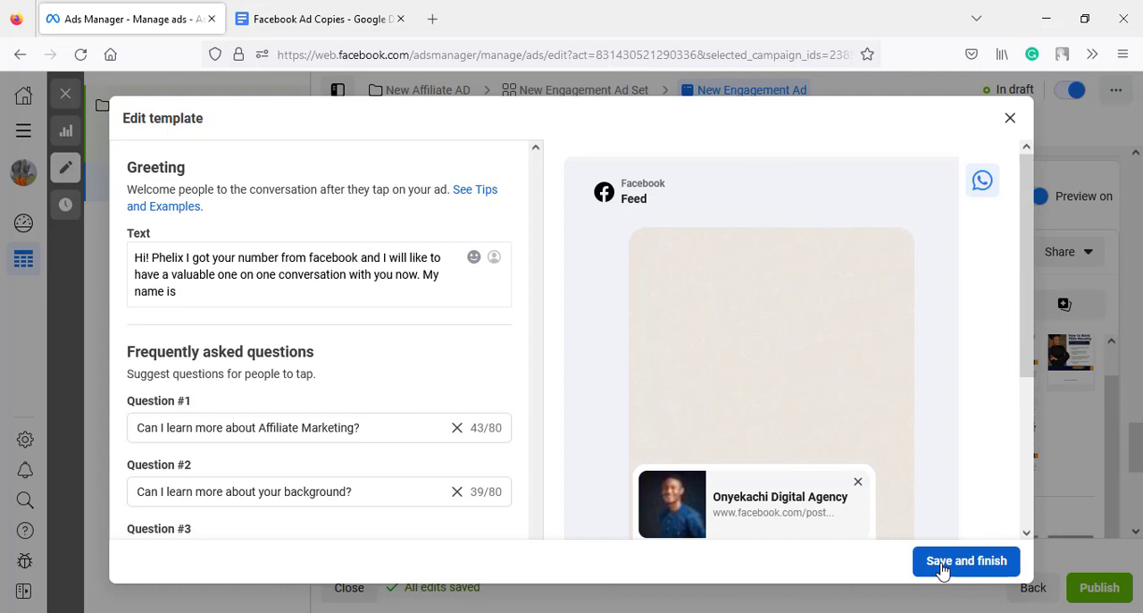
pyautogui.click(966, 561)
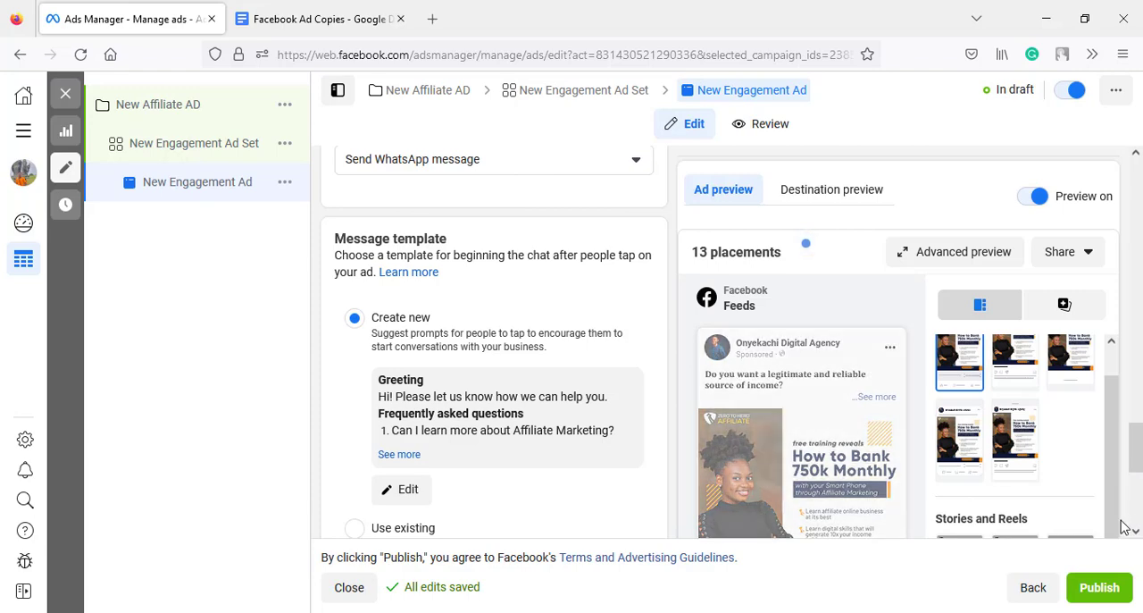
pyautogui.scroll(-4, 1033, 505)
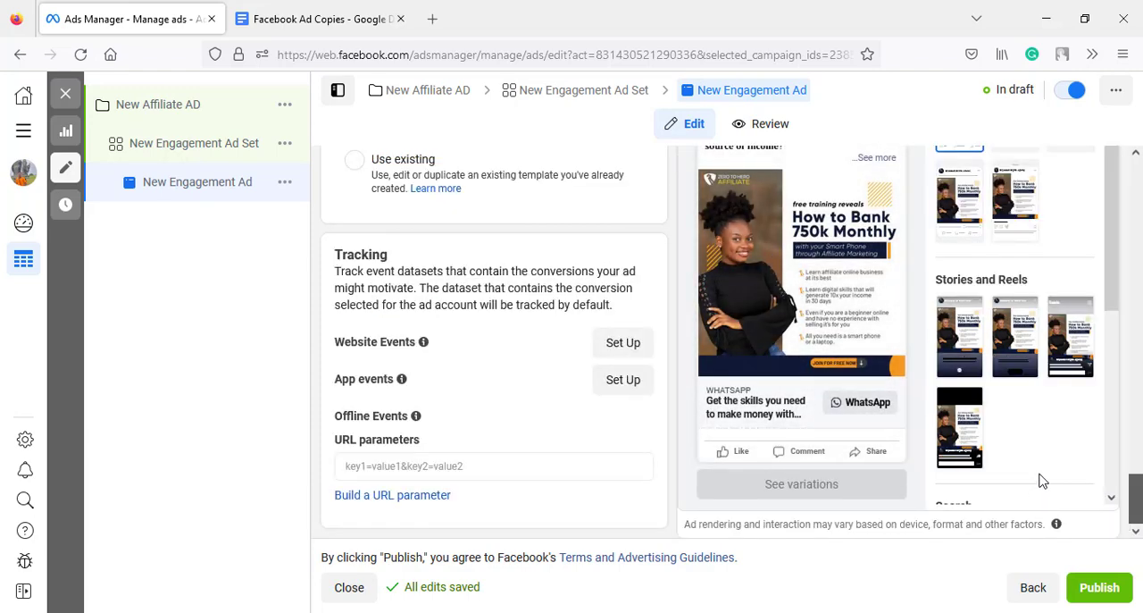
pyautogui.scroll(-3, 1039, 481)
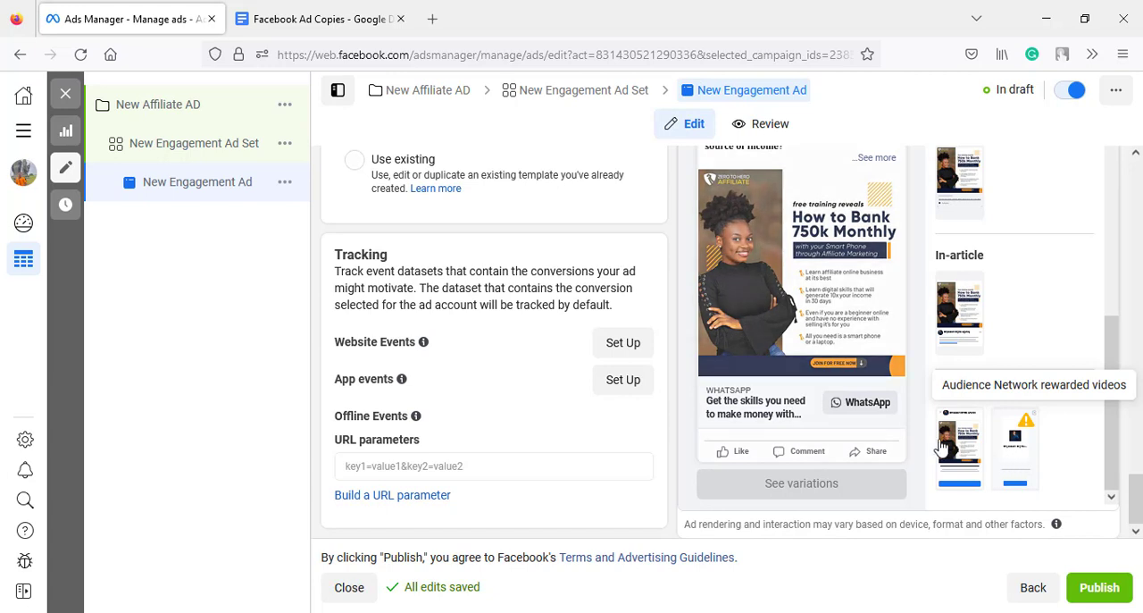
# - Return to the New Engagement Ad Set and switch its placements to Manual placements
pyautogui.click(591, 101)
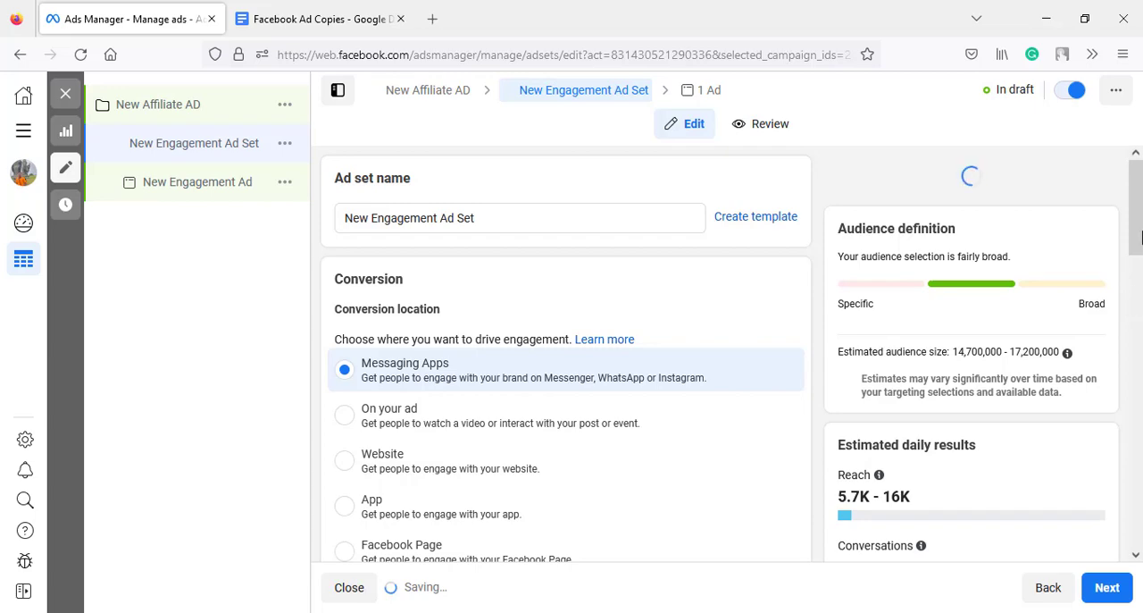
pyautogui.scroll(-10, 1137, 544)
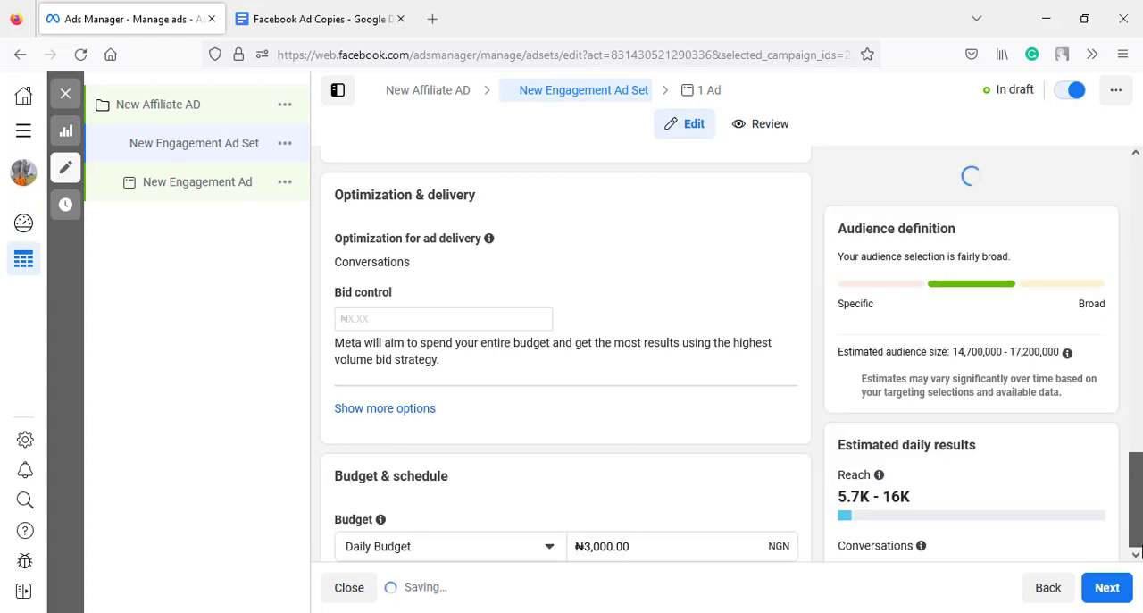
pyautogui.scroll(-5, 1137, 536)
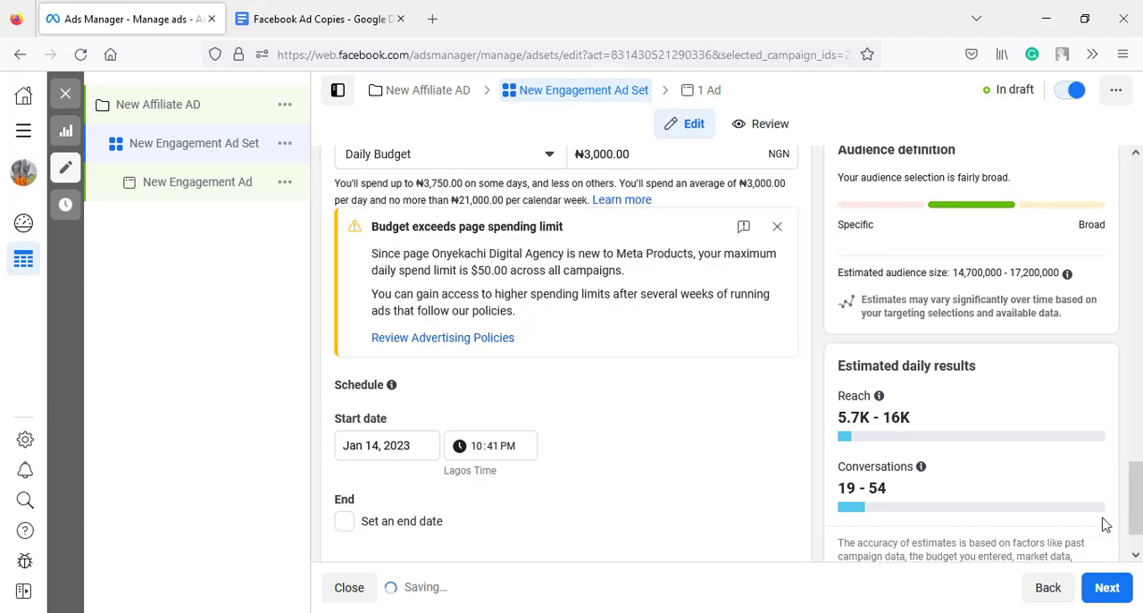
pyautogui.scroll(-1, 997, 434)
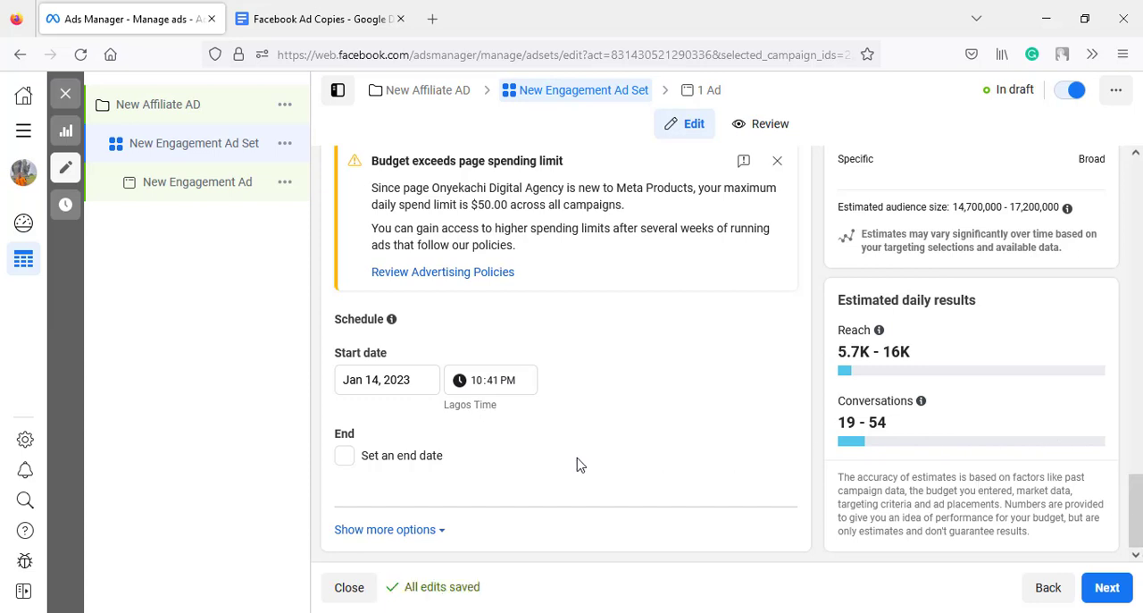
pyautogui.scroll(2, 581, 465)
pyautogui.scroll(4, 581, 464)
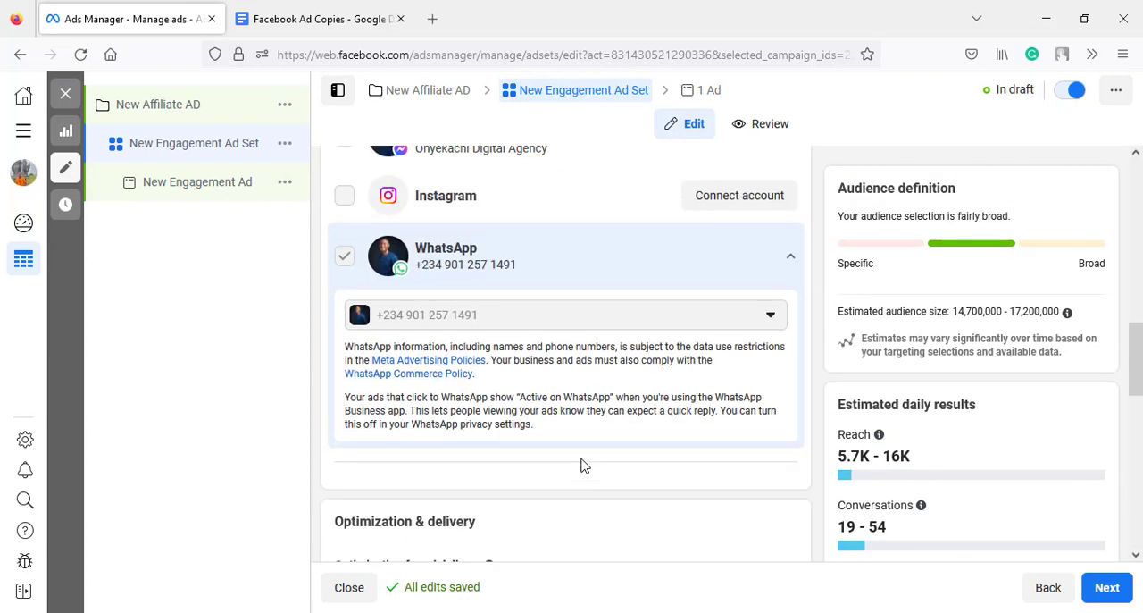
pyautogui.scroll(-5, 581, 465)
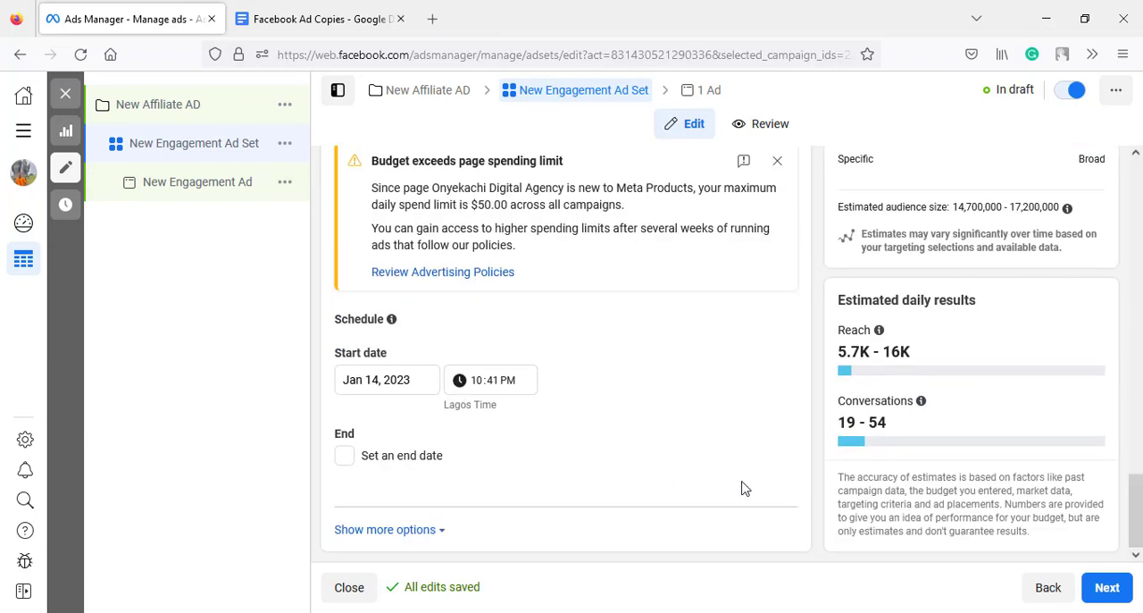
pyautogui.scroll(-5, 947, 515)
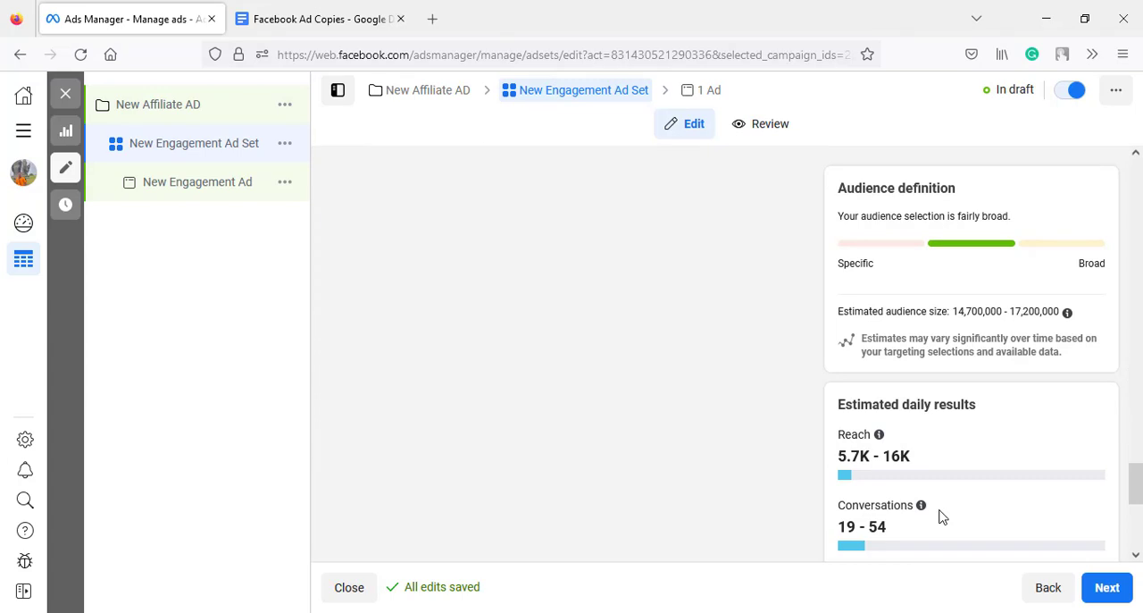
pyautogui.scroll(-5, 939, 516)
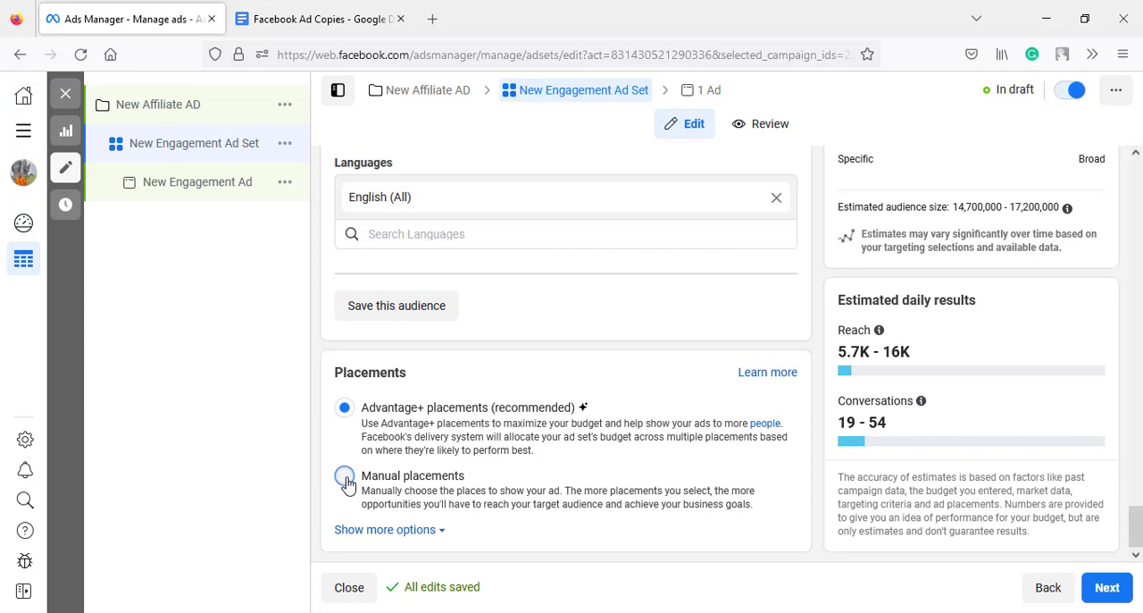
pyautogui.click(345, 476)
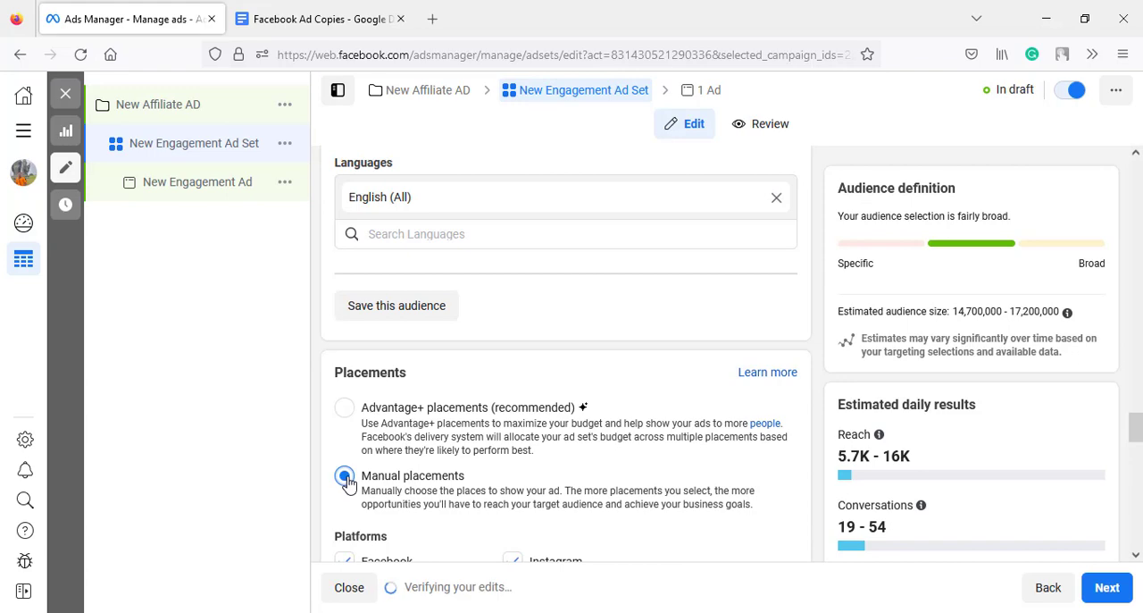
pyautogui.scroll(-5, 389, 492)
pyautogui.scroll(-5, 394, 484)
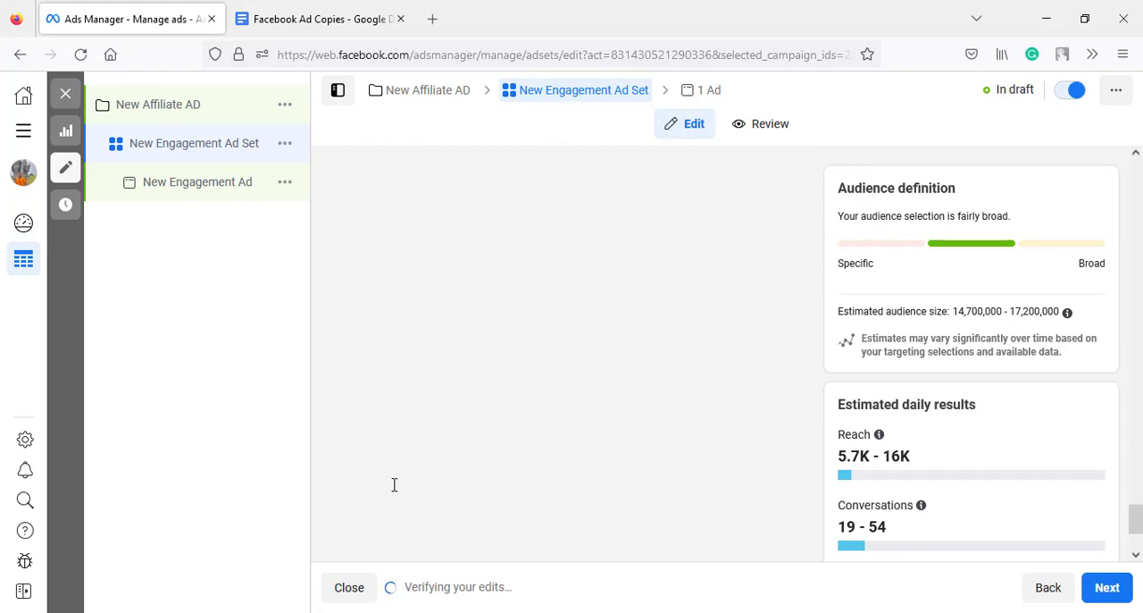
# - Exclude Audience Network rewarded videos from the ad set's manual placements under Apps and sites
pyautogui.scroll(5, 394, 484)
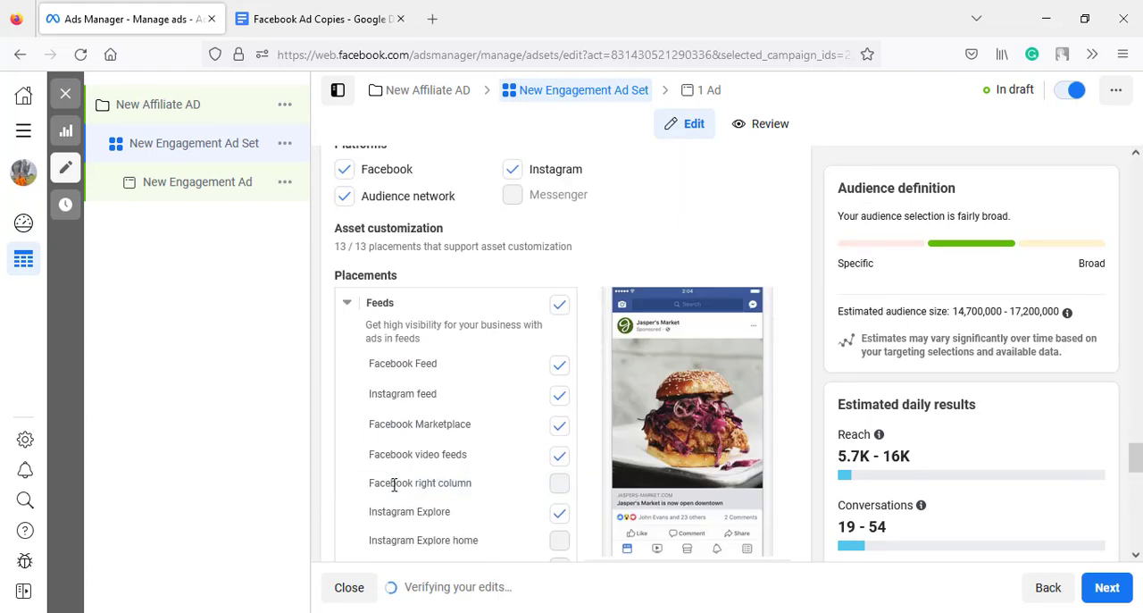
pyautogui.scroll(-5, 394, 484)
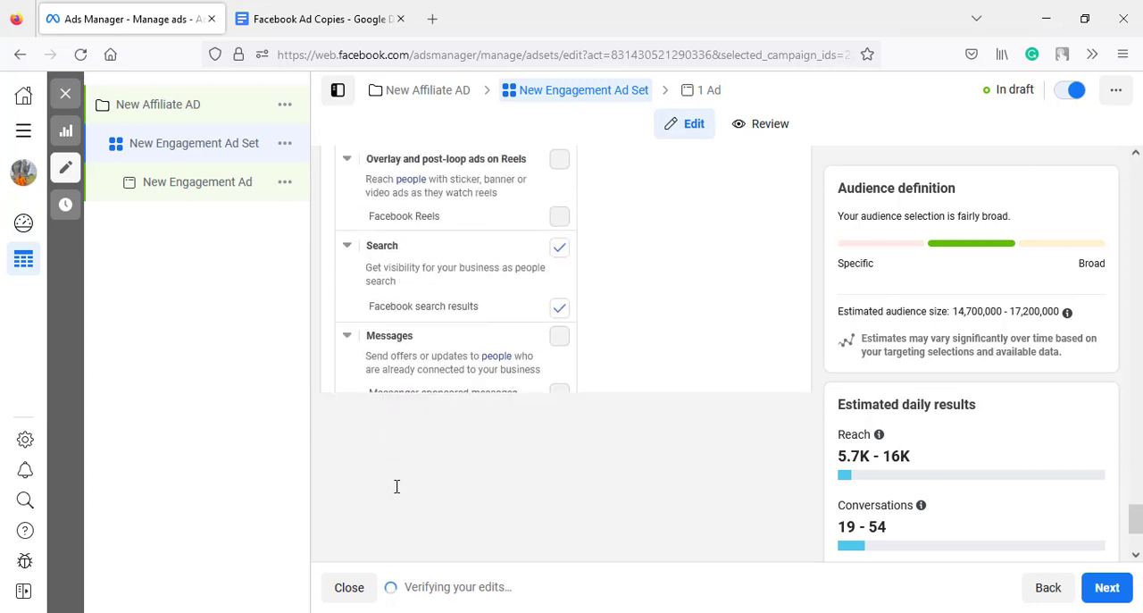
pyautogui.scroll(-2, 397, 486)
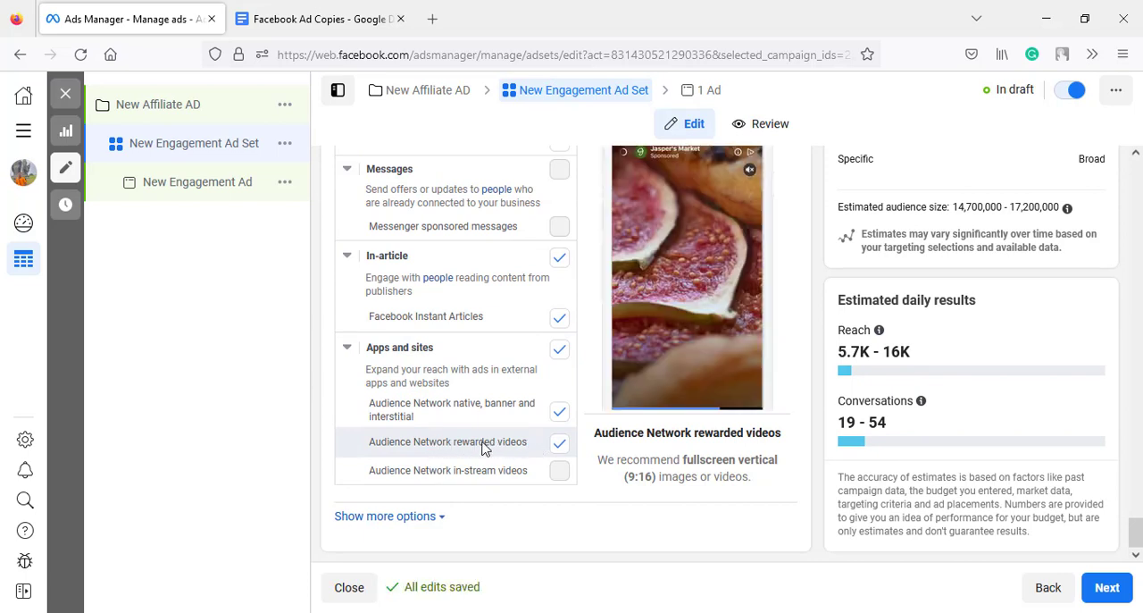
pyautogui.click(559, 445)
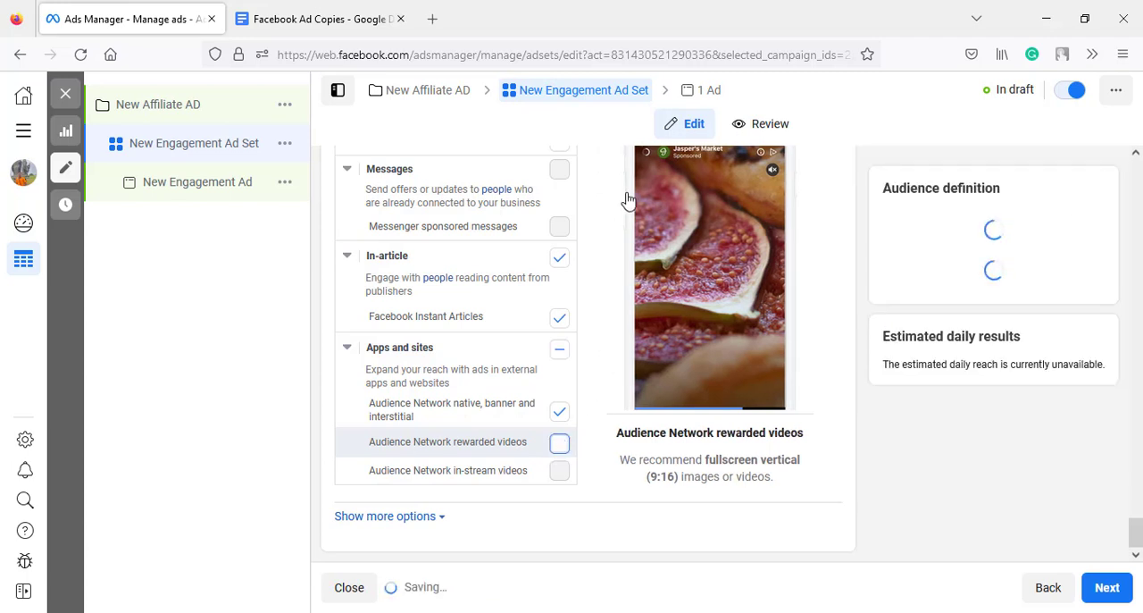
# - Return to the New Engagement Ad and publish it together with its campaign and ad set
pyautogui.click(714, 93)
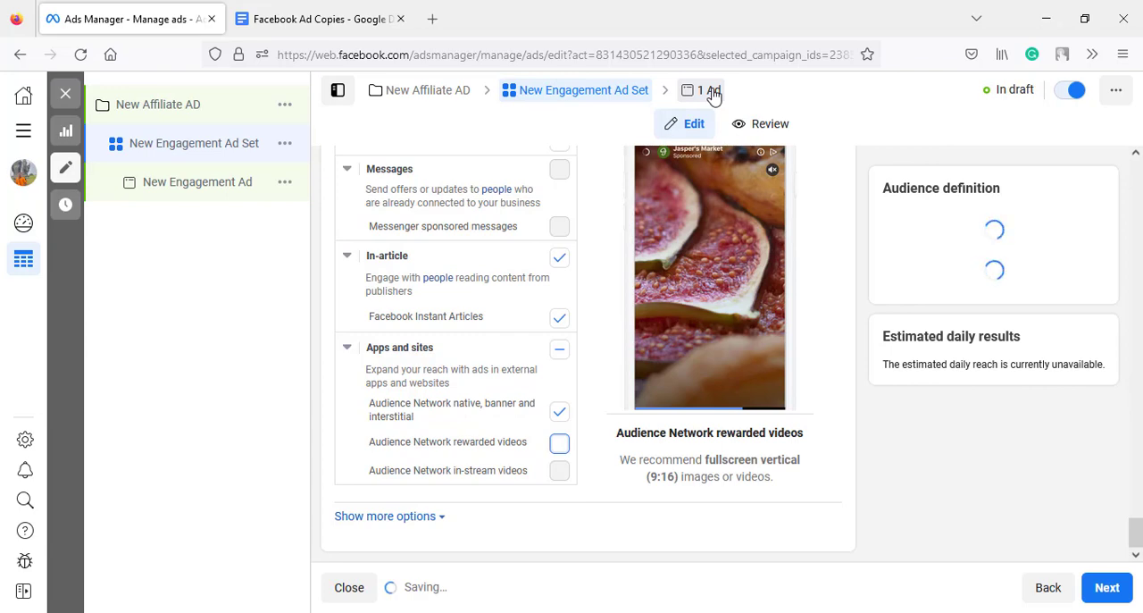
pyautogui.click(712, 91)
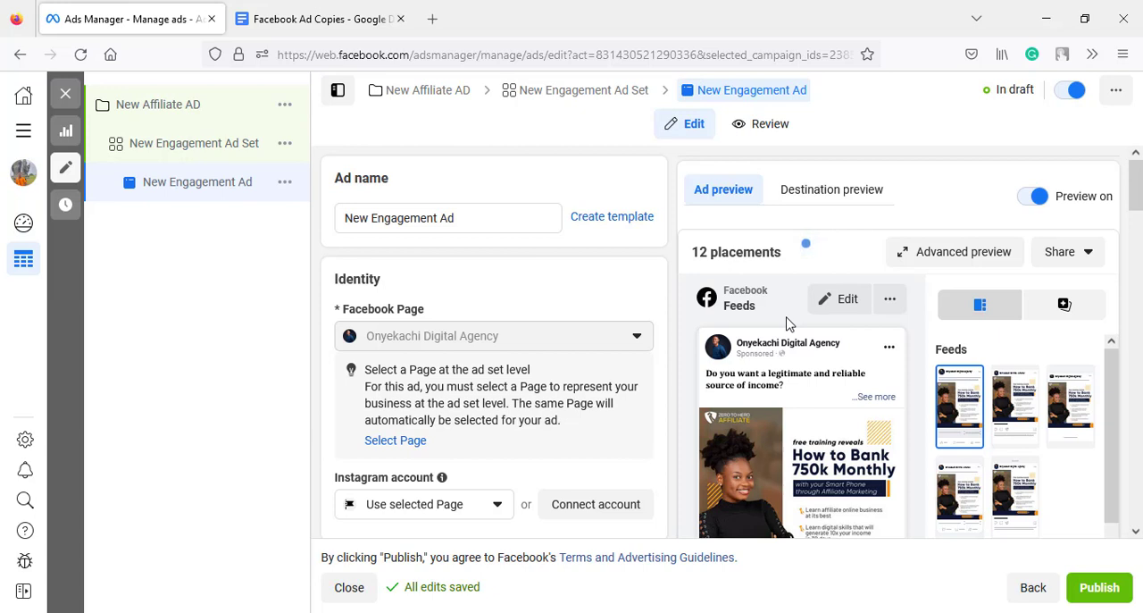
pyautogui.click(1092, 590)
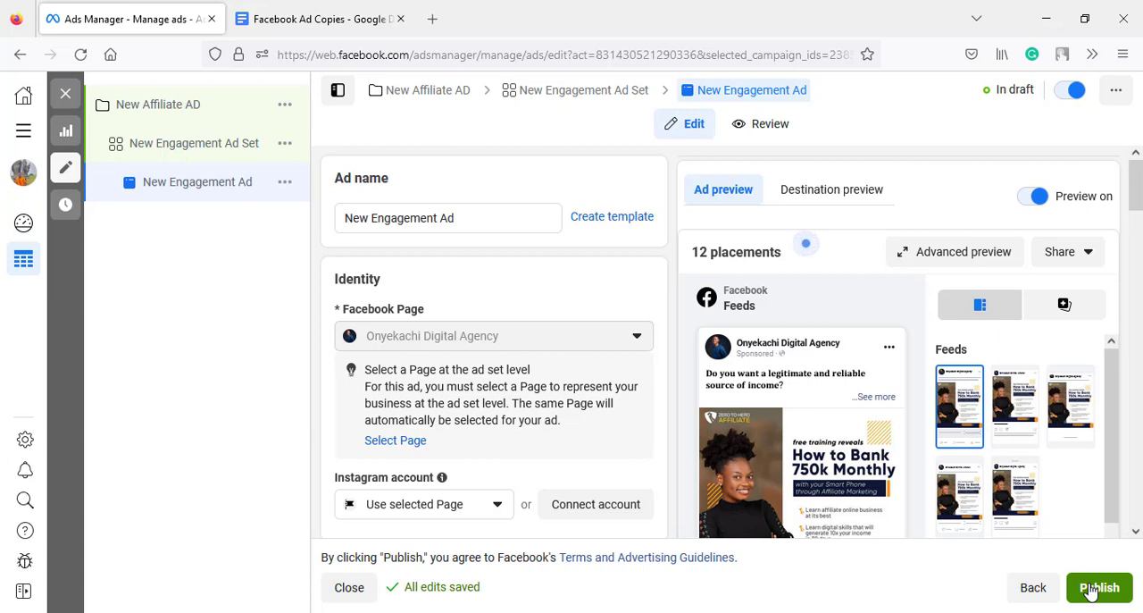
pyautogui.click(1091, 589)
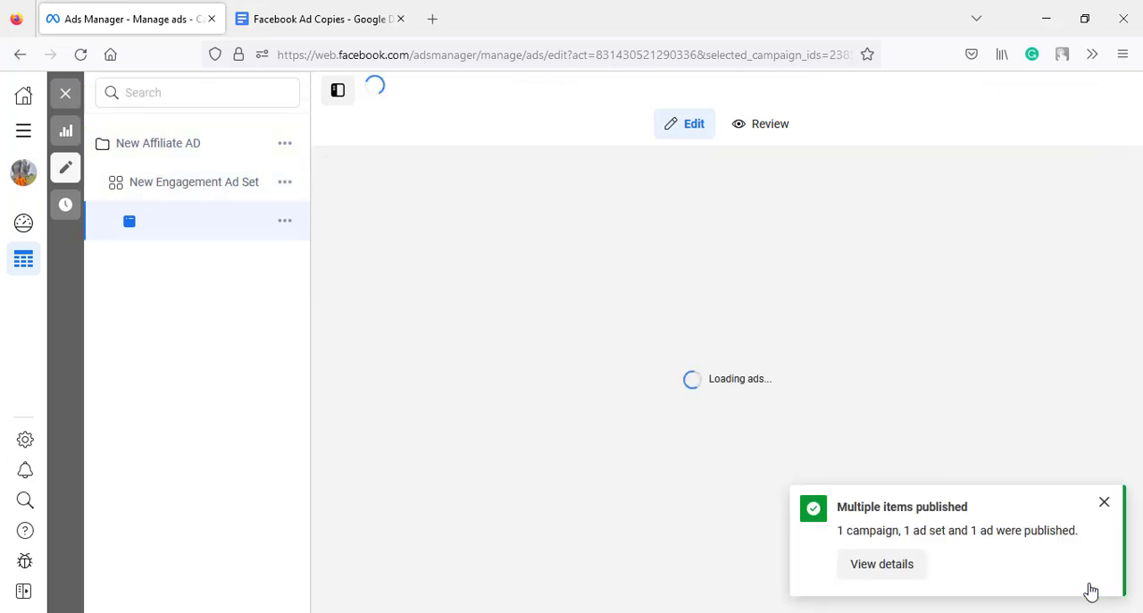